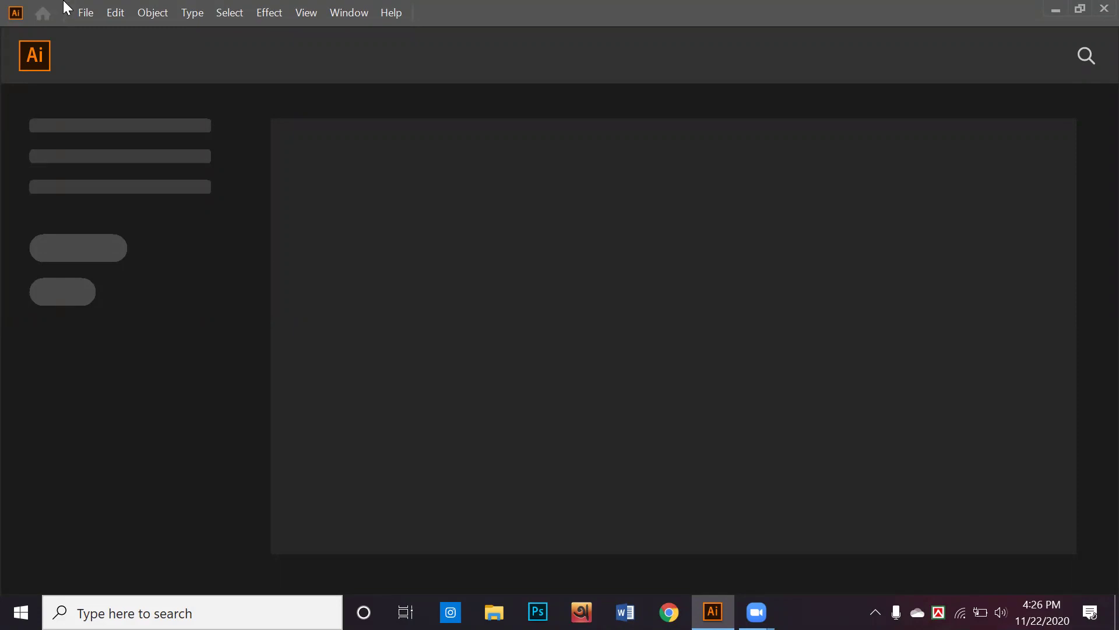
Look over the Window menu, dismiss it, and bring up the File menu at New
left_click(346, 10)
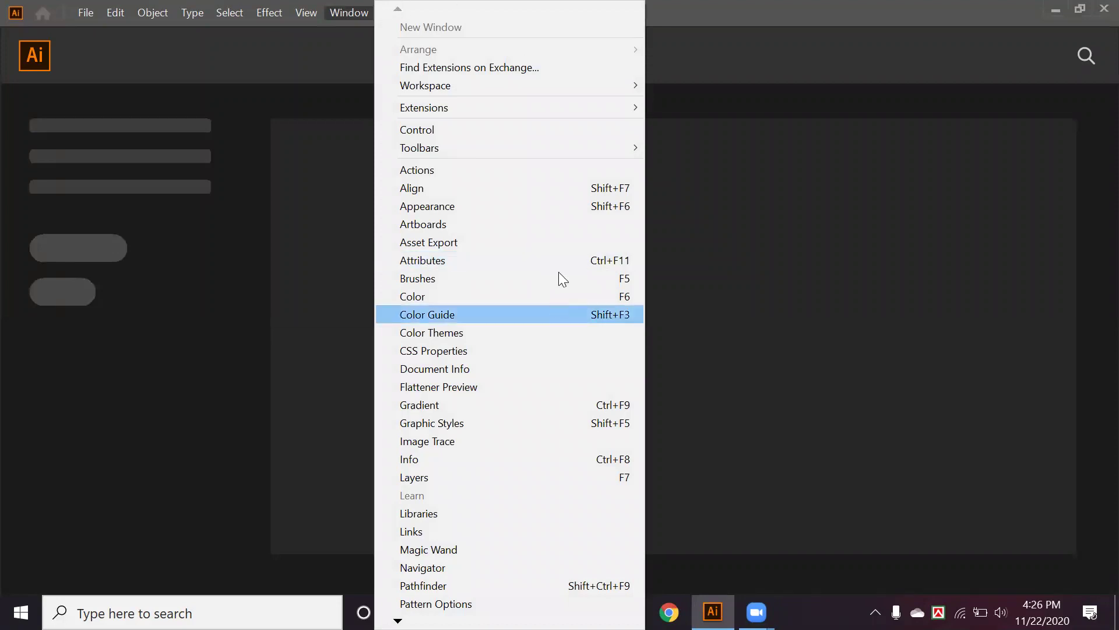
left_click(719, 108)
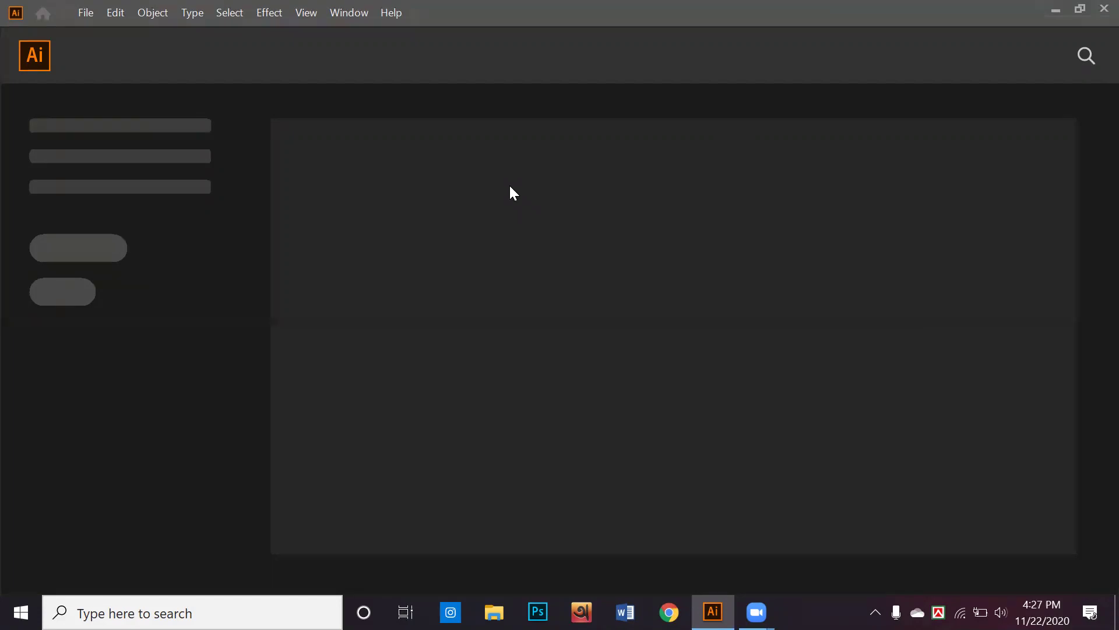
left_click(85, 13)
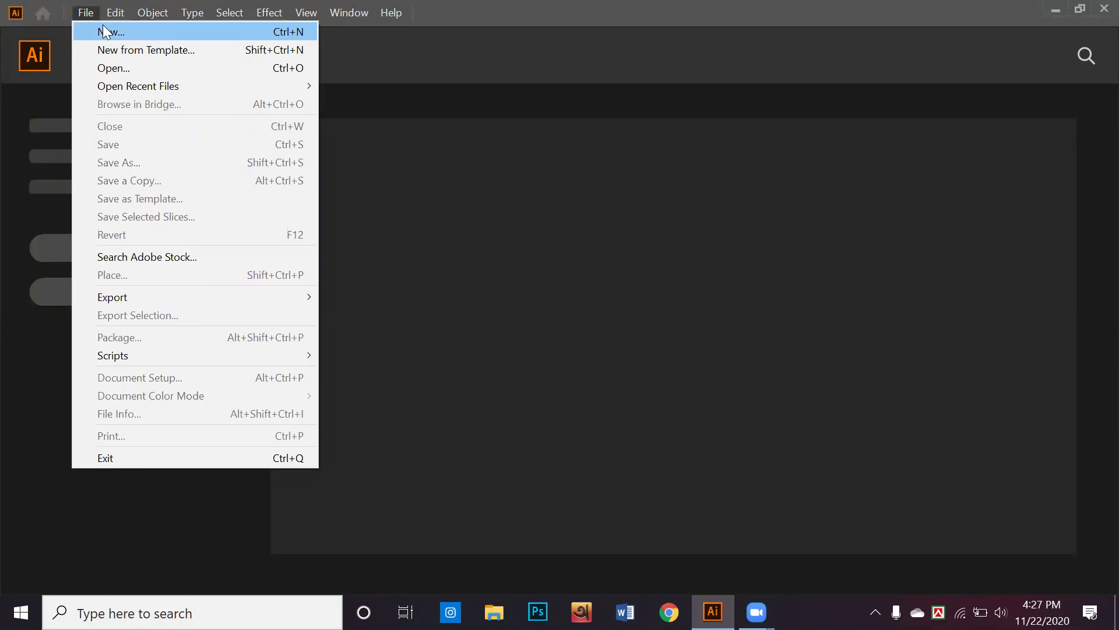
Open the New Document dialog and browse the blank Mobile presets, then the Web presets
left_click(105, 31)
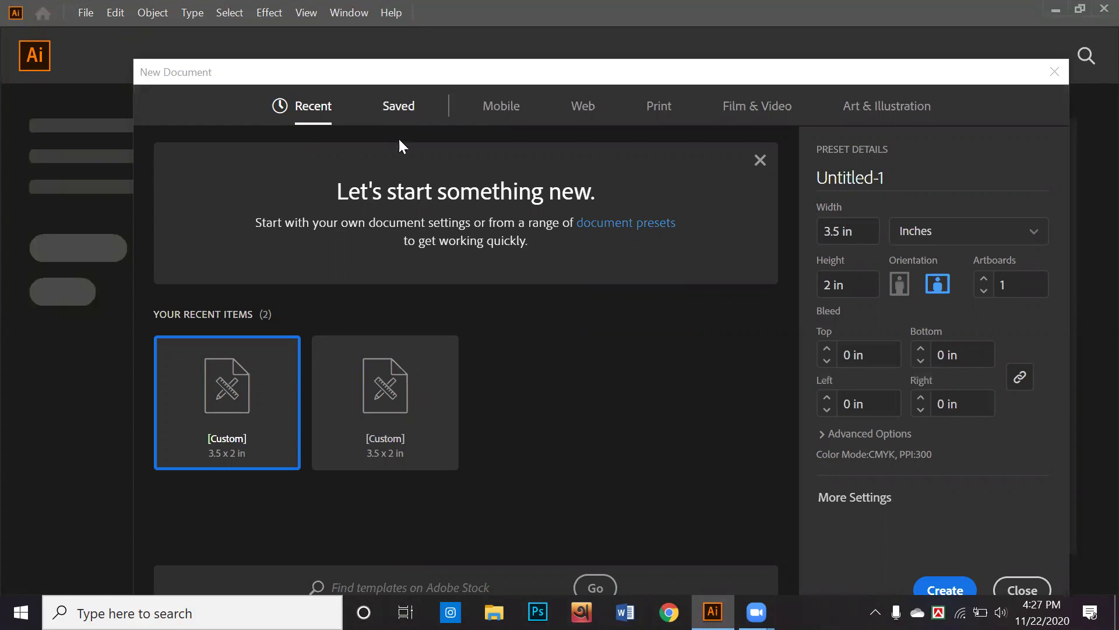
left_click(513, 103)
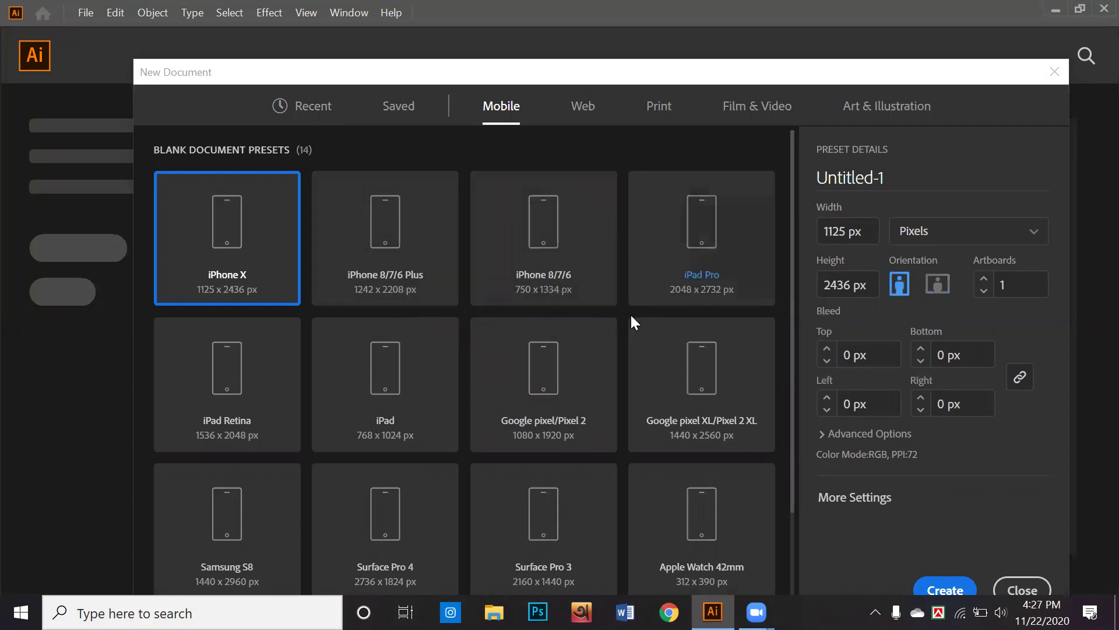
scroll(632, 316, "down", 3)
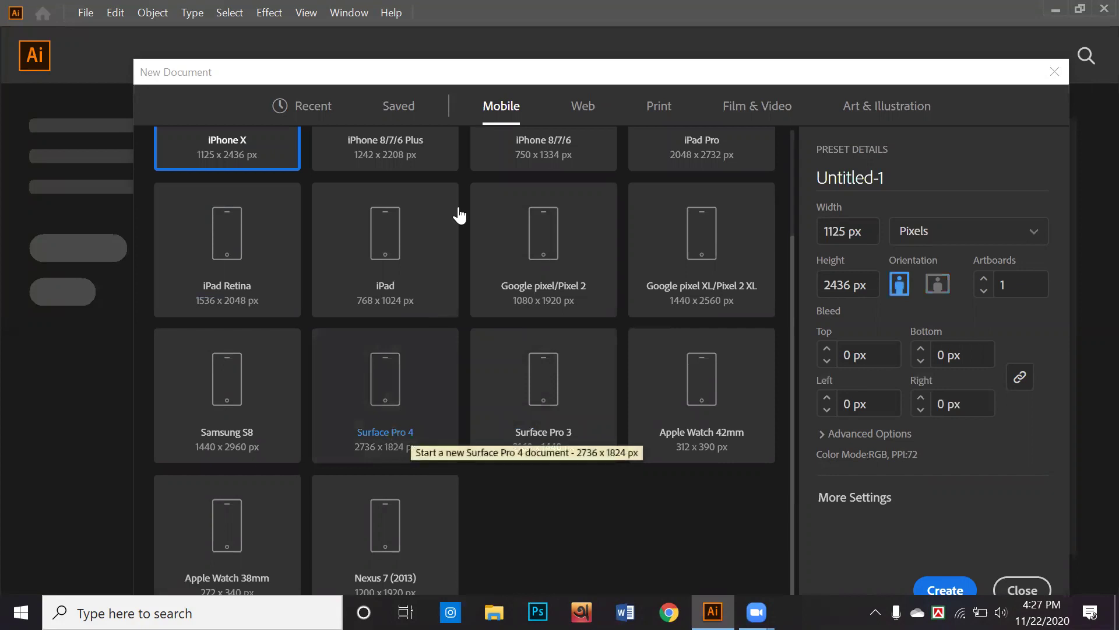
left_click(577, 111)
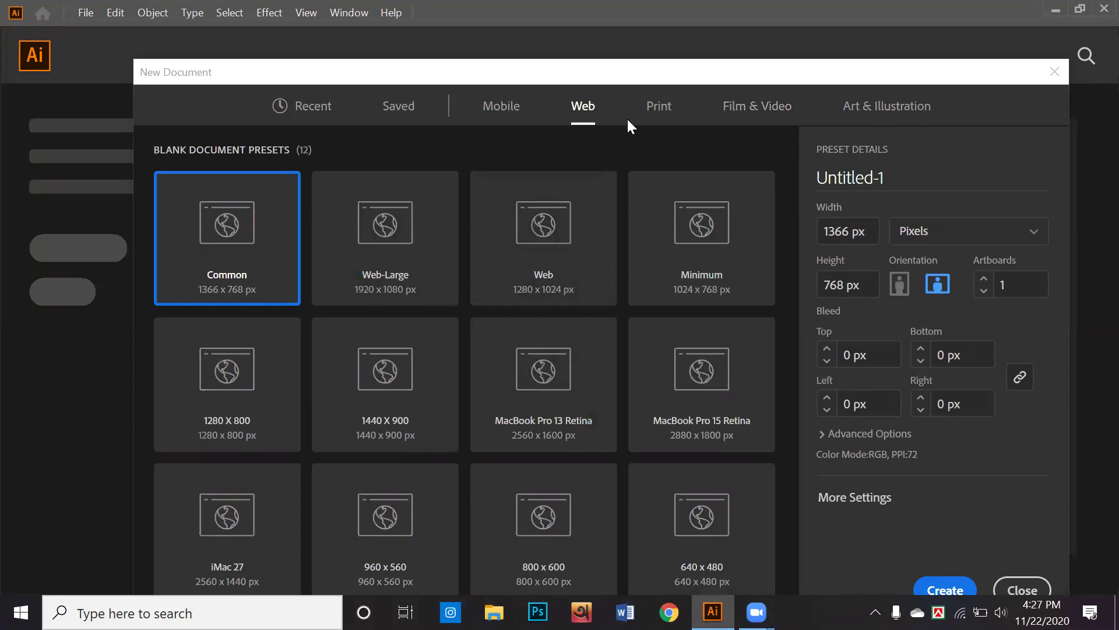
Browse the Film & Video presets, including HDV 720 at 1280 x 720 px
left_click(728, 119)
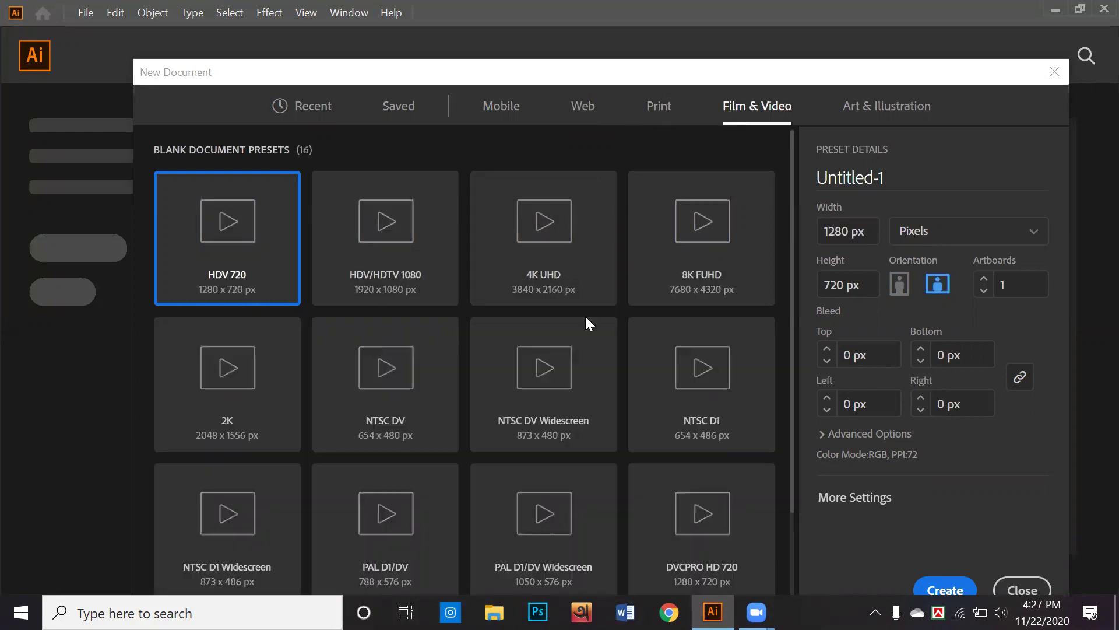
scroll(560, 233, "down", 2)
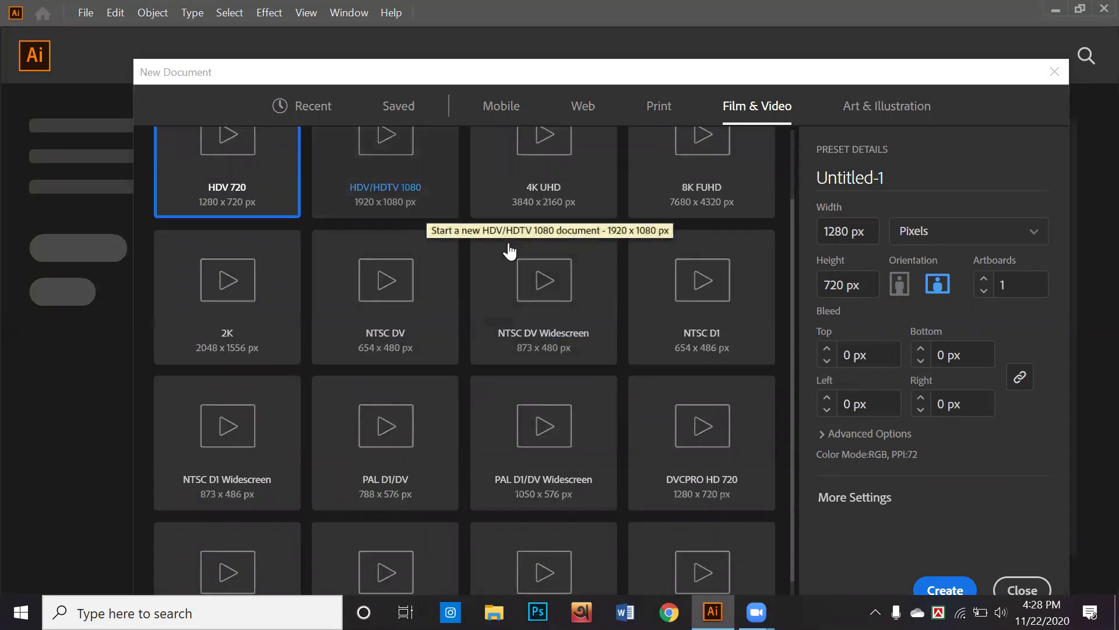
scroll(509, 250, "down", 1)
scroll(554, 256, "up", 3)
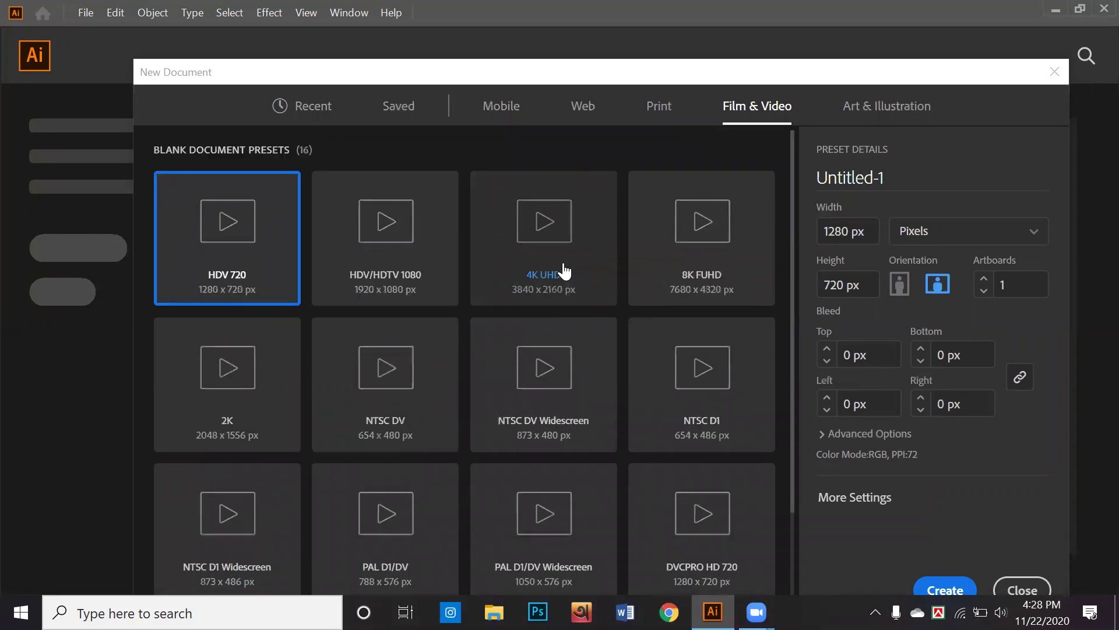
scroll(691, 245, "down", 3)
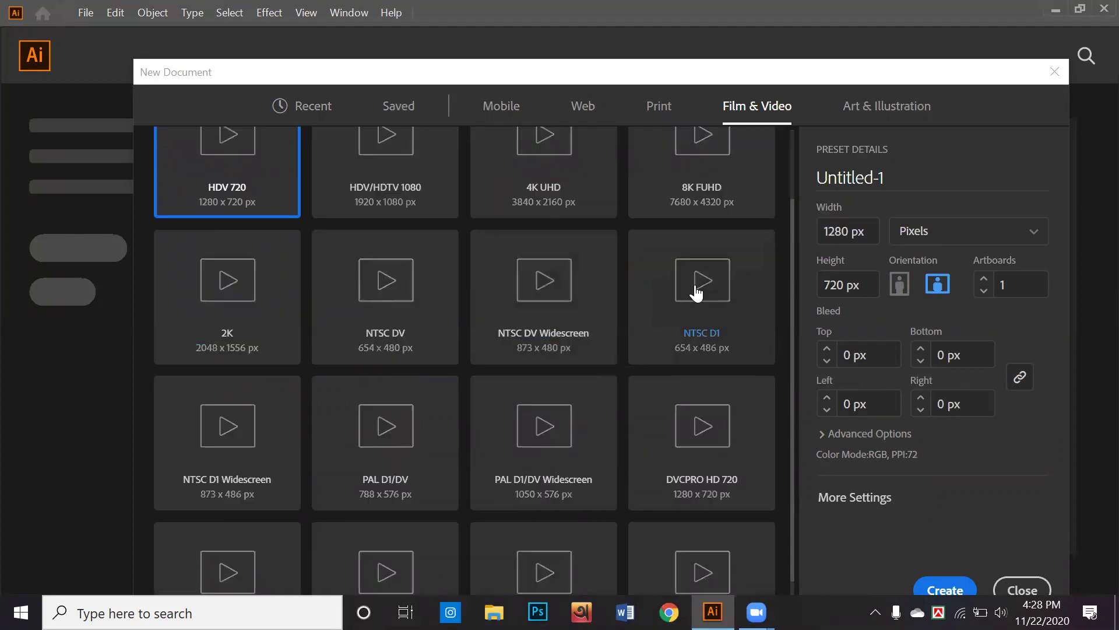
scroll(501, 483, "down", 1)
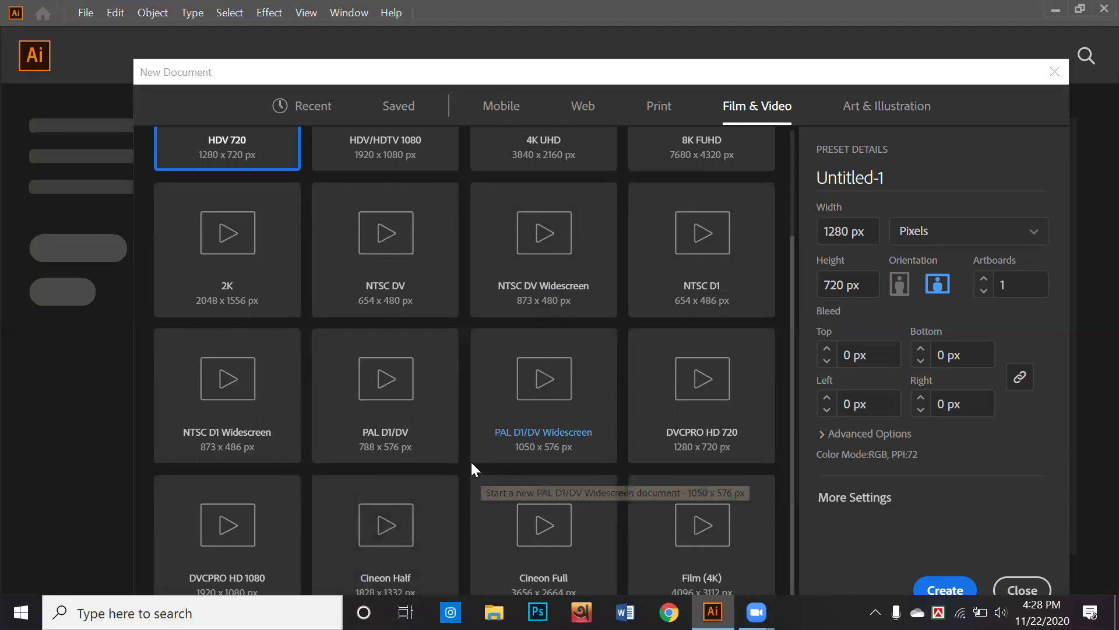
scroll(474, 370, "up", 3)
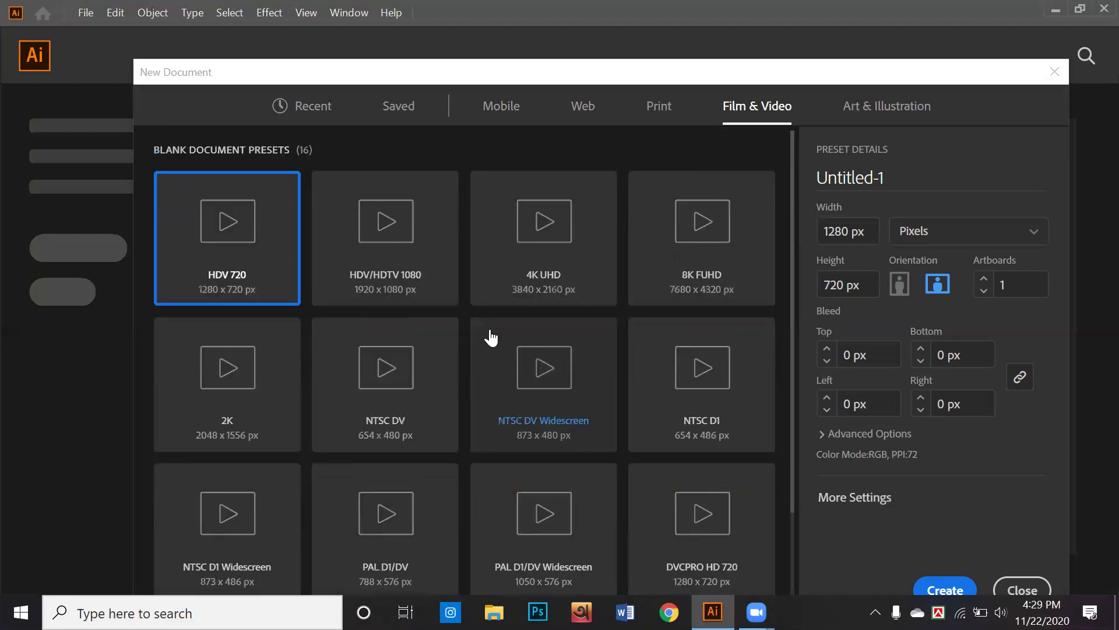
scroll(544, 313, "down", 3)
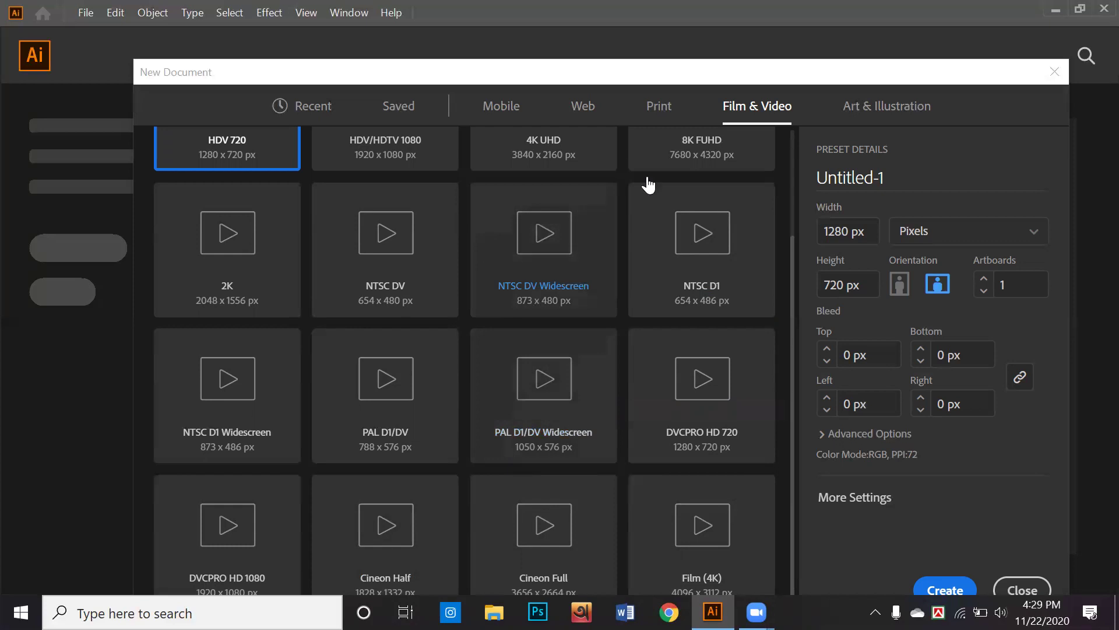
Revisit the Web presets, then view the Print presets with Letter 612 x 792 pt
left_click(581, 111)
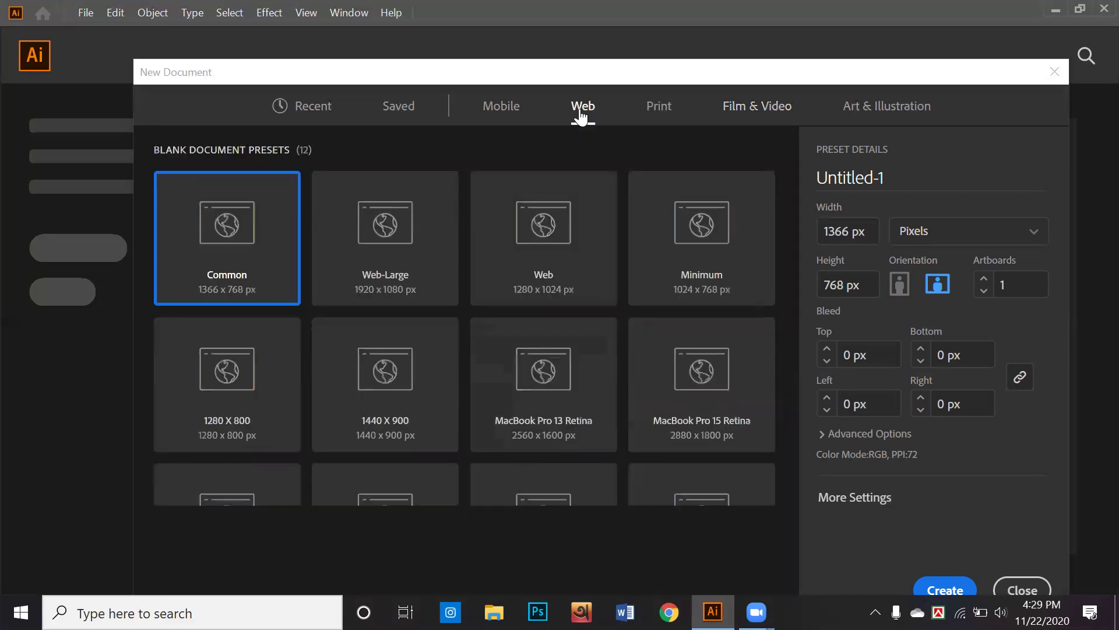
left_click(654, 110)
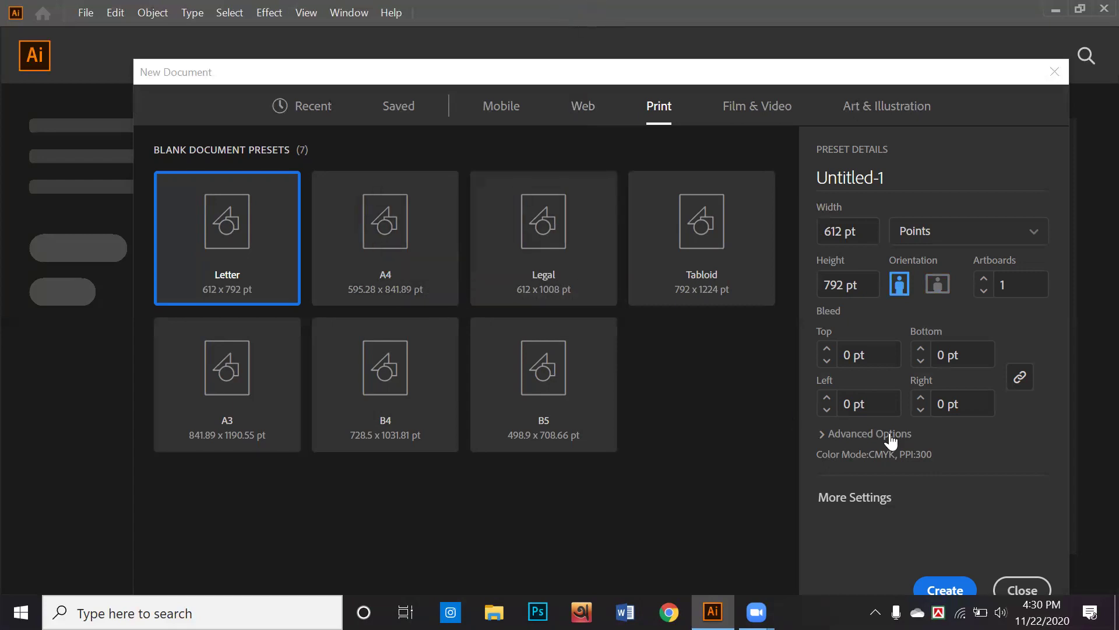
Close and reopen the New Document dialog on the Print presets
left_click(1029, 592)
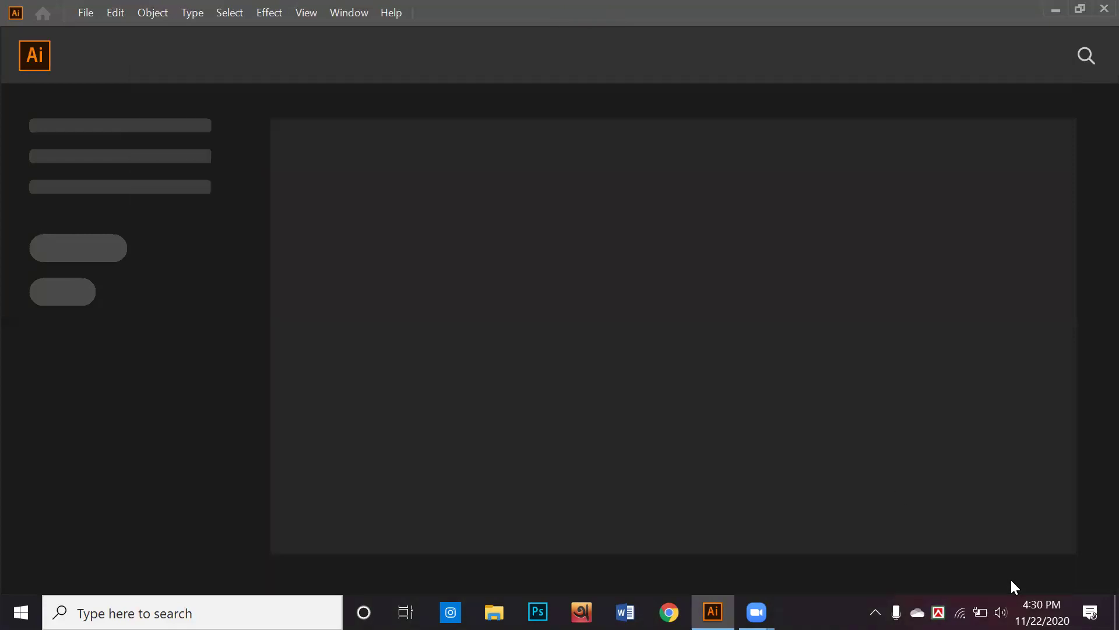
left_click(86, 13)
left_click(100, 26)
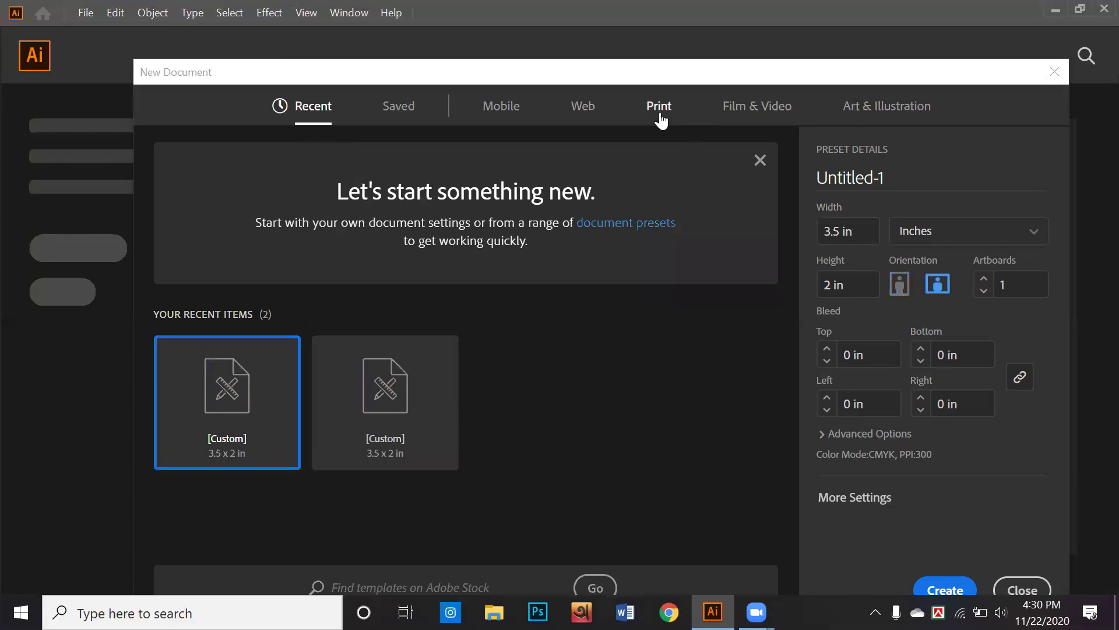
left_click(661, 120)
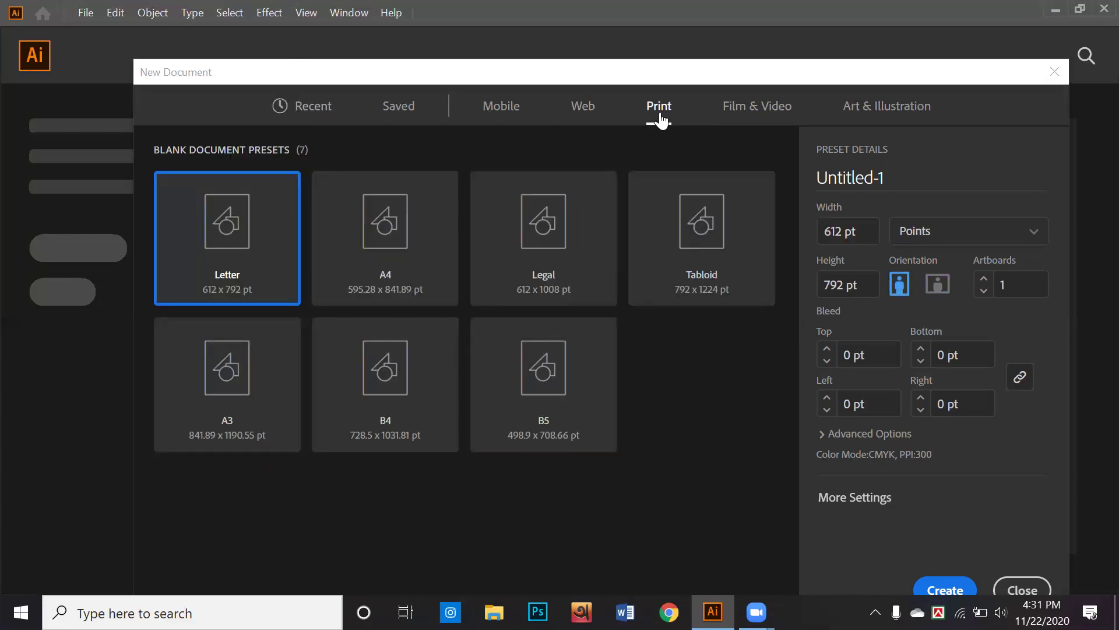
Set units to Inches, size 3.5 × 2 in, landscape orientation, and 2 artboards
left_click(925, 236)
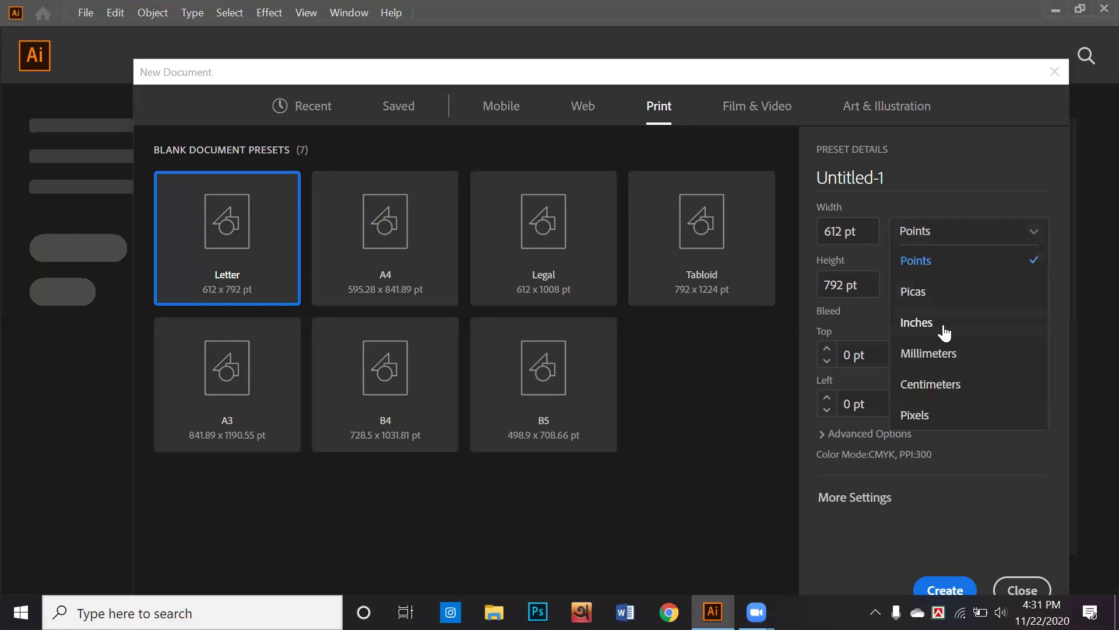
left_click(943, 324)
type("3")
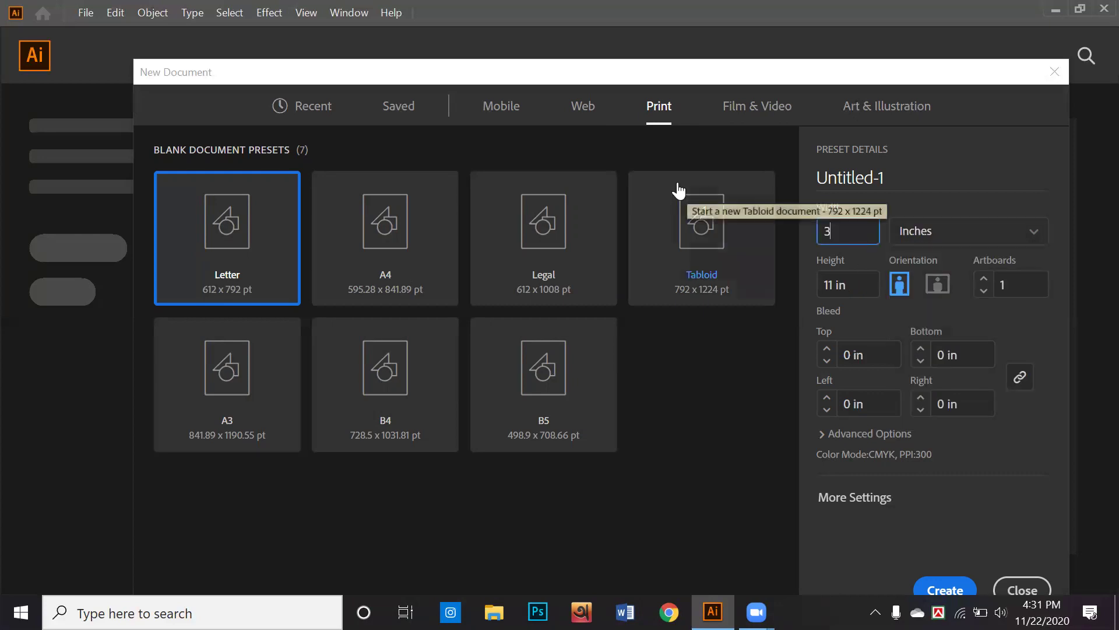
type(".5")
key("Tab")
type("2")
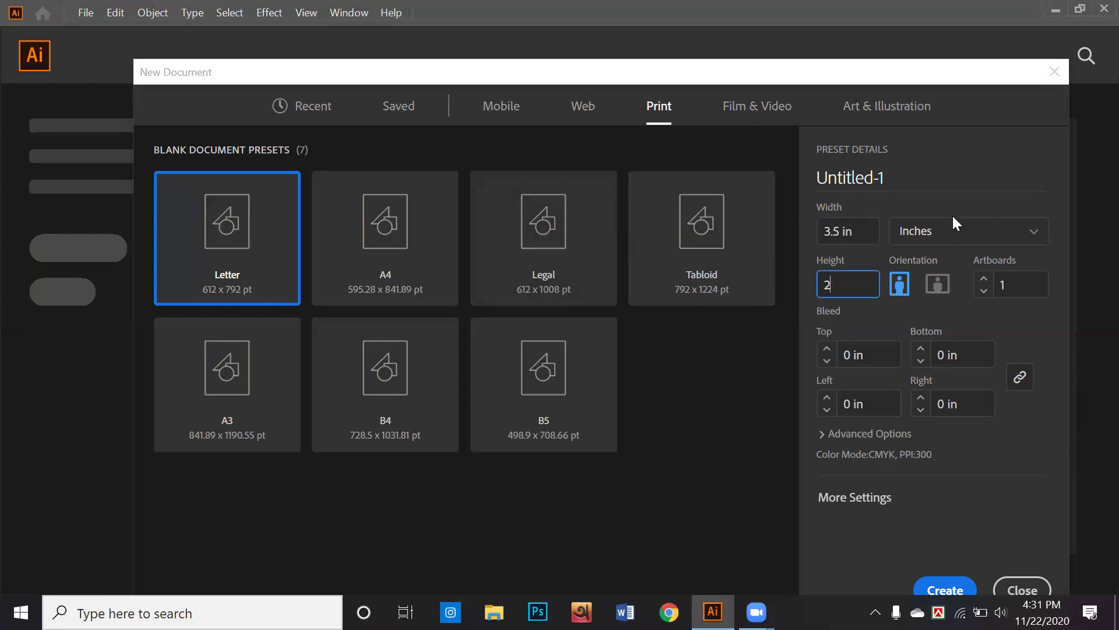
left_click(931, 290)
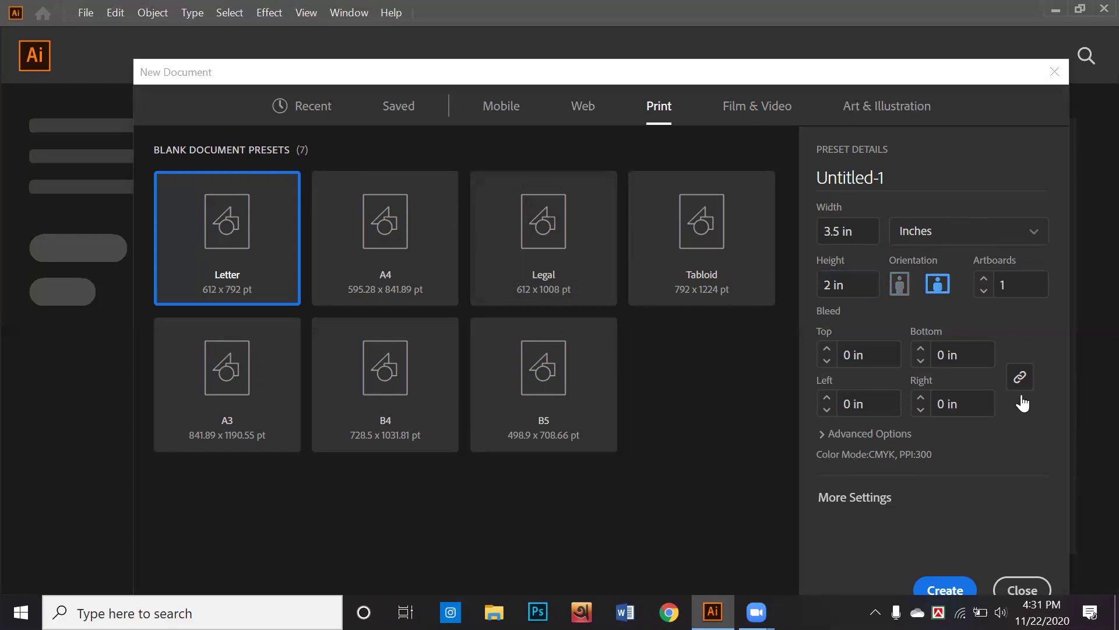
left_click(985, 280)
Create the 3.5 × 2 in landscape document with two artboards
left_click(947, 586)
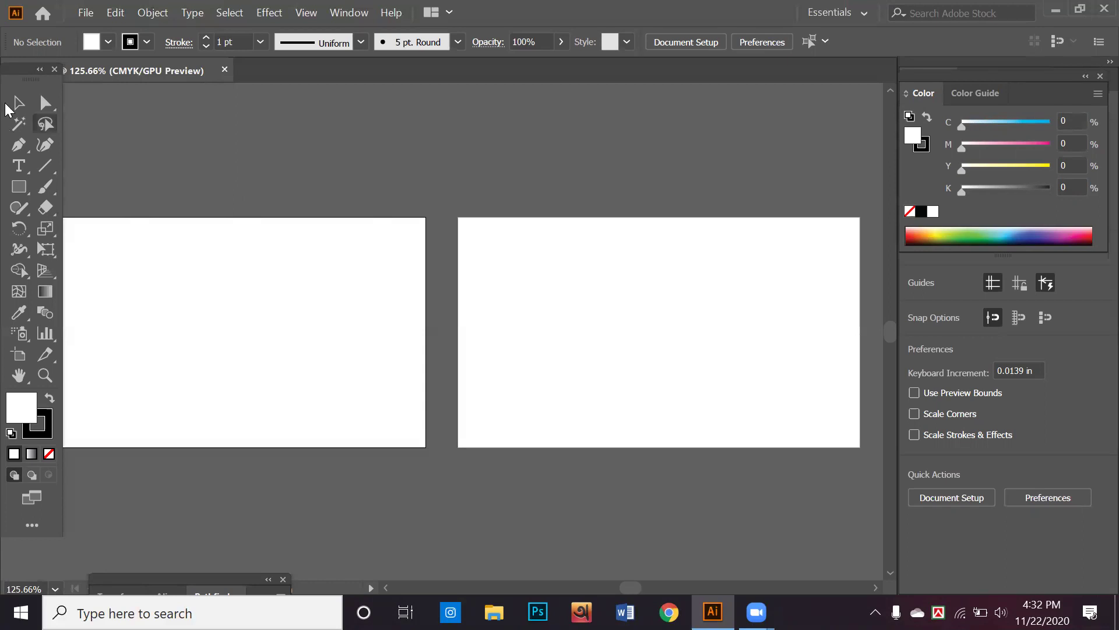
Draw test rectangles on the right artboard, select them together, and delete them
left_click(19, 187)
mouse_move(580, 185)
left_mouse_down()
mouse_move(639, 272)
mouse_move(738, 368)
left_mouse_up()
left_click(18, 103)
left_click(682, 271)
left_click_drag(493, 171, 875, 386)
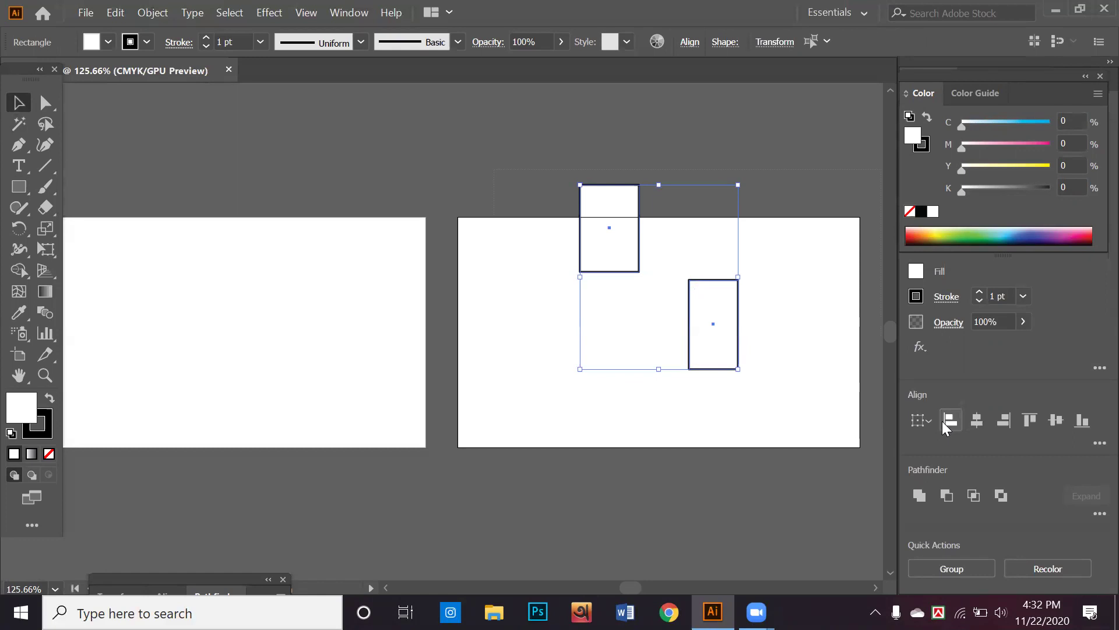
left_click(1097, 445)
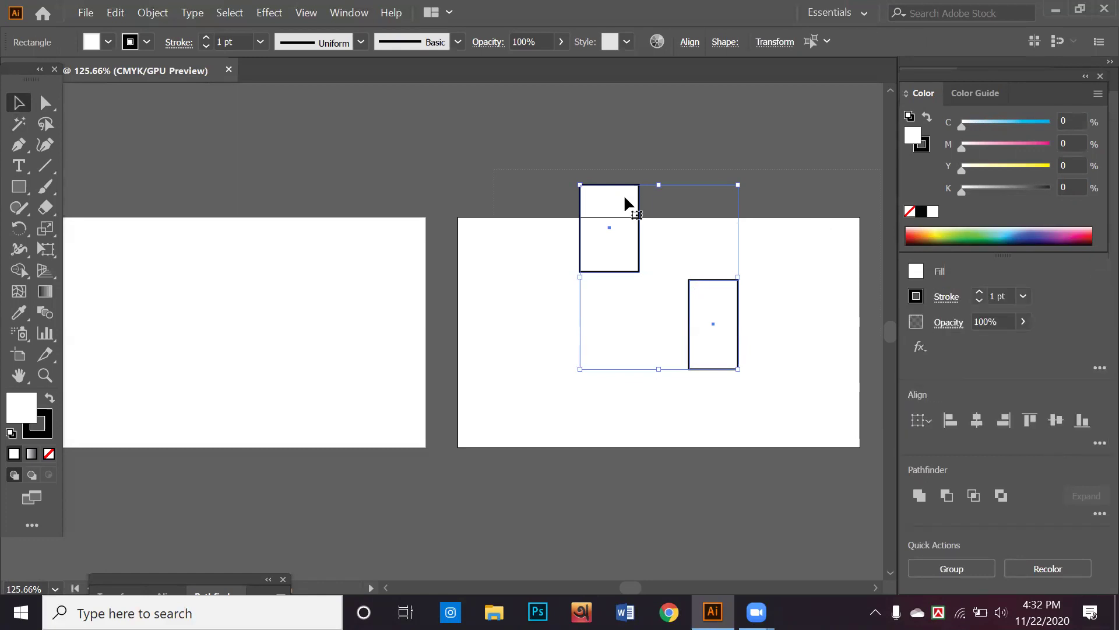
key("Delete")
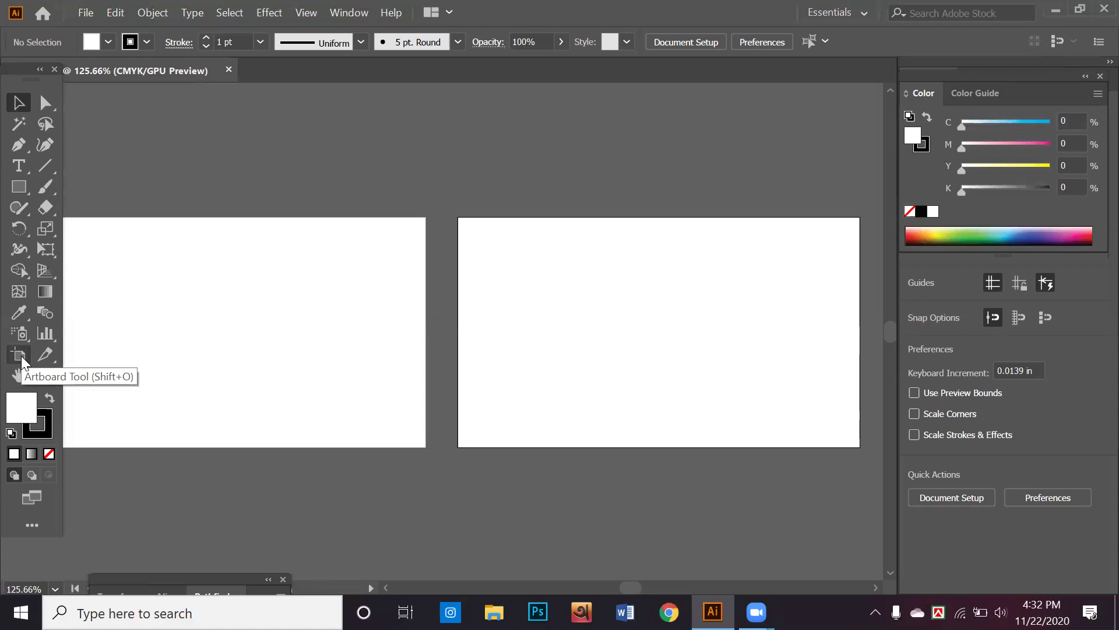
Drag Artboard 1 higher on the canvas than Artboard 2
left_click(19, 354)
mouse_move(329, 320)
left_mouse_down()
mouse_move(394, 455)
mouse_move(285, 329)
left_mouse_up()
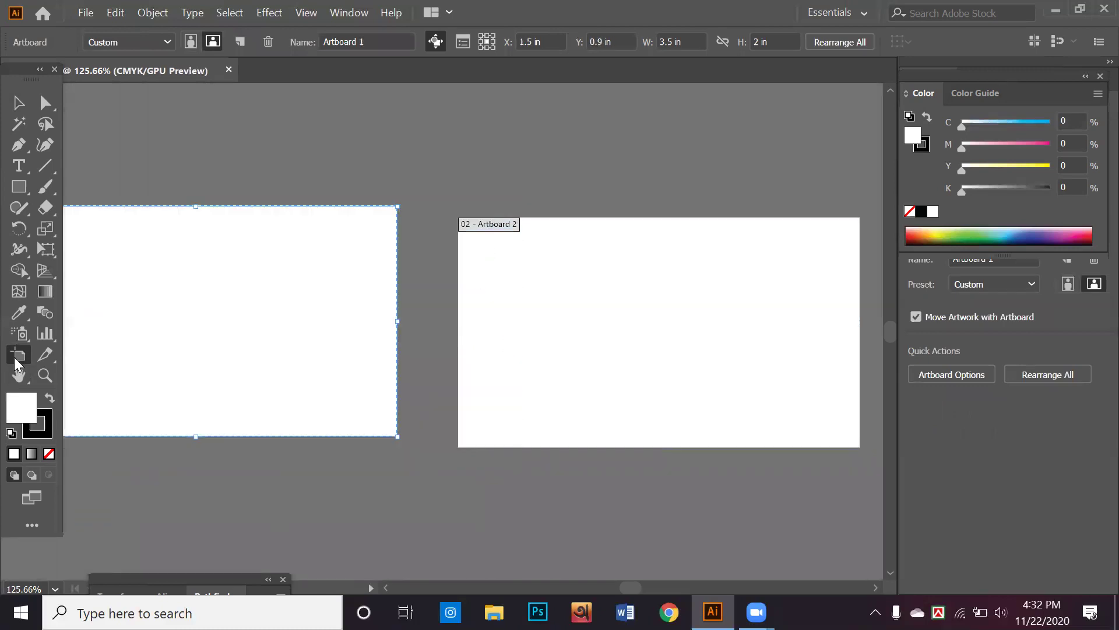
left_click_drag(155, 341, 162, 362)
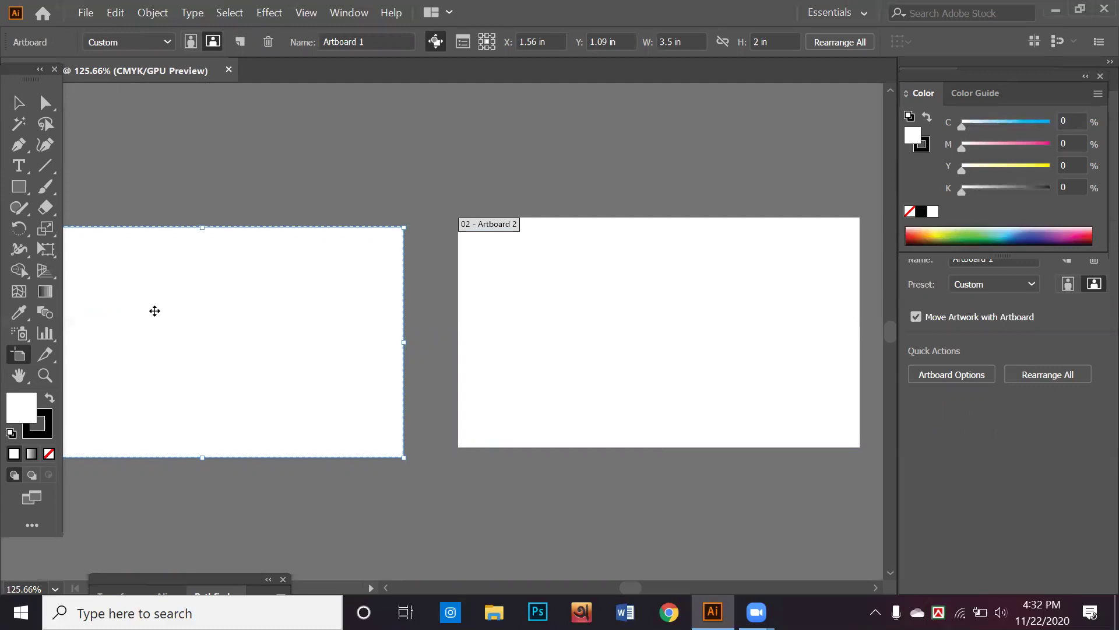
left_click_drag(154, 310, 150, 249)
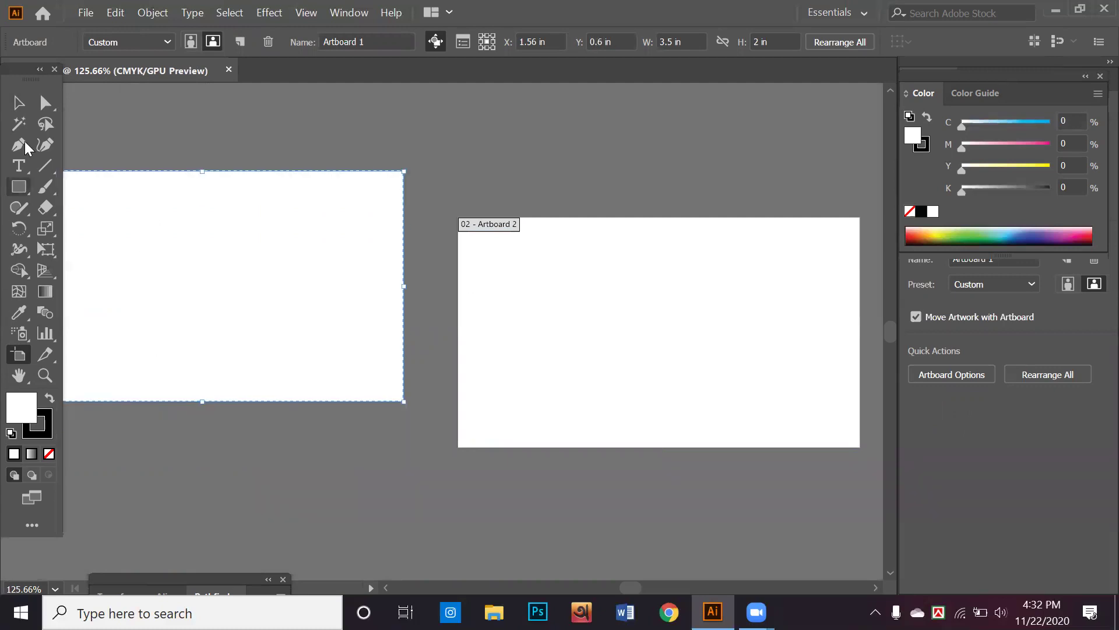
left_click(18, 103)
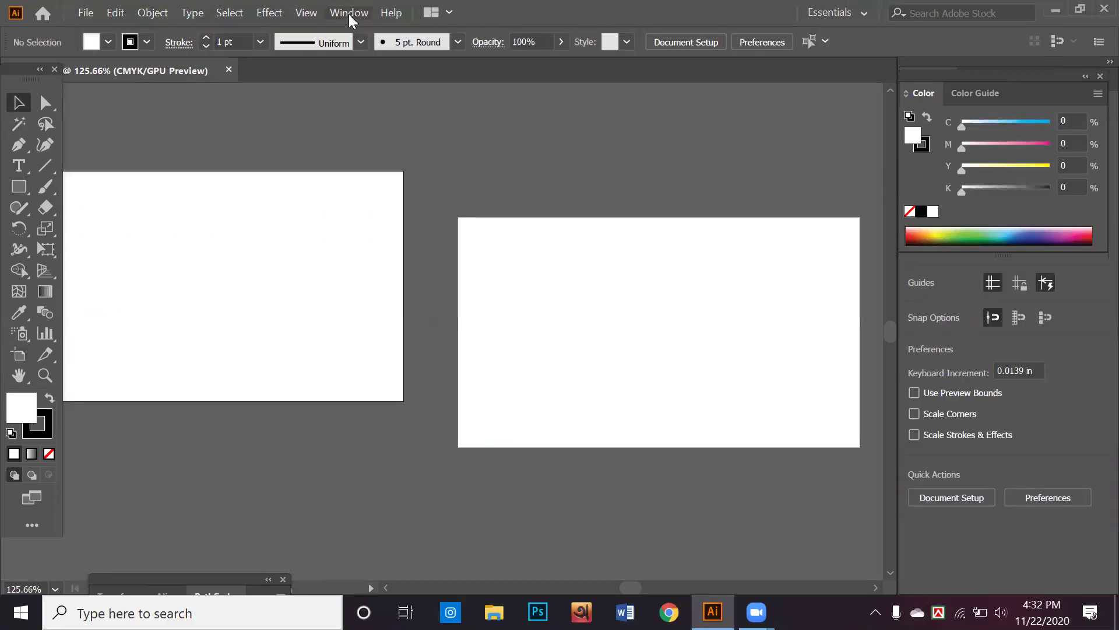
left_click(350, 13)
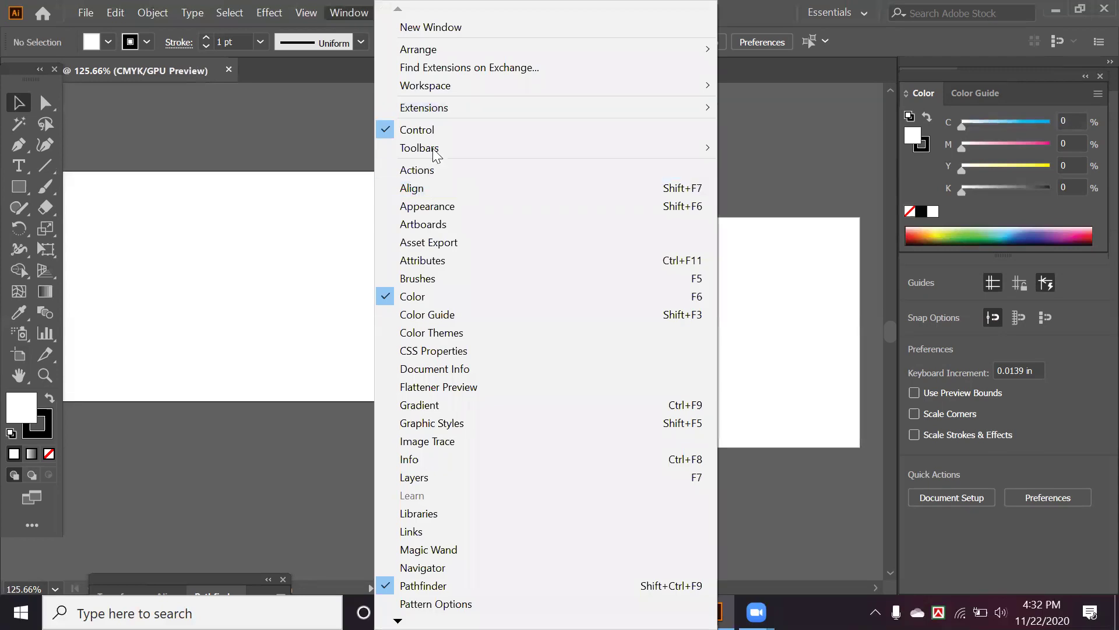
mouse_move(420, 148)
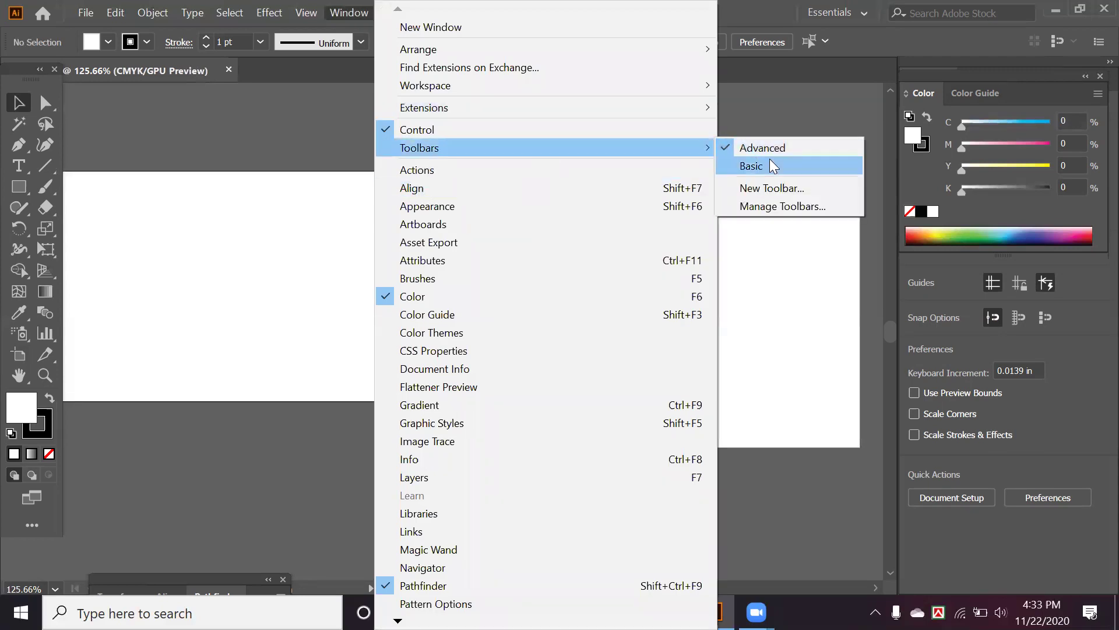
left_click(767, 166)
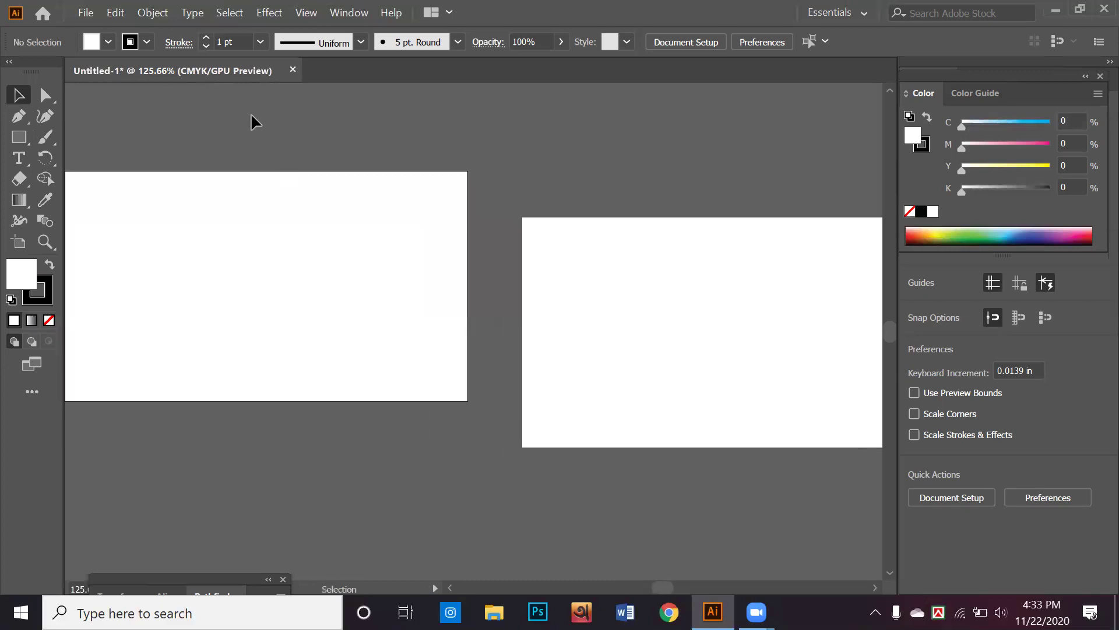
left_click(355, 14)
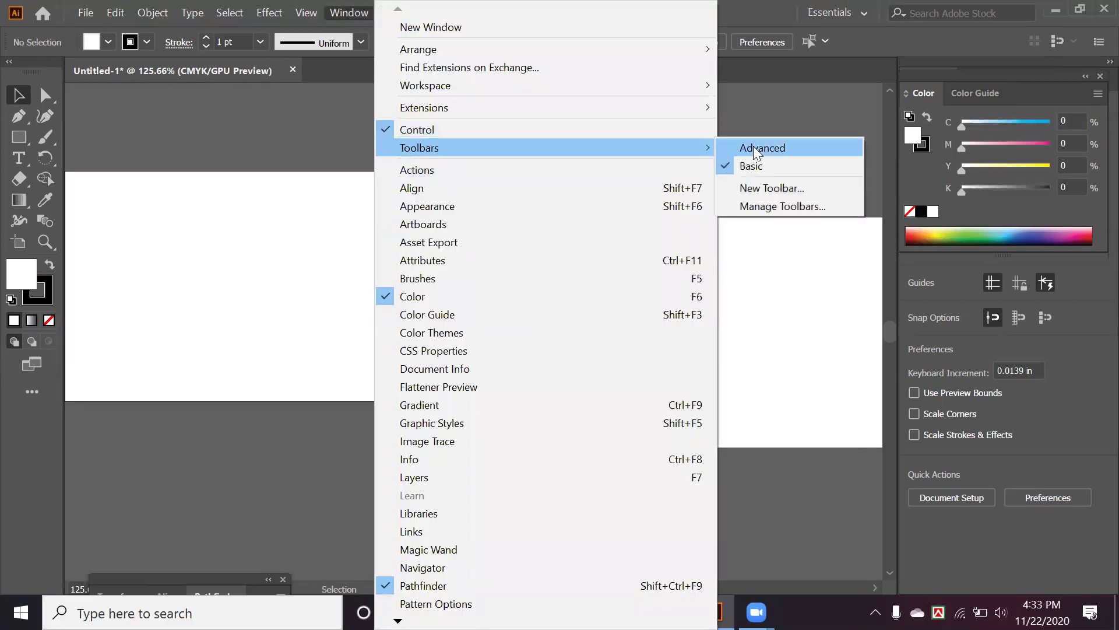
mouse_move(420, 148)
left_click(769, 148)
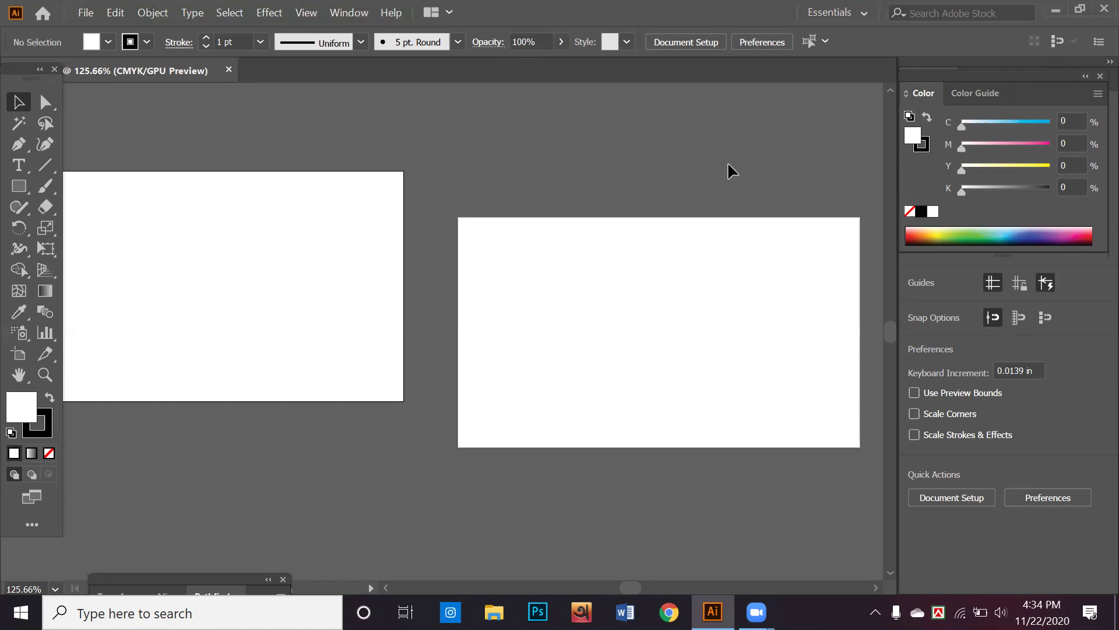
scroll(728, 162, "down", 1)
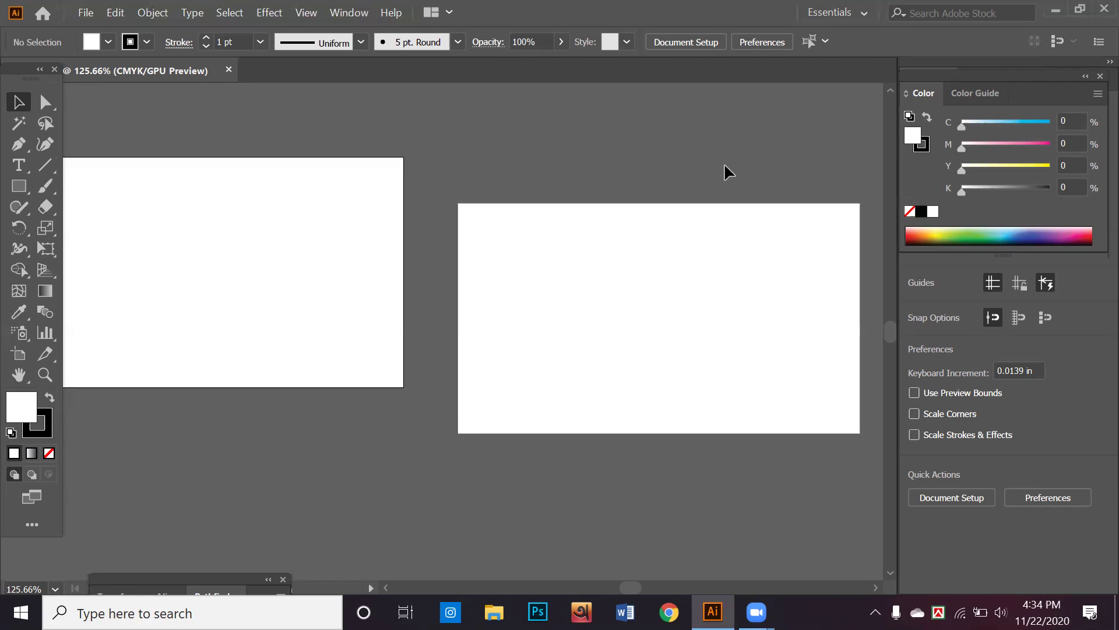
scroll(566, 277, "down", 1)
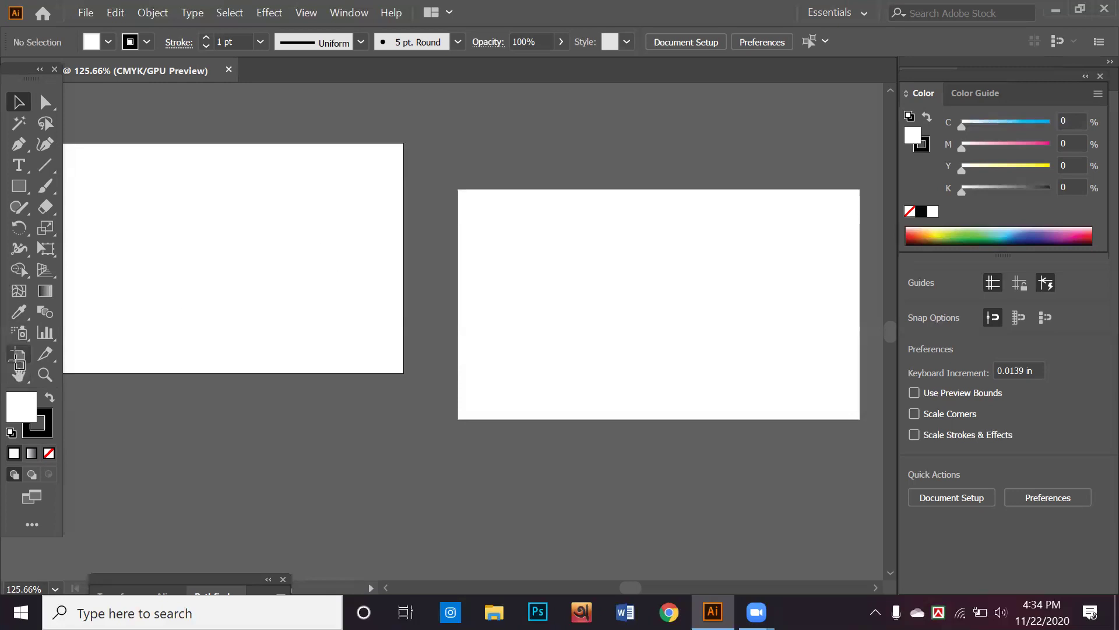
Drag Artboard 1 down from its raised position
left_click(18, 354)
left_click_drag(144, 273, 189, 319)
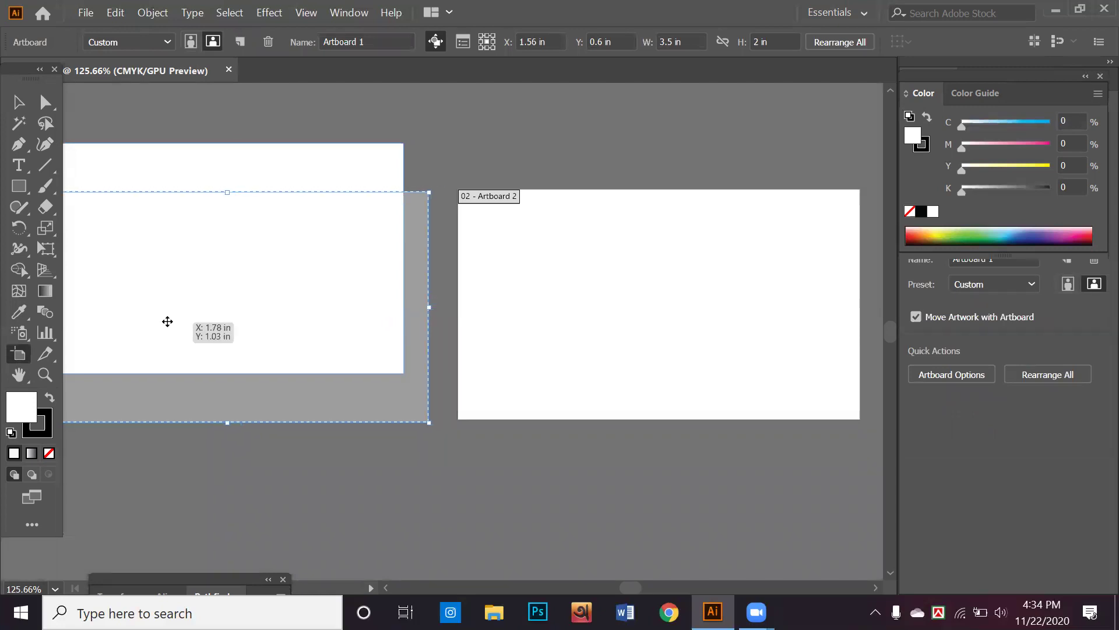
left_click_drag(188, 319, 166, 321)
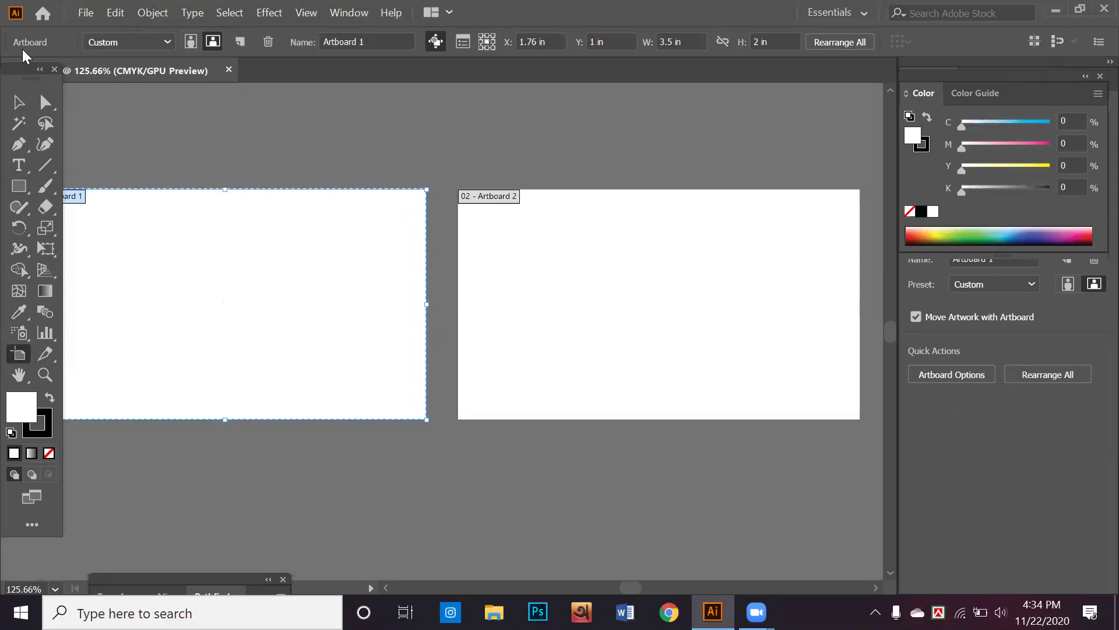
left_click(19, 103)
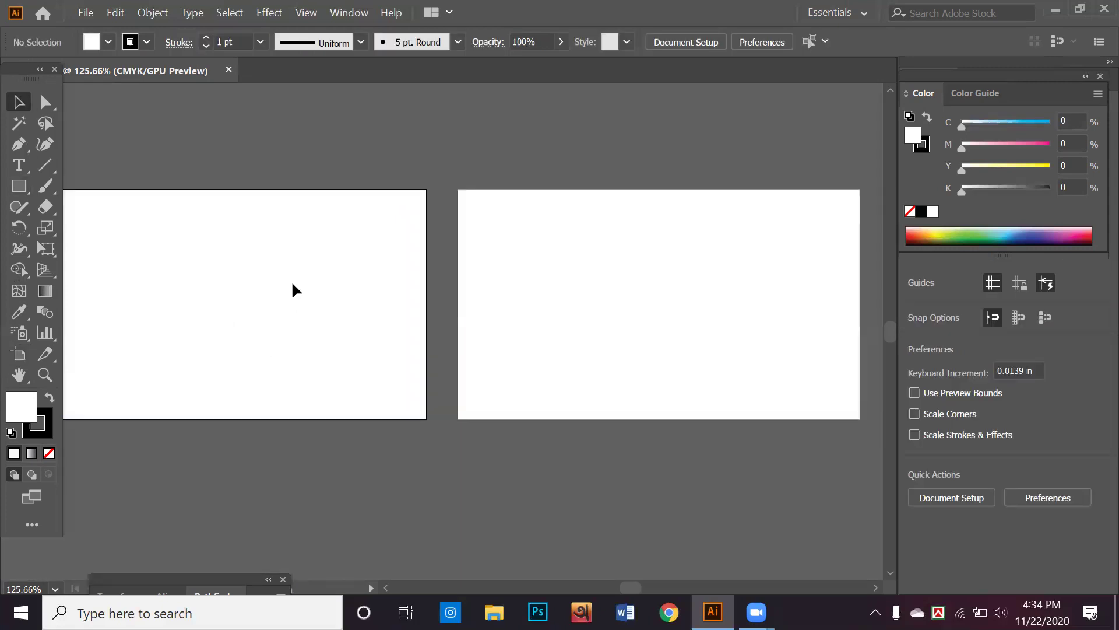
Pan the view and settle Artboard 1 below and left of Artboard 2
left_click(18, 374)
mouse_move(216, 365)
left_mouse_down()
mouse_move(273, 358)
mouse_move(269, 396)
mouse_move(257, 347)
left_mouse_up()
left_click(21, 357)
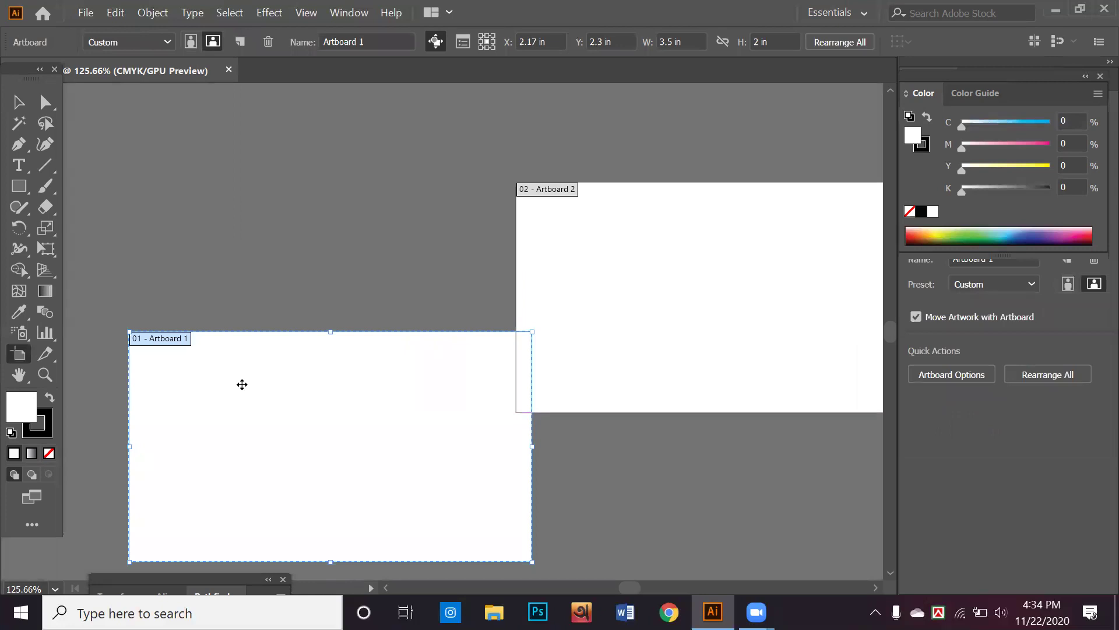
scroll(240, 389, "up", 2)
scroll(250, 397, "up", 2)
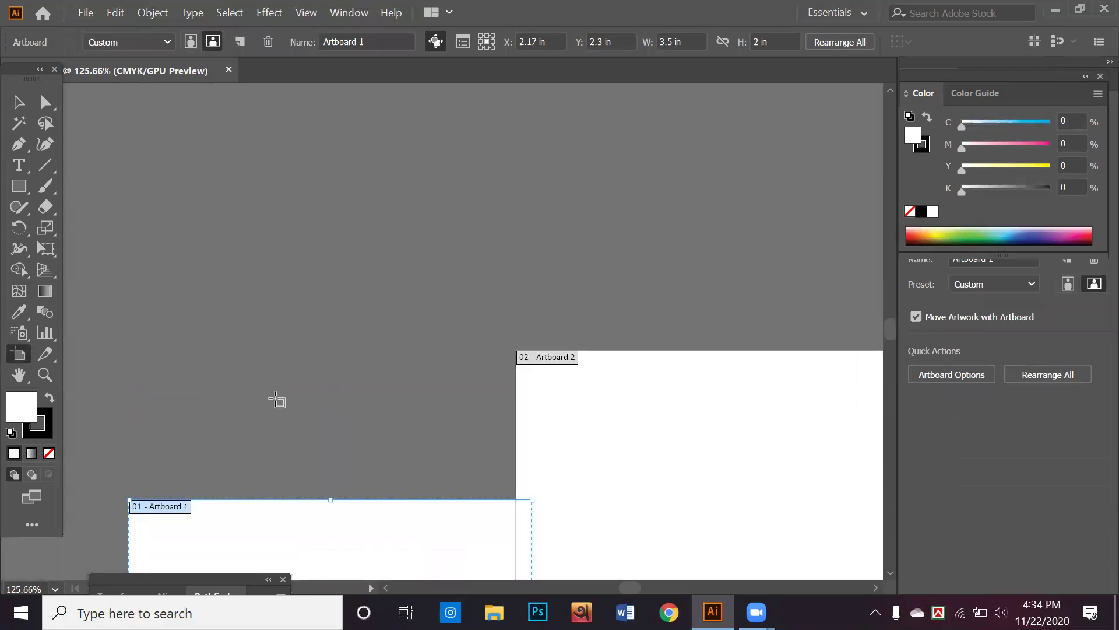
scroll(268, 402, "down", 1)
scroll(300, 315, "down", 3)
left_click_drag(320, 292, 703, 387)
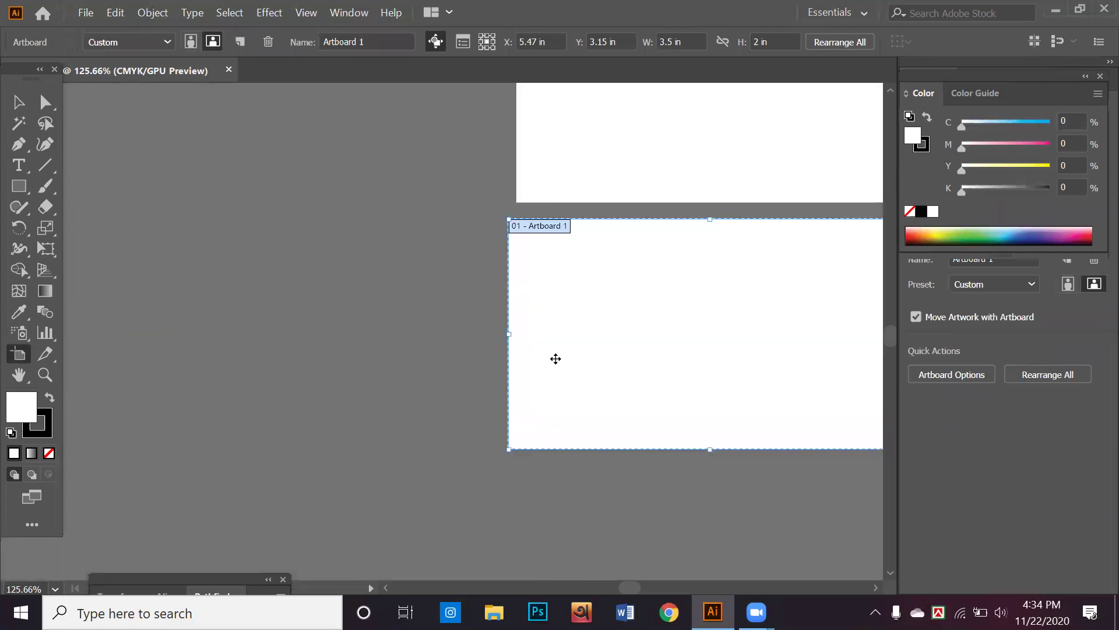
scroll(555, 359, "up", 1)
left_click_drag(554, 335, 273, 314)
left_click_drag(422, 295, 433, 338)
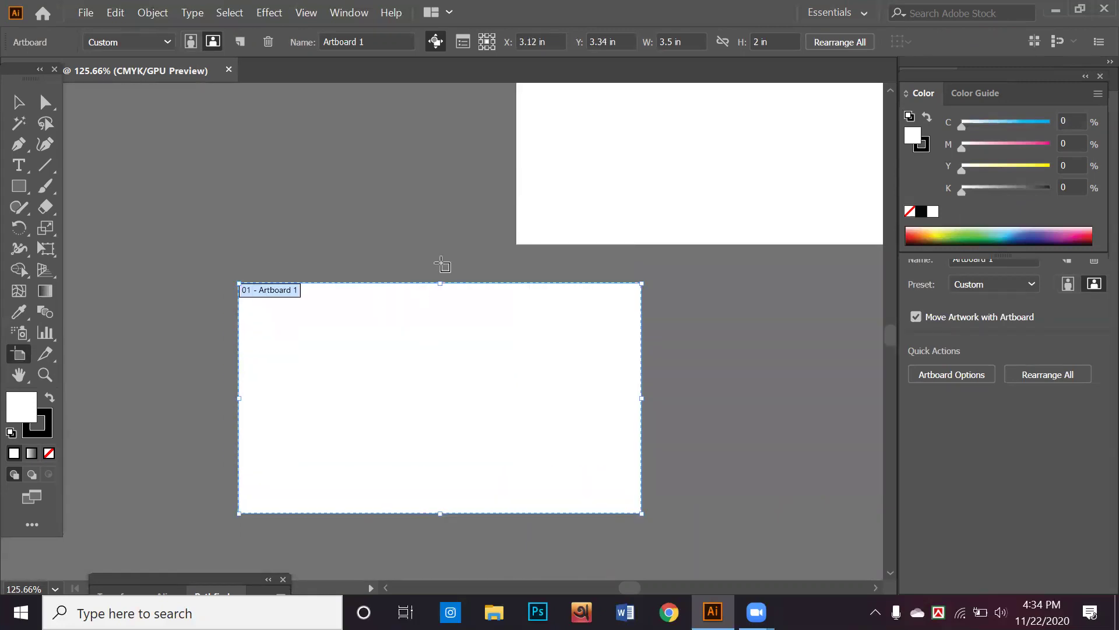
left_click(19, 102)
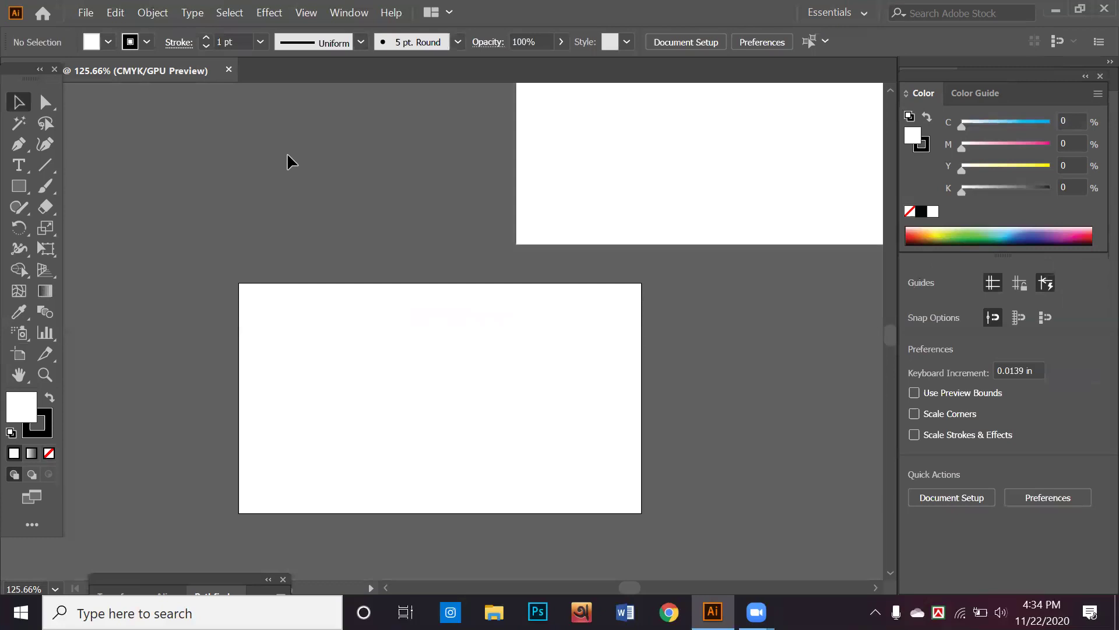
Duplicate Artboard 2 to the lower right as Artboard 2 copy
scroll(287, 152, "down", 3)
scroll(326, 228, "up", 2)
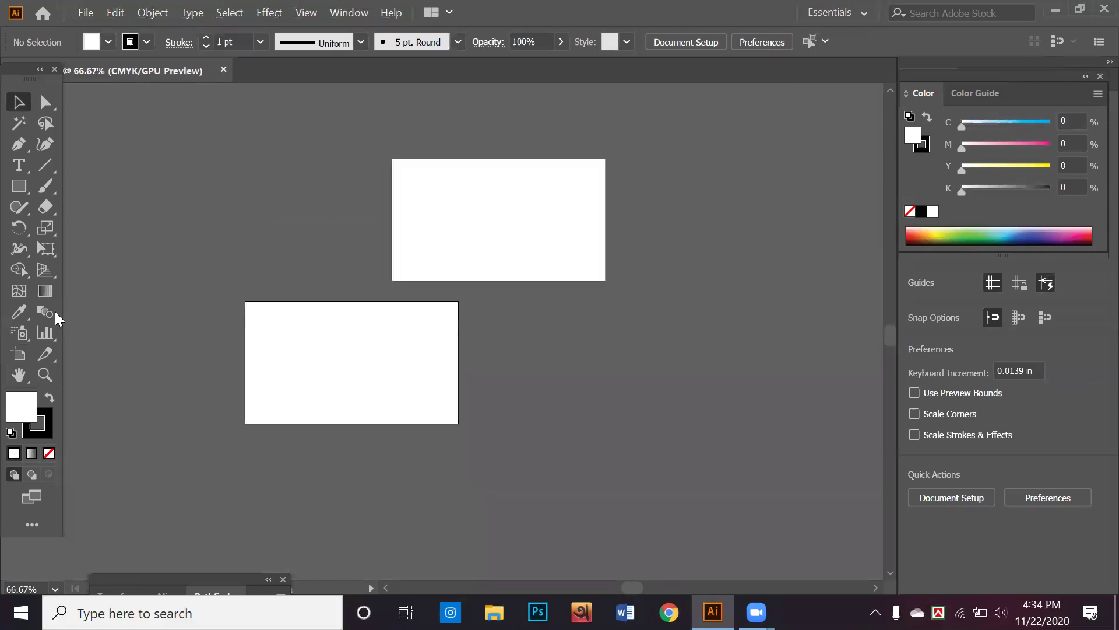
left_click(27, 361)
left_click(440, 237)
left_click(356, 373)
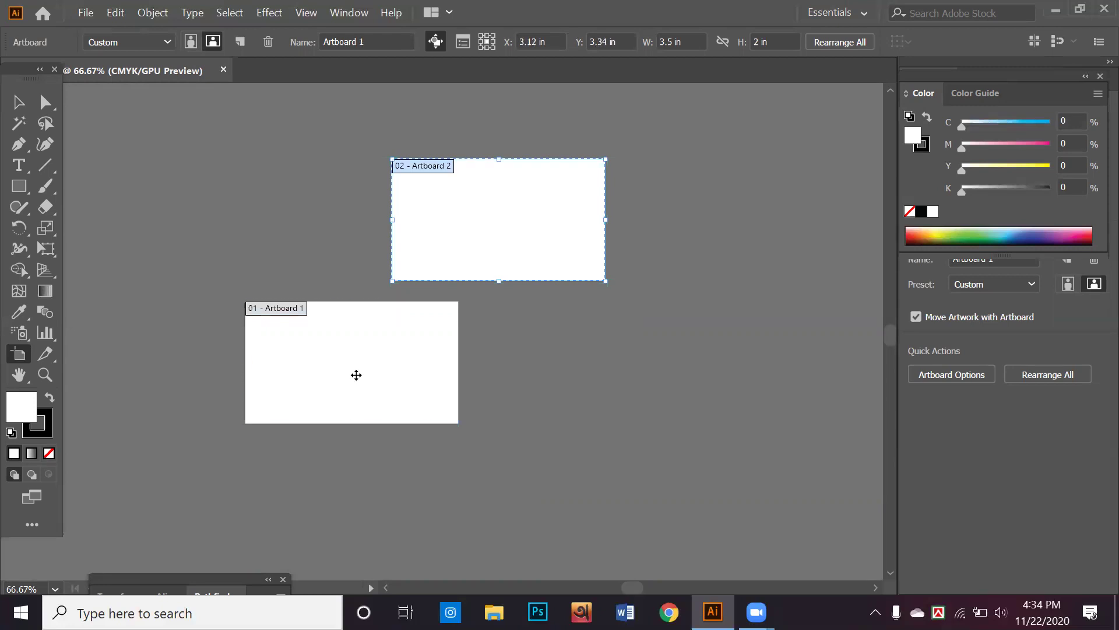
left_click(449, 215)
left_click_drag(455, 213, 626, 399)
left_click(456, 467)
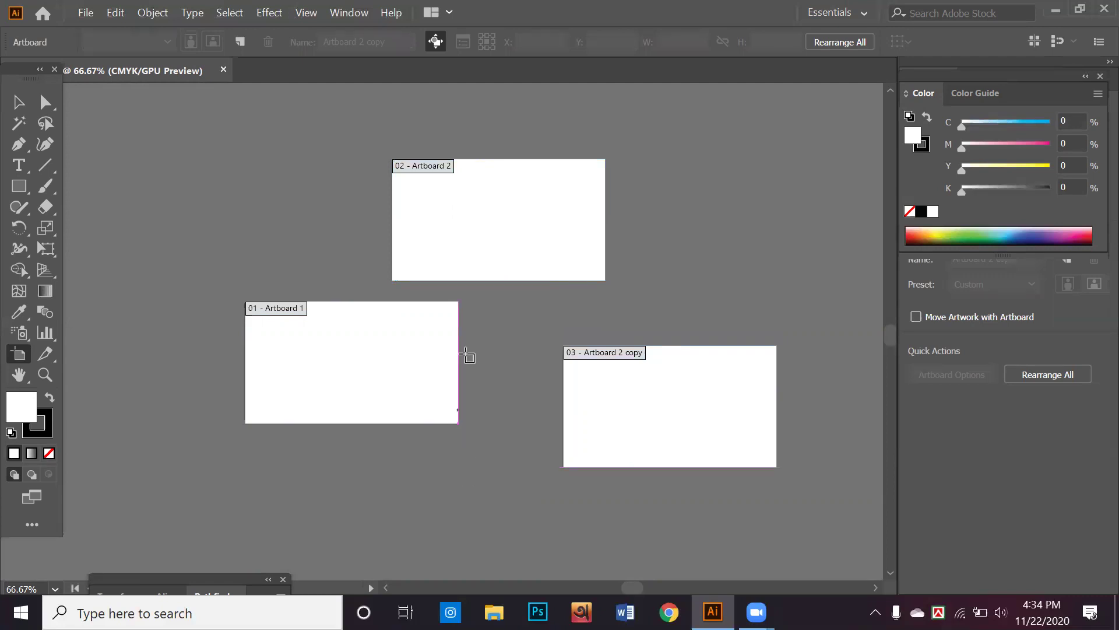
Try enlarging Artboard 2 copy, then undo to keep it at 3.5 × 2 in
left_click(583, 395)
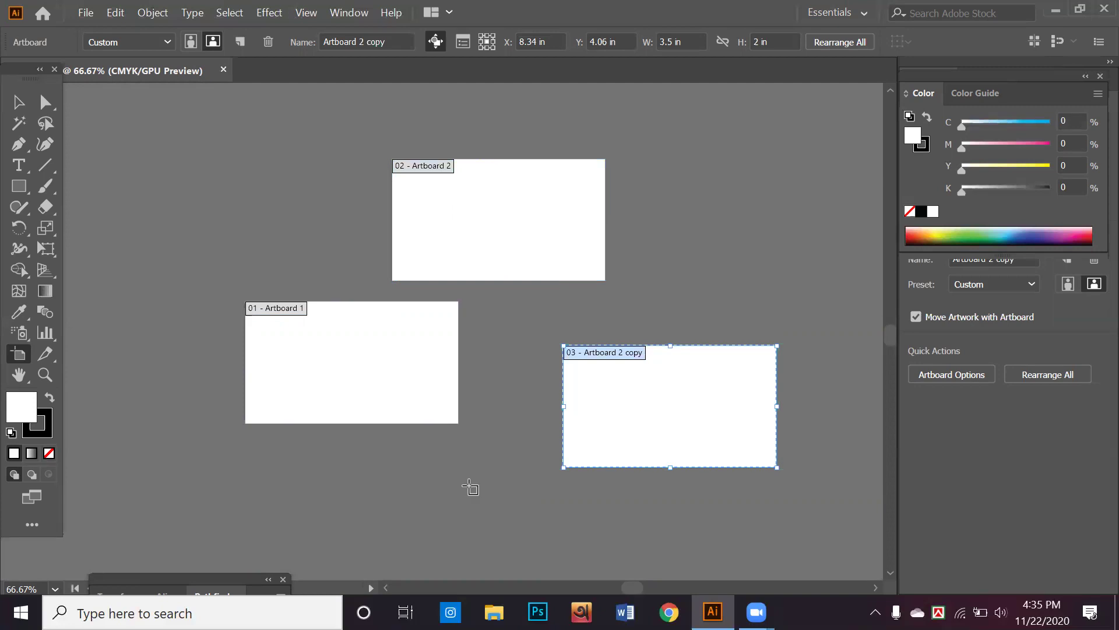
left_click_drag(564, 468, 476, 542)
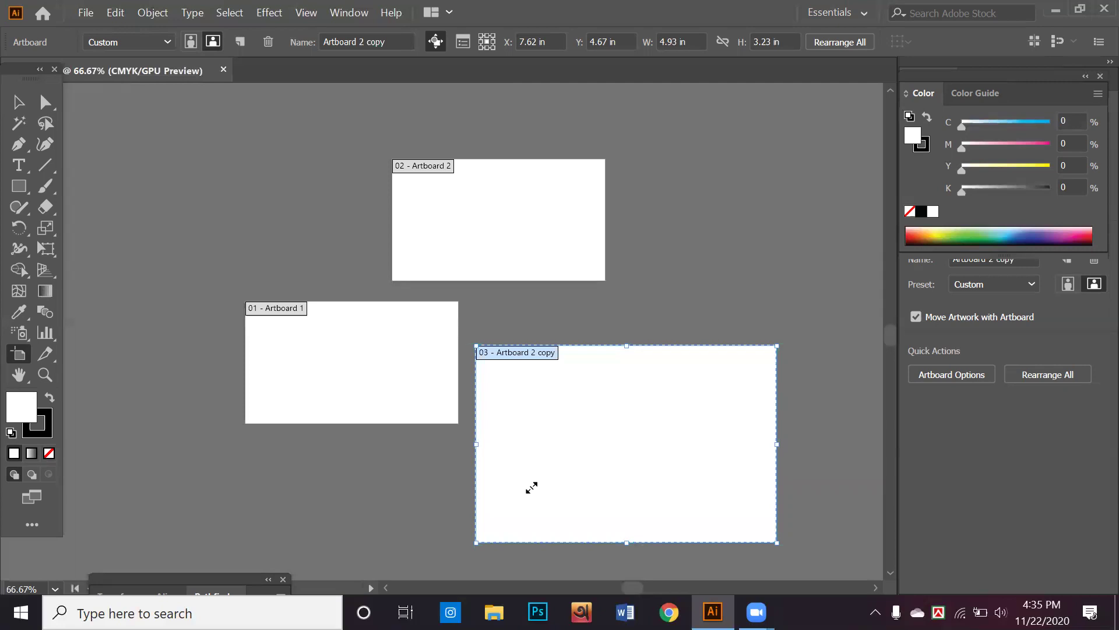
key("ctrl+z")
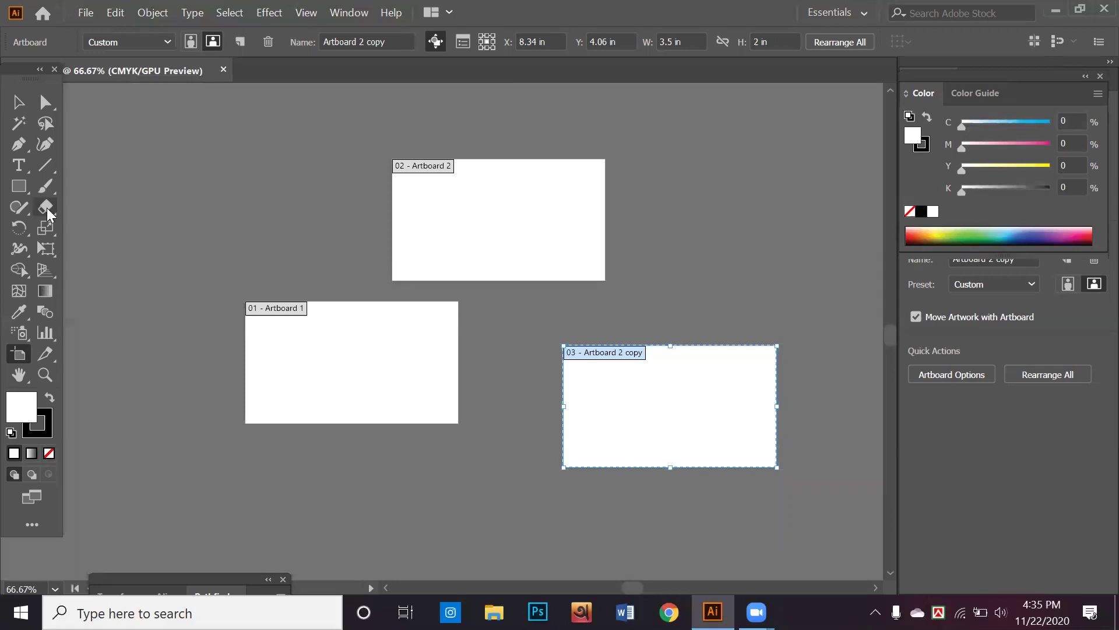
left_click(19, 102)
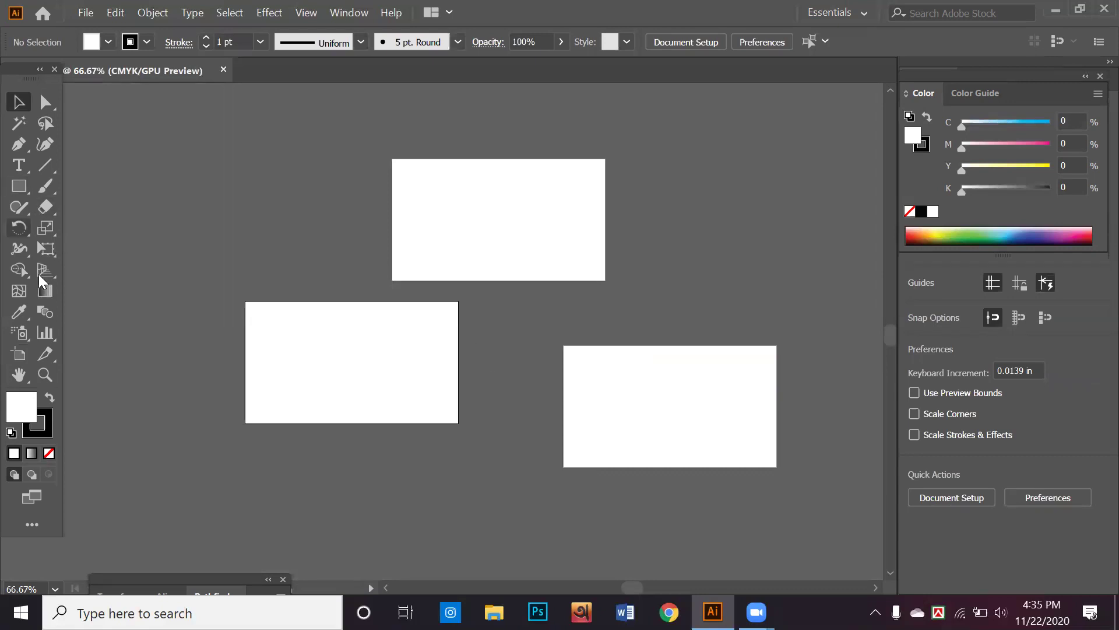
Delete Artboard 1 and Artboard 2 copy, leaving only Artboard 2
left_click(19, 354)
left_click_drag(304, 352, 324, 405)
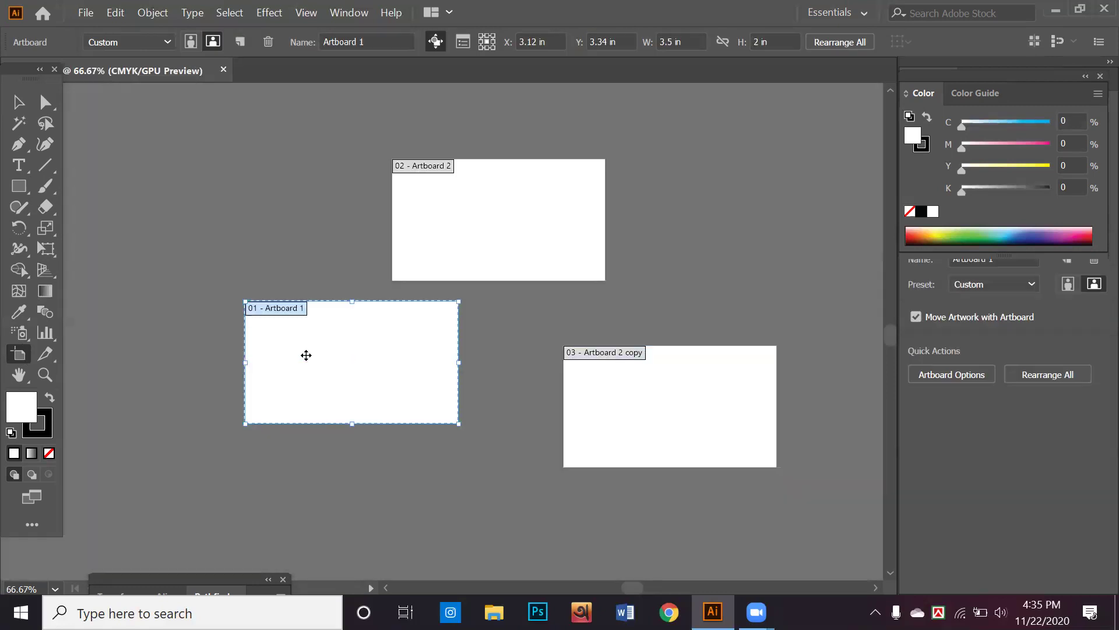
key("Delete")
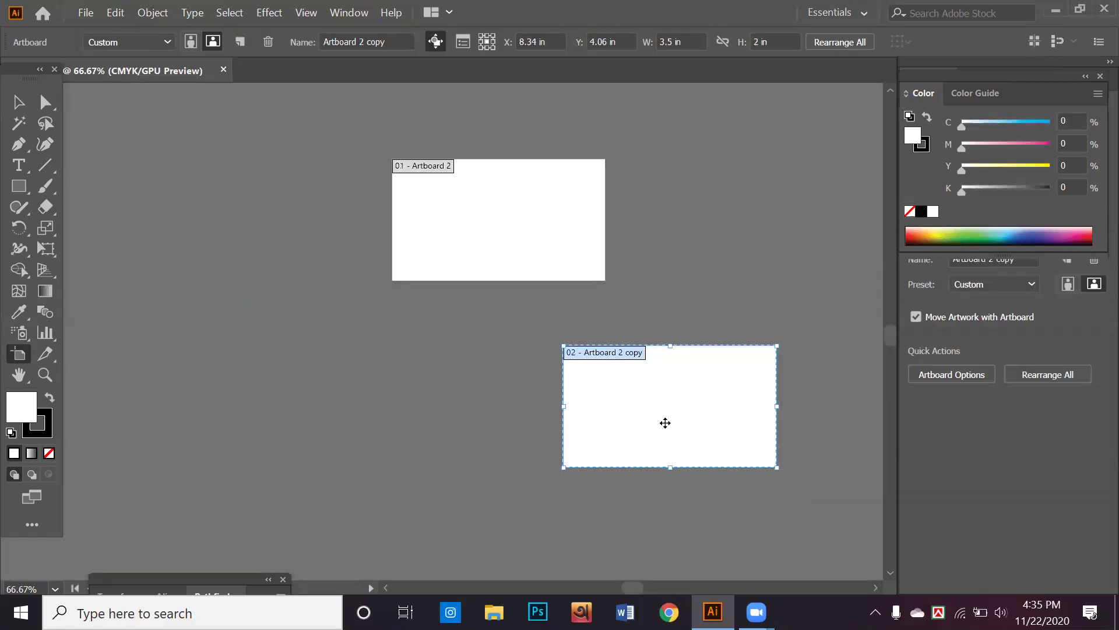
left_click_drag(665, 420, 520, 440)
key("Delete")
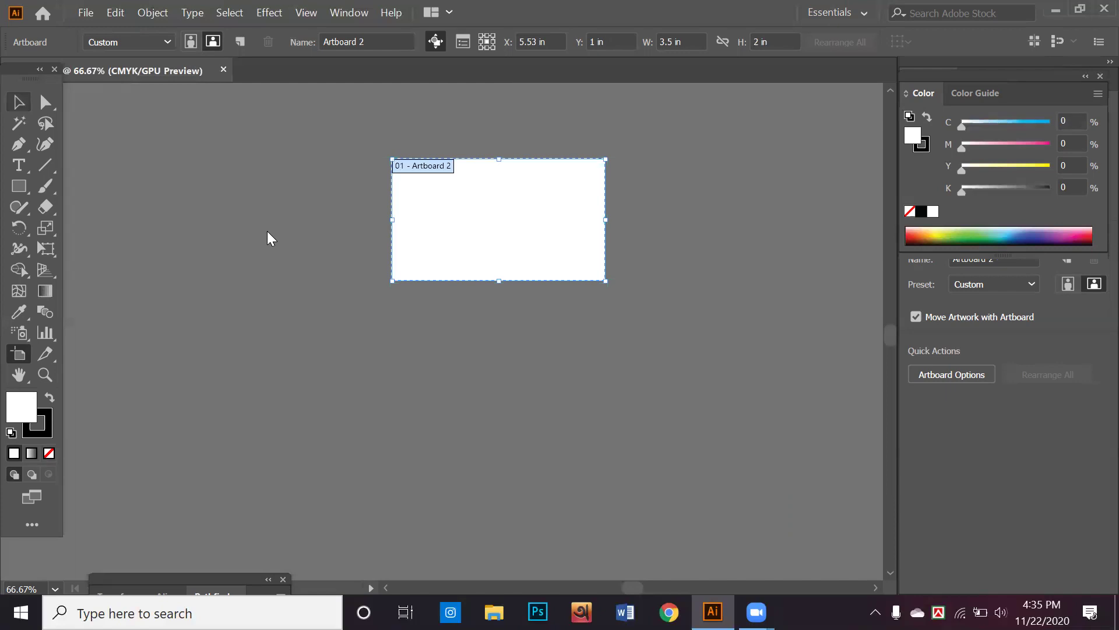
key("Escape")
Zoom in and center Artboard 2, with the Pen tool selected
scroll(482, 230, "up", 2)
scroll(482, 230, "up", 1)
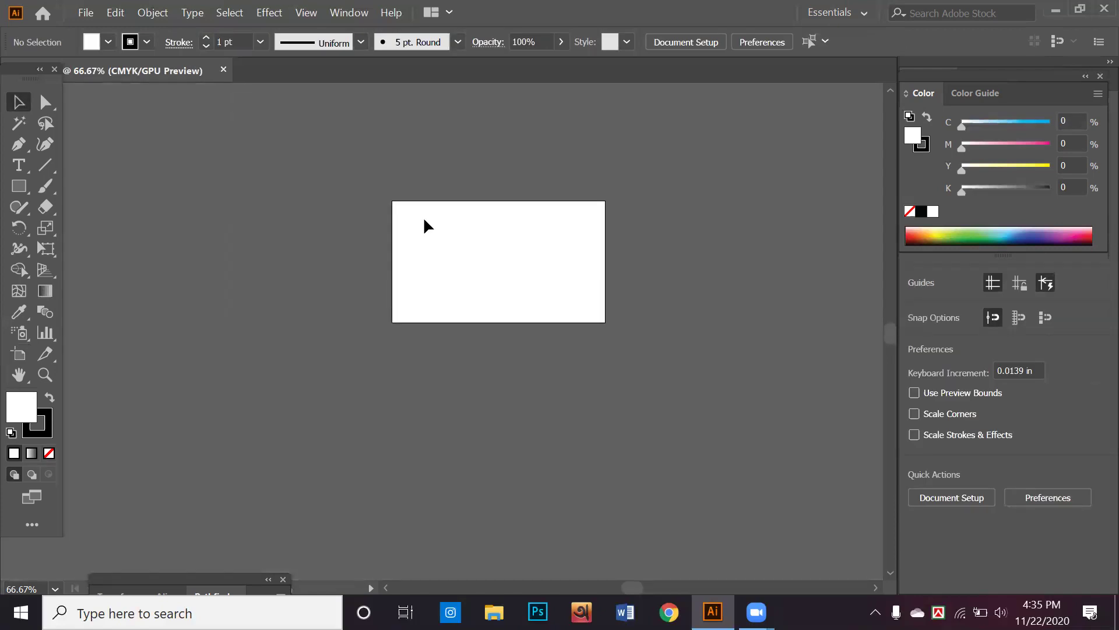
scroll(420, 227, "up", 2)
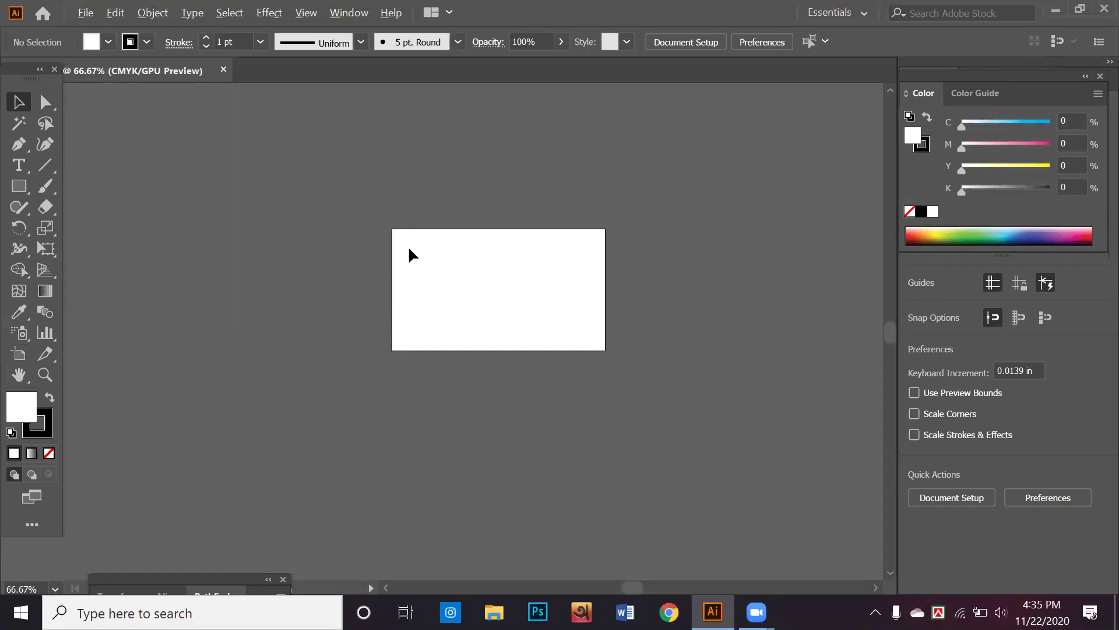
scroll(410, 254, "up", 1)
scroll(409, 253, "up", 1)
left_click_drag(430, 239, 331, 232)
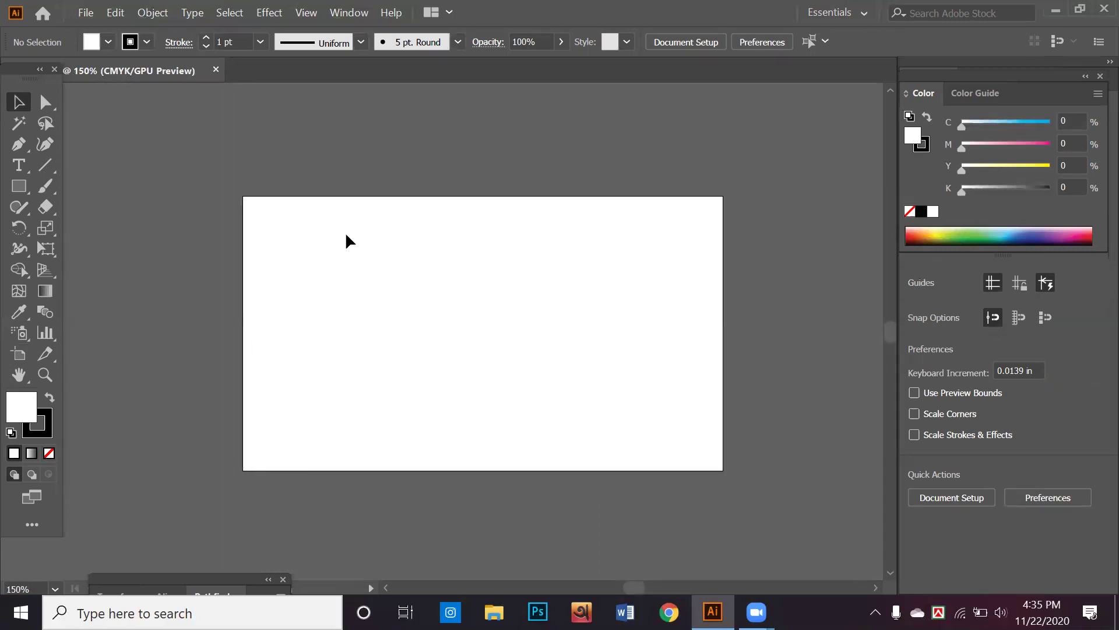
left_click_drag(19, 145, 76, 149)
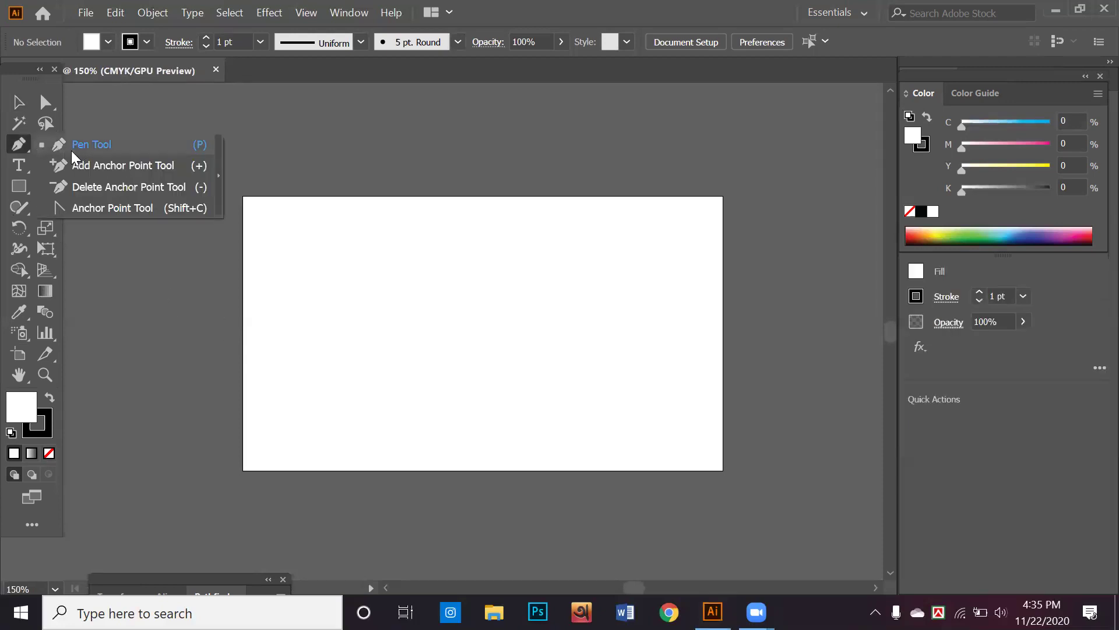
Trace a wavy outline with curved top and corner bottom anchors, closing it at its start point
left_click(71, 151)
mouse_move(305, 286)
left_mouse_down()
mouse_move(348, 236)
mouse_move(435, 287)
left_mouse_up()
mouse_move(557, 284)
left_mouse_down()
mouse_move(575, 253)
mouse_move(680, 317)
mouse_move(683, 373)
left_mouse_up()
left_click(639, 441)
left_click(454, 429)
left_click(323, 449)
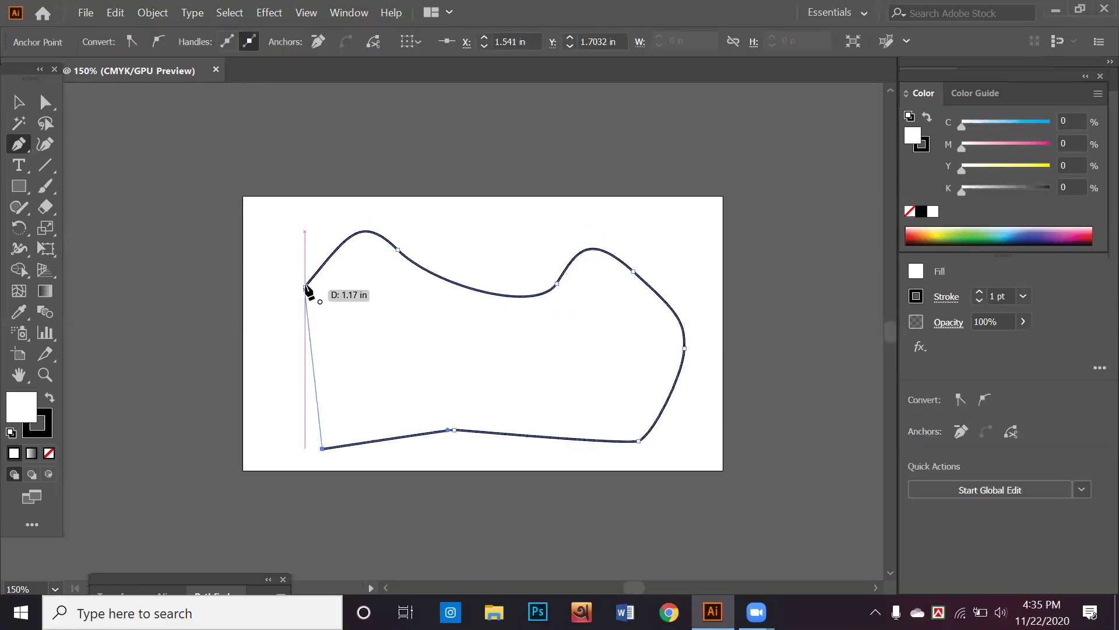
left_click(304, 286)
left_click(19, 102)
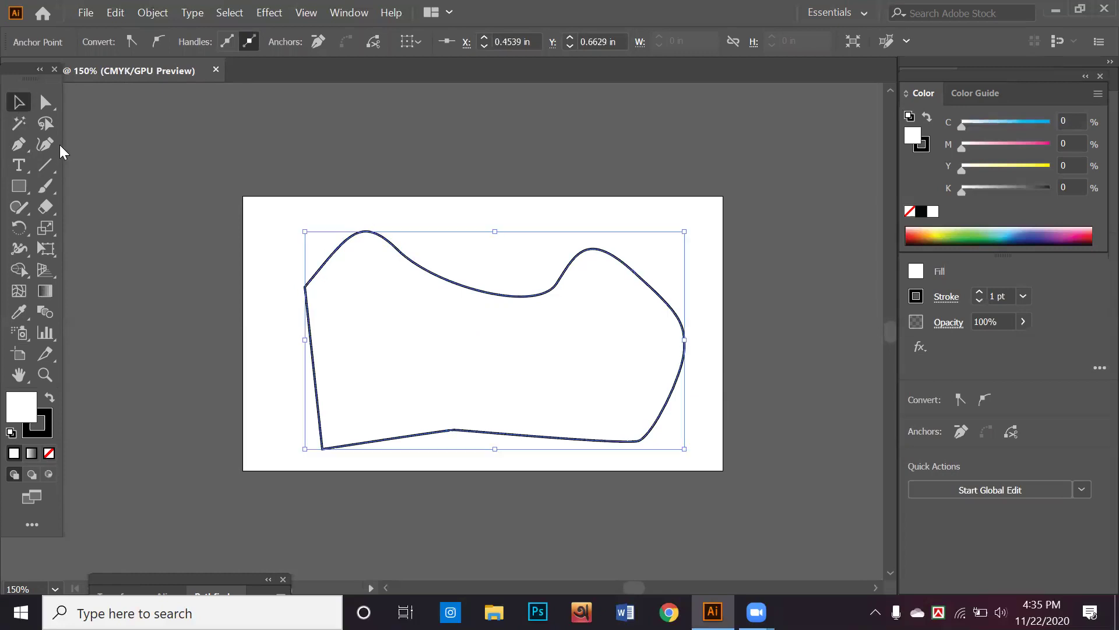
Drag the closed white-filled shape into place across the upper artboard
left_click_drag(367, 293, 167, 232)
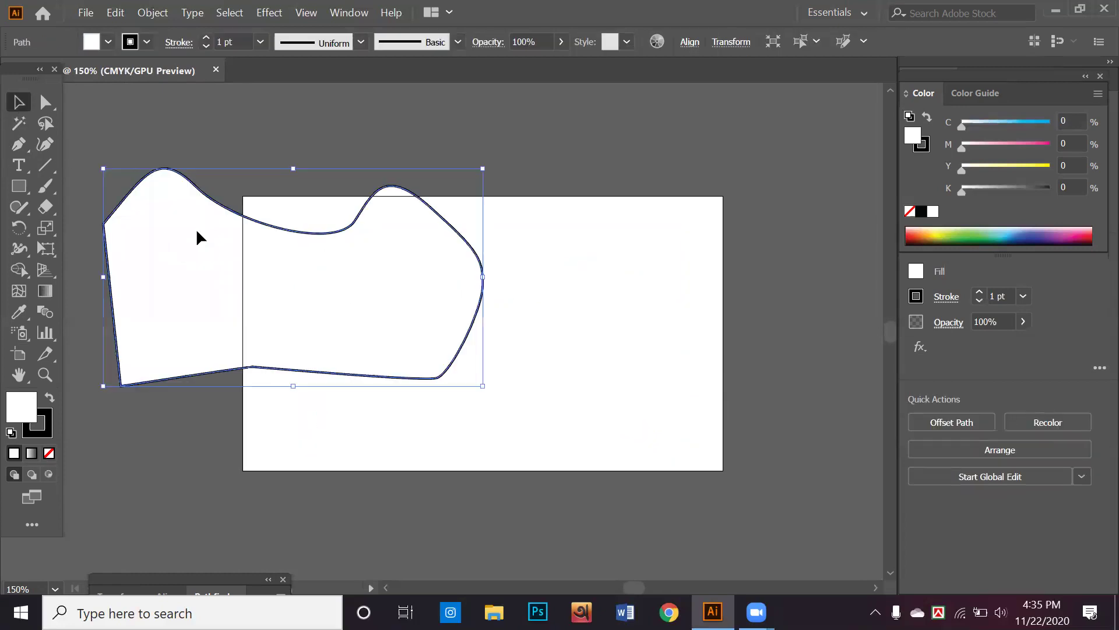
left_click(212, 166)
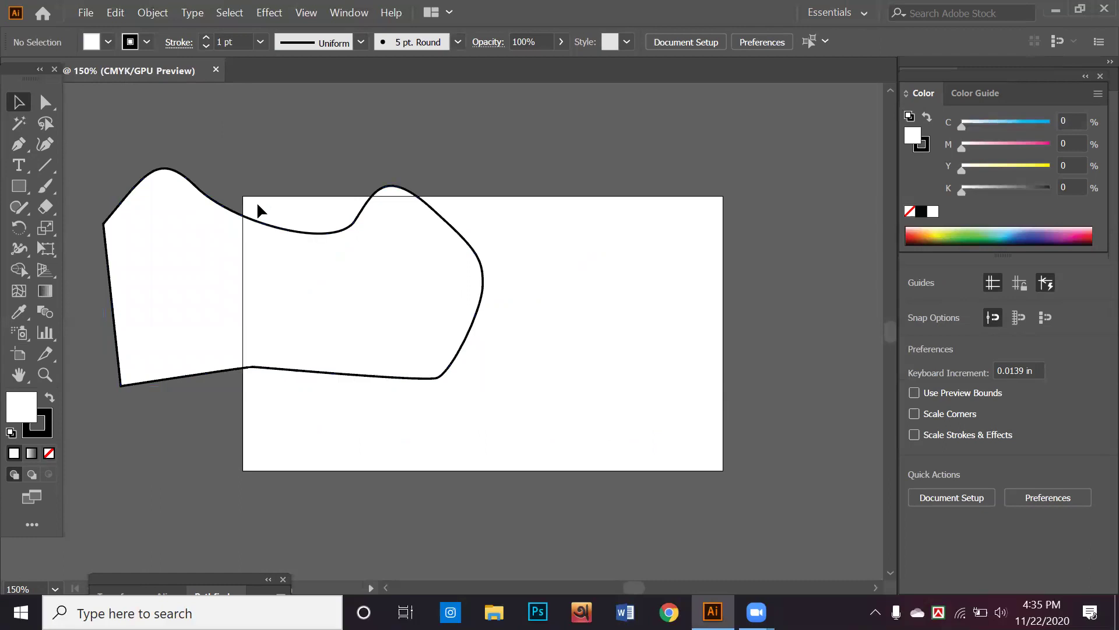
left_click(256, 279)
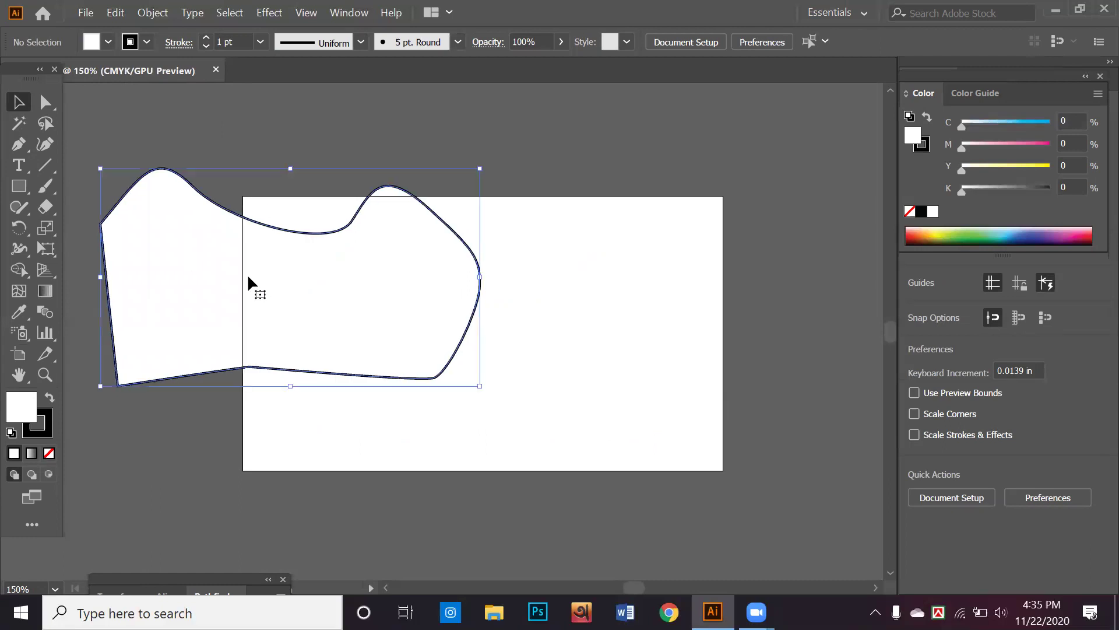
left_click_drag(270, 276, 196, 274)
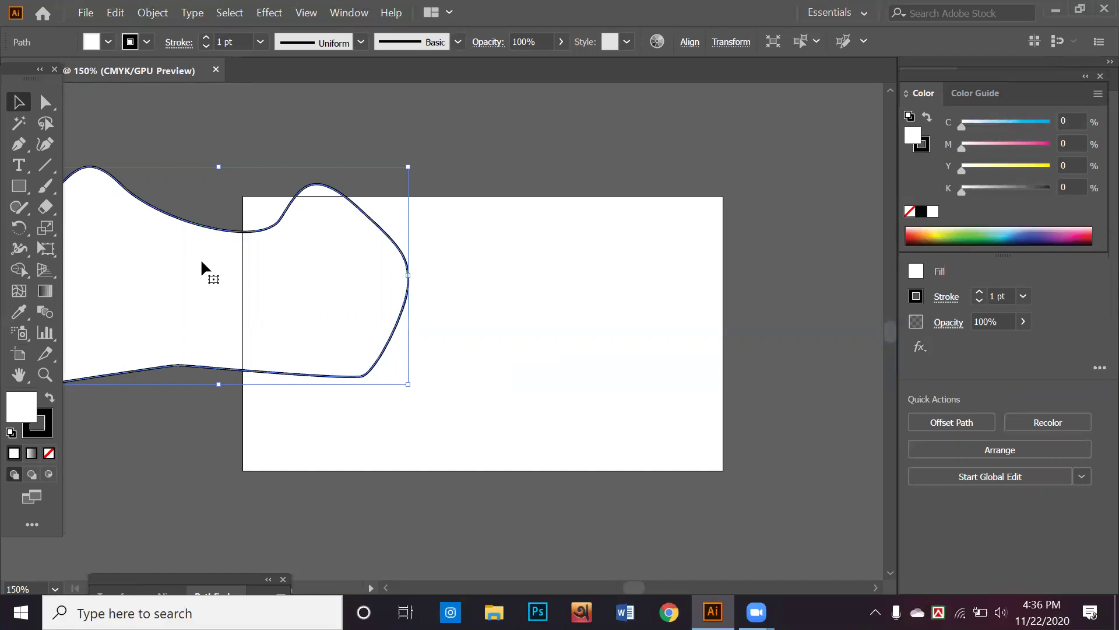
scroll(201, 257, "down", 1)
scroll(201, 258, "down", 1)
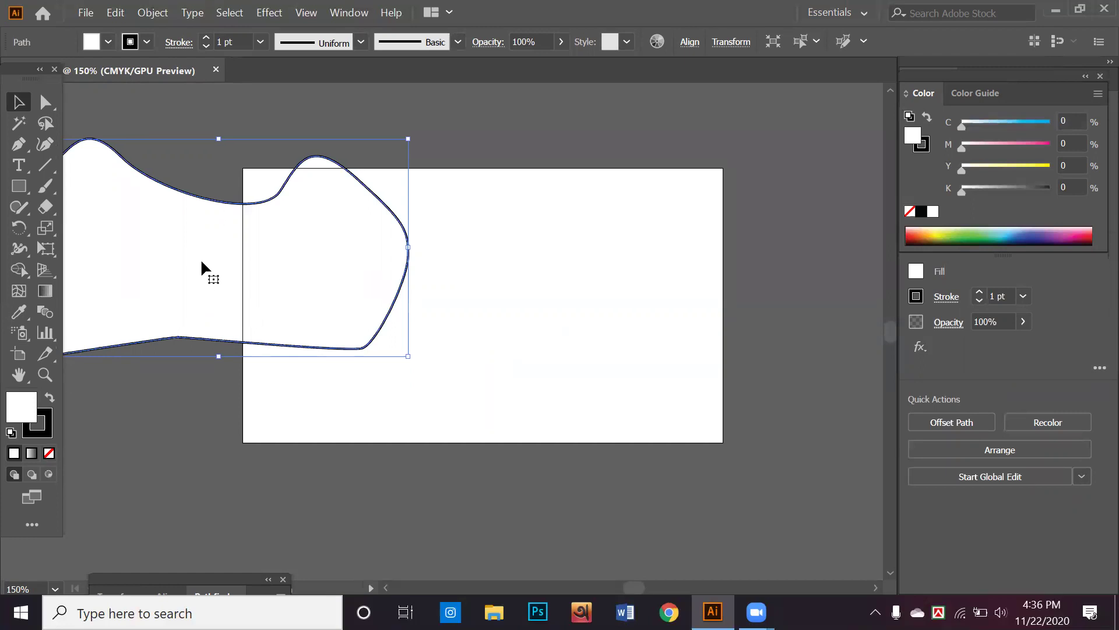
mouse_move(241, 296)
left_mouse_down()
mouse_move(233, 379)
mouse_move(432, 482)
mouse_move(268, 342)
mouse_move(390, 305)
mouse_move(342, 268)
mouse_move(325, 200)
mouse_move(366, 181)
mouse_move(472, 170)
mouse_move(463, 156)
left_mouse_up()
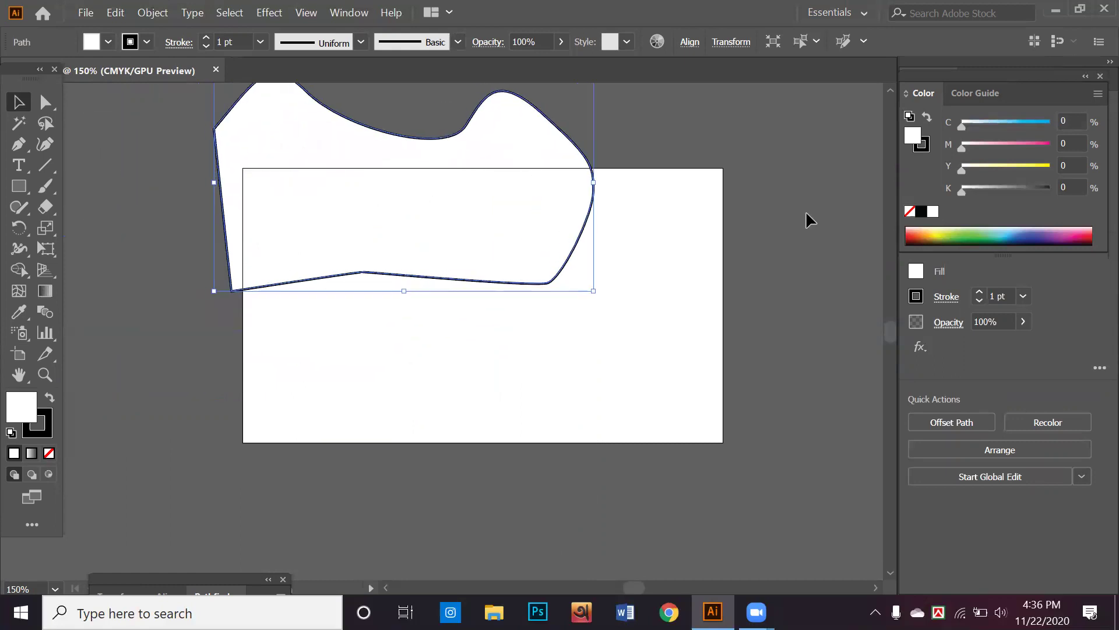
mouse_move(589, 223)
left_mouse_down()
mouse_move(551, 229)
mouse_move(593, 268)
mouse_move(609, 265)
left_mouse_up()
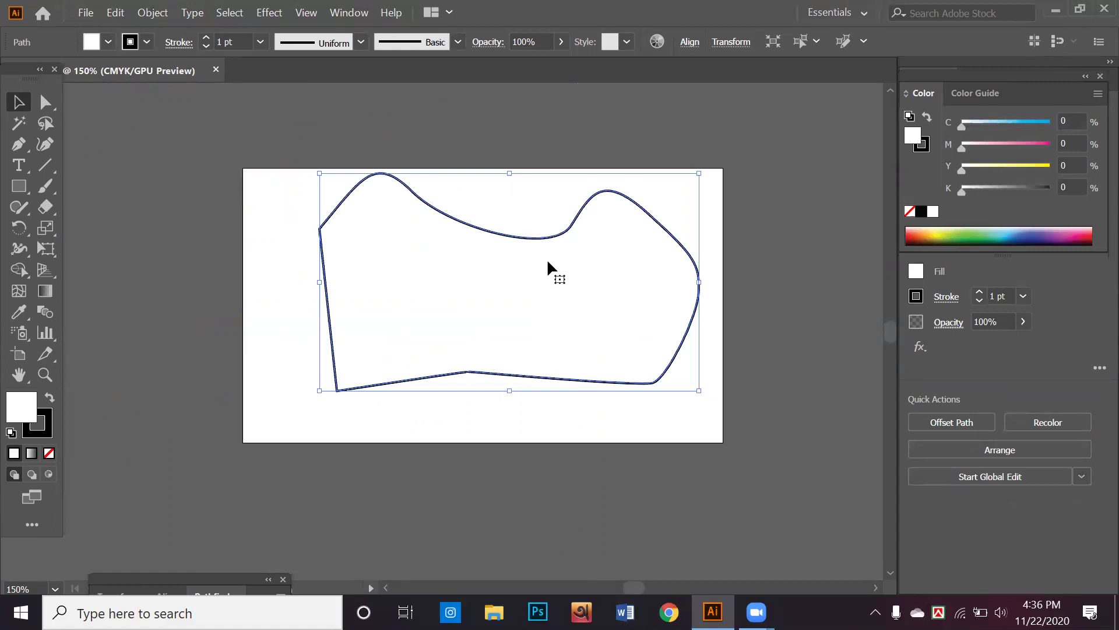
left_click(529, 205)
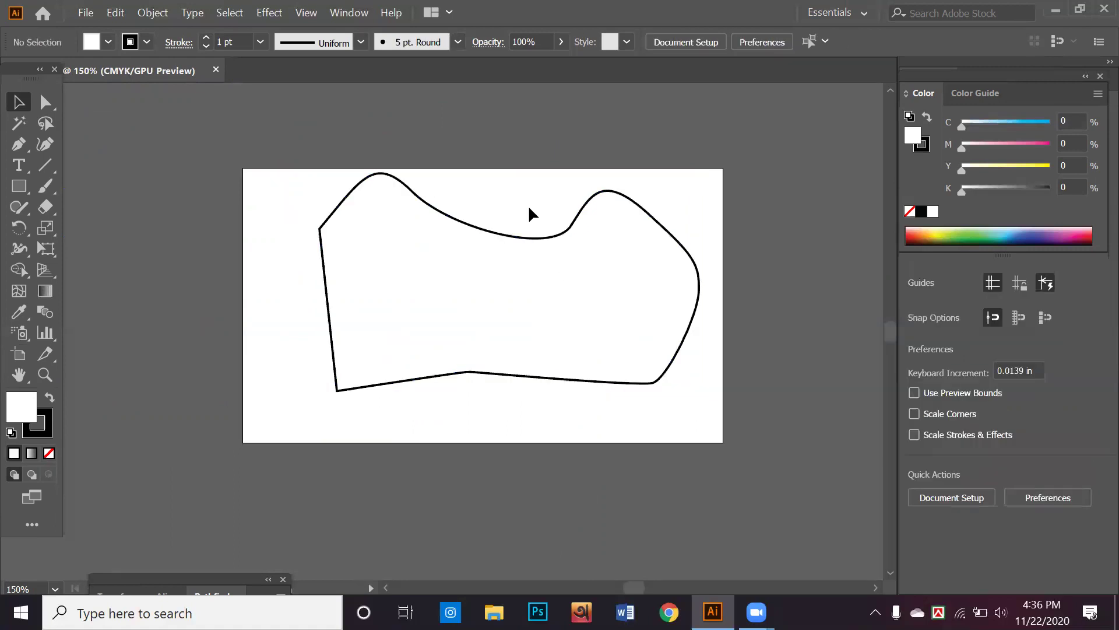
Try yellow-green fills on the shape and remove its stroke
left_click_drag(466, 266, 460, 181)
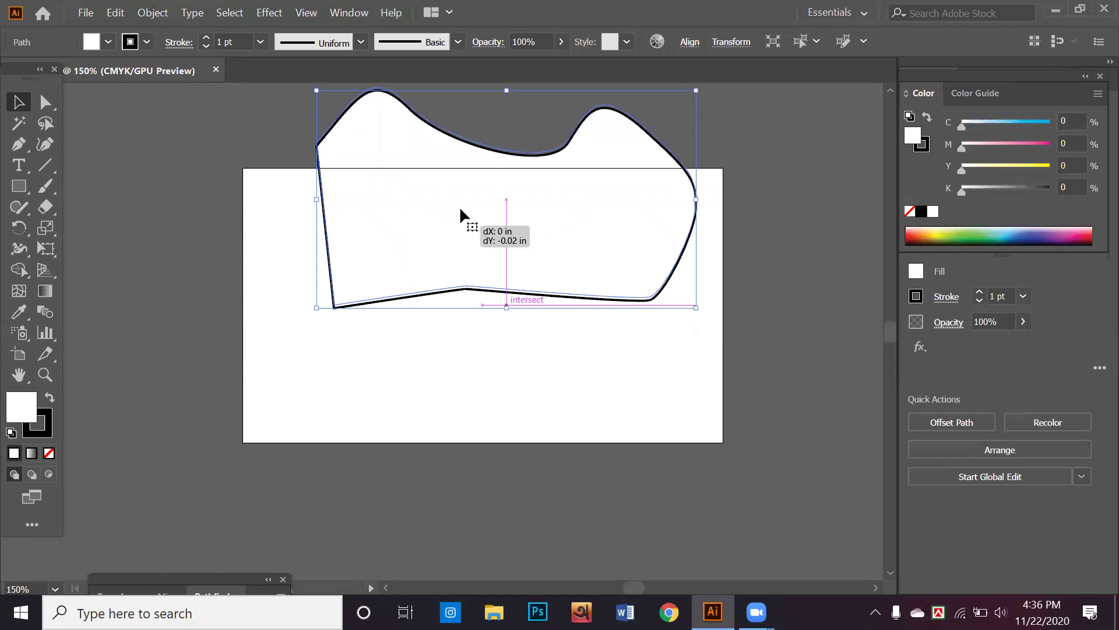
left_click(961, 229)
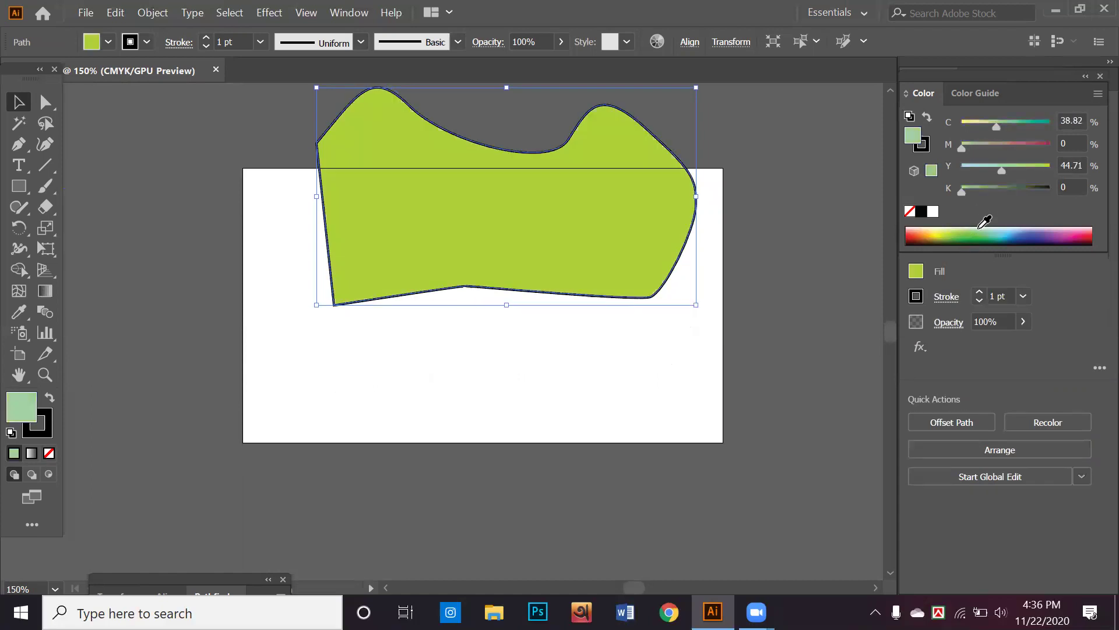
left_click(1007, 230)
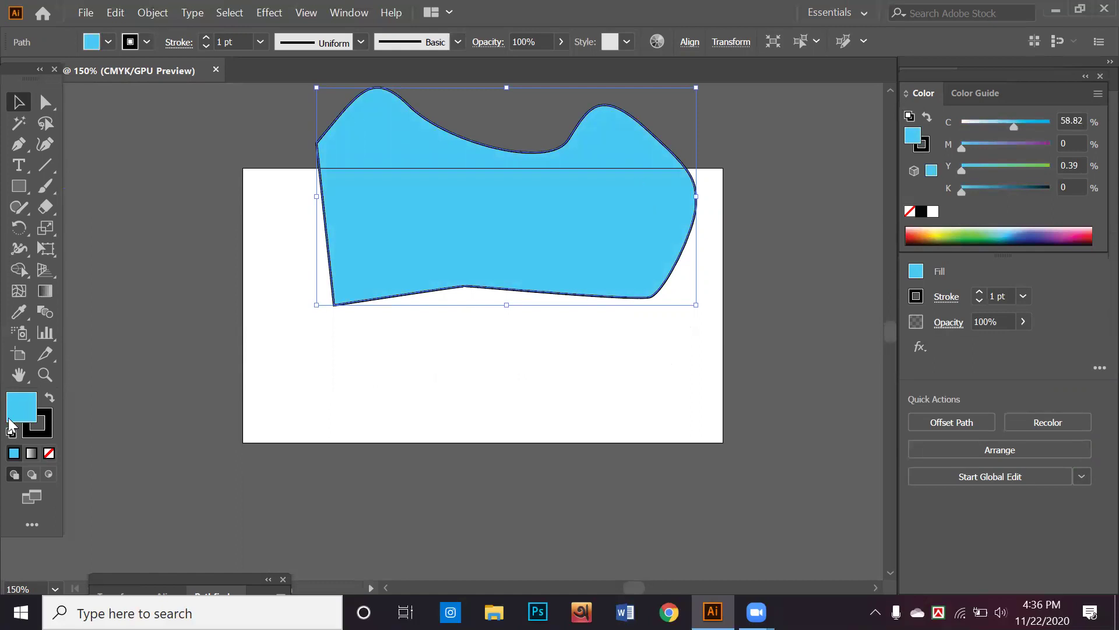
left_click(51, 451)
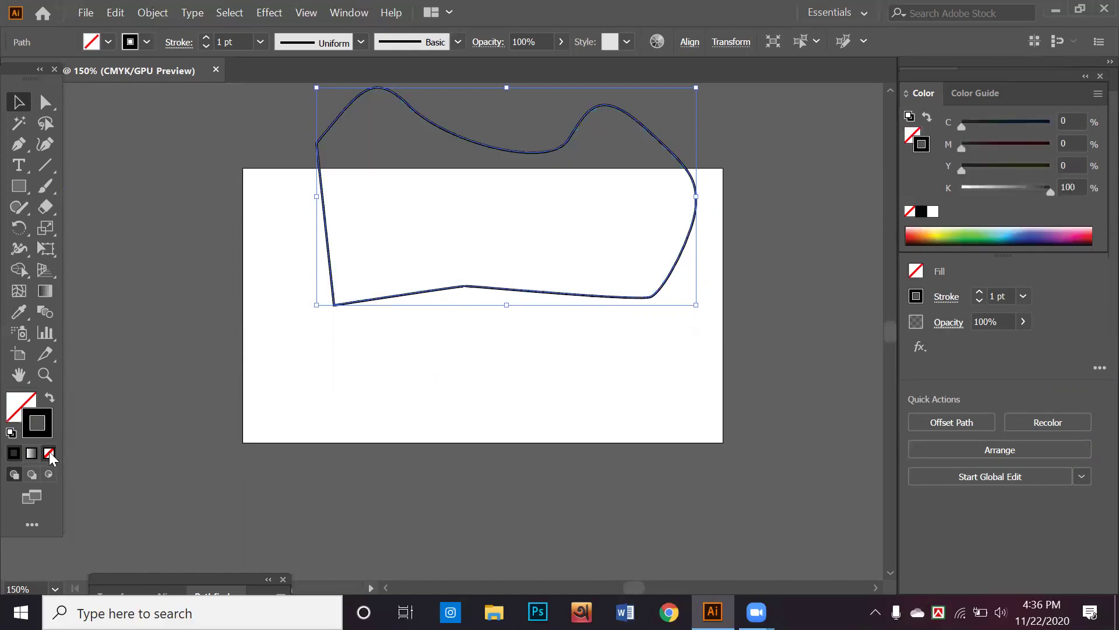
left_click(49, 451)
left_click(280, 249)
Reselect the shape, fill it pale yellow-green, and shift it toward the lower left
left_click_drag(353, 294, 451, 356)
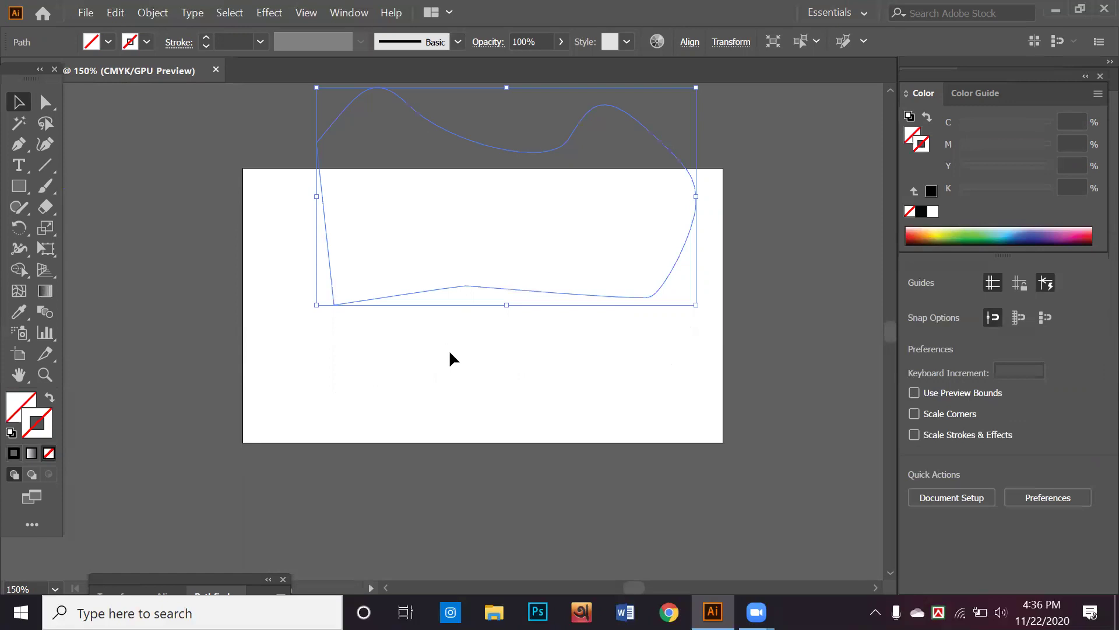
left_click_drag(471, 284, 394, 498)
left_click_drag(190, 420, 326, 458)
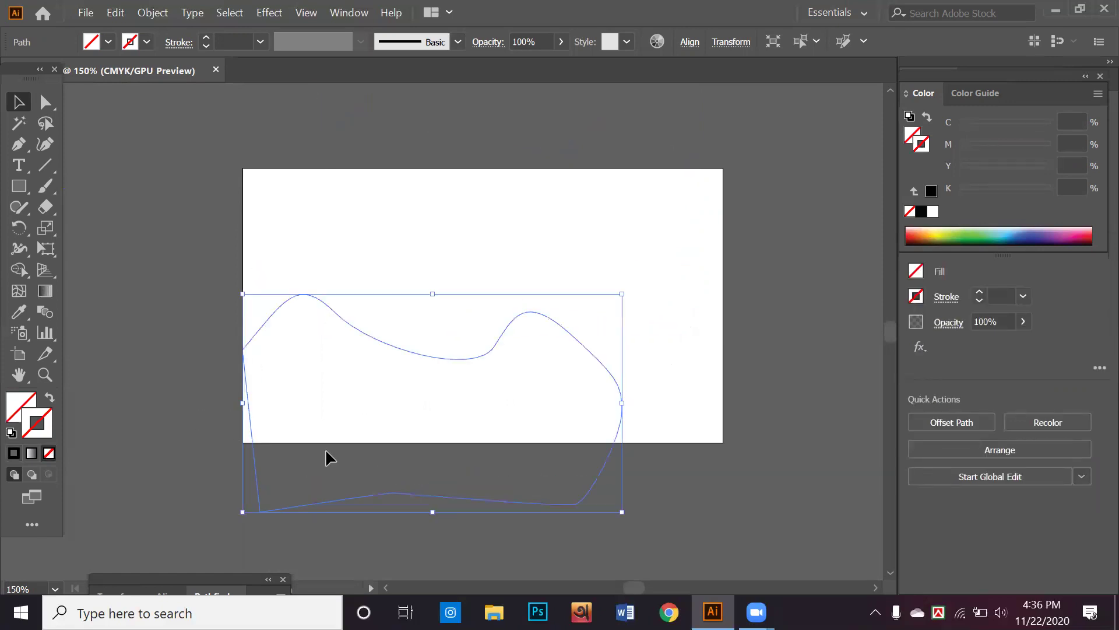
key("Delete")
left_click_drag(262, 283, 475, 450)
left_click(948, 228)
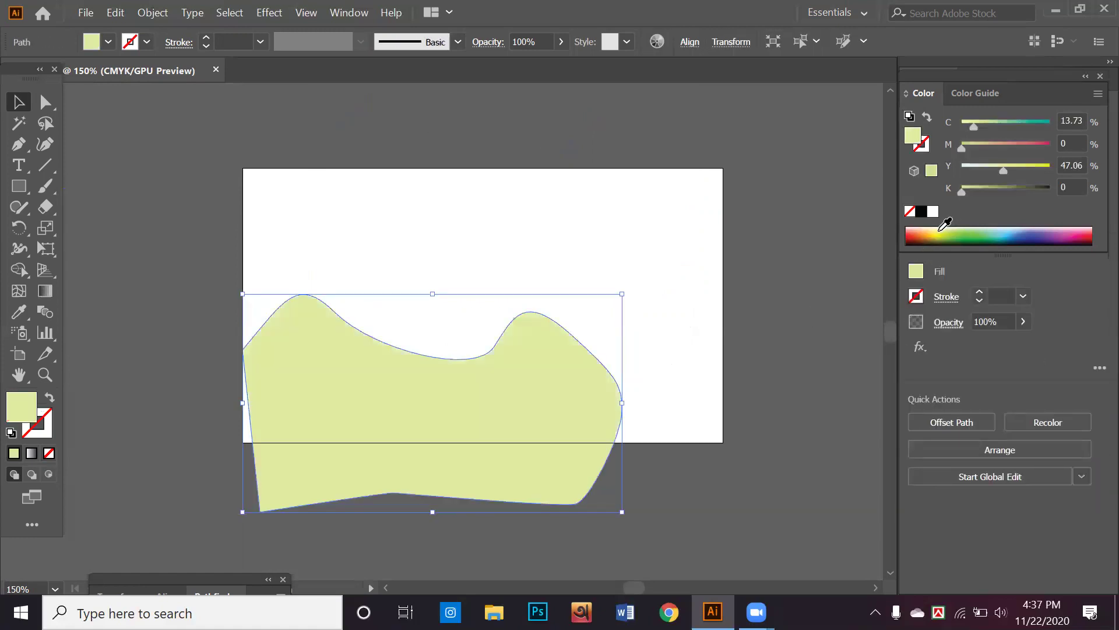
left_click_drag(496, 413, 520, 354)
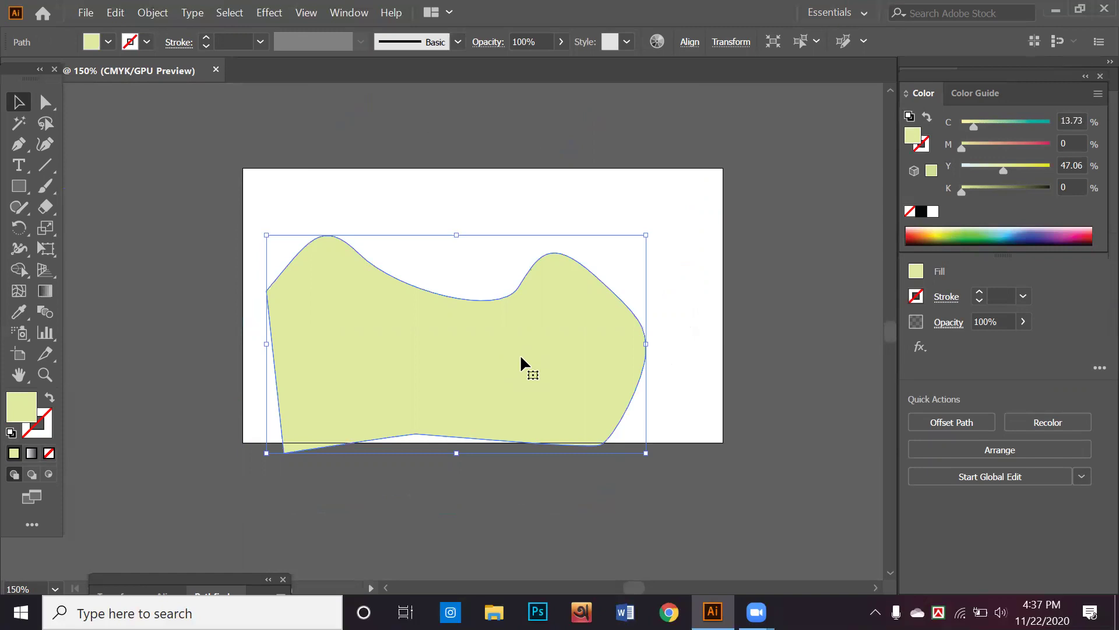
left_click_drag(520, 355, 419, 435)
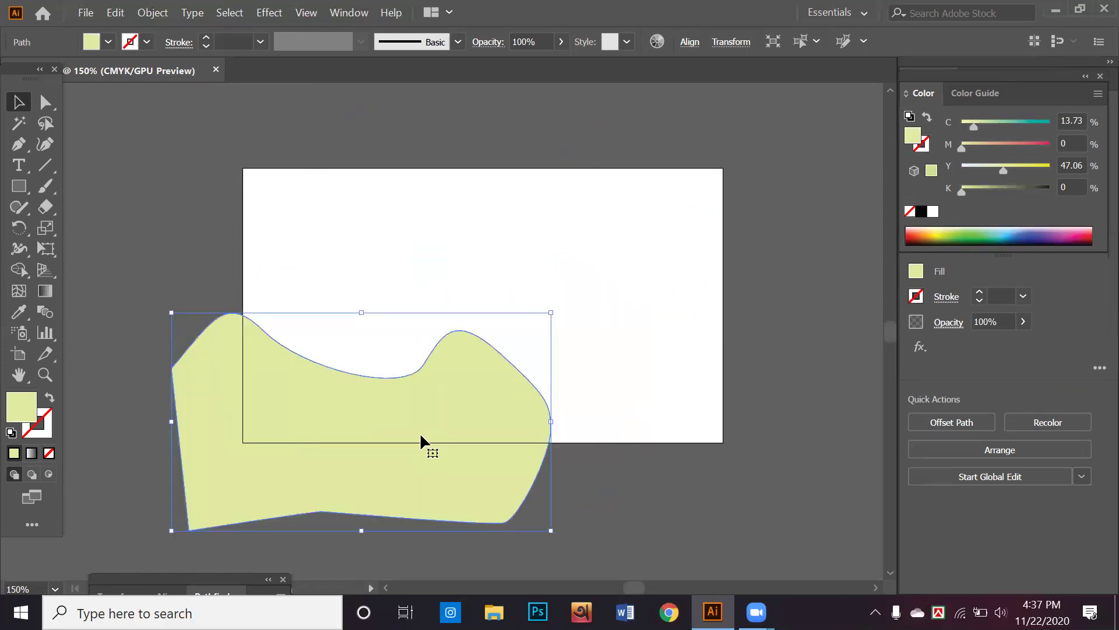
left_click_drag(419, 432, 449, 377)
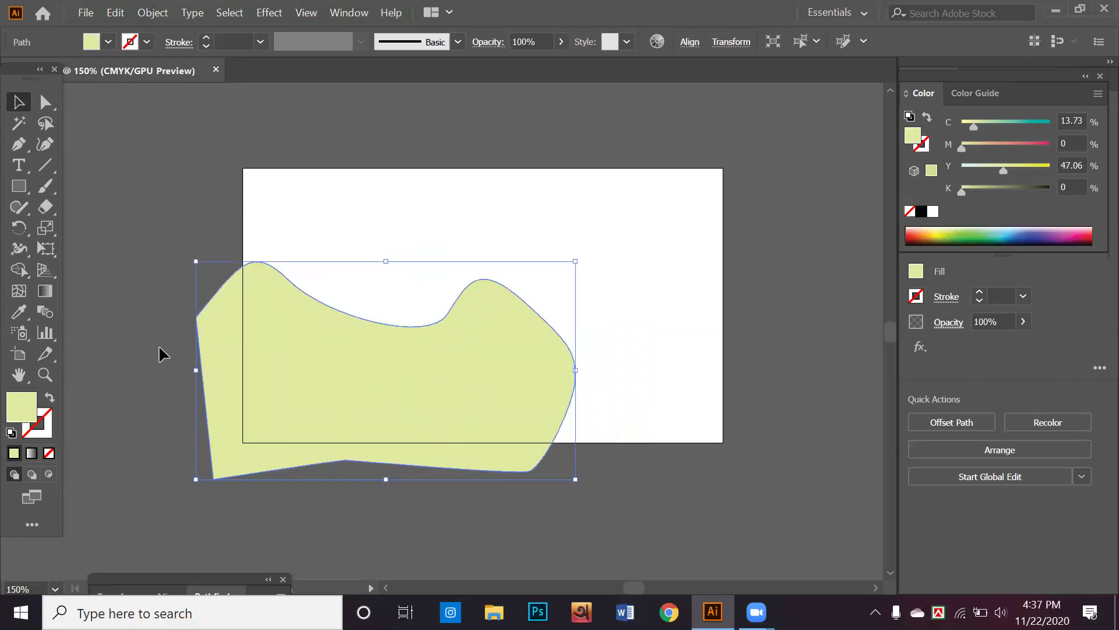
Reapply the pale yellow-green fill (C 13.73, Y 47.06) and lower the shape slightly
left_click(50, 453)
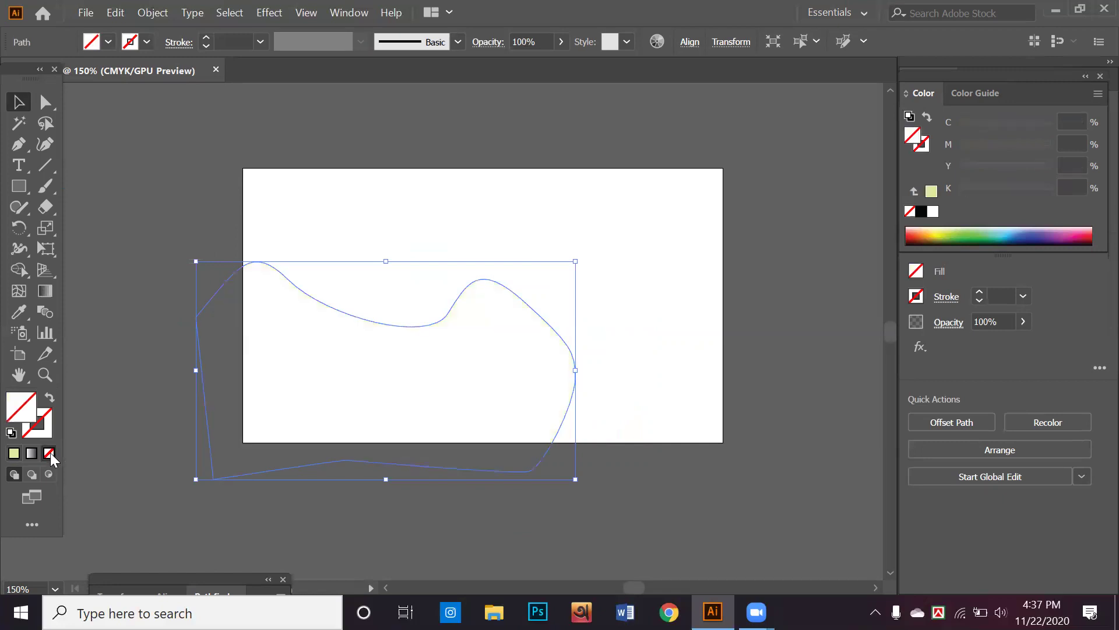
key("ctrl+shift+a")
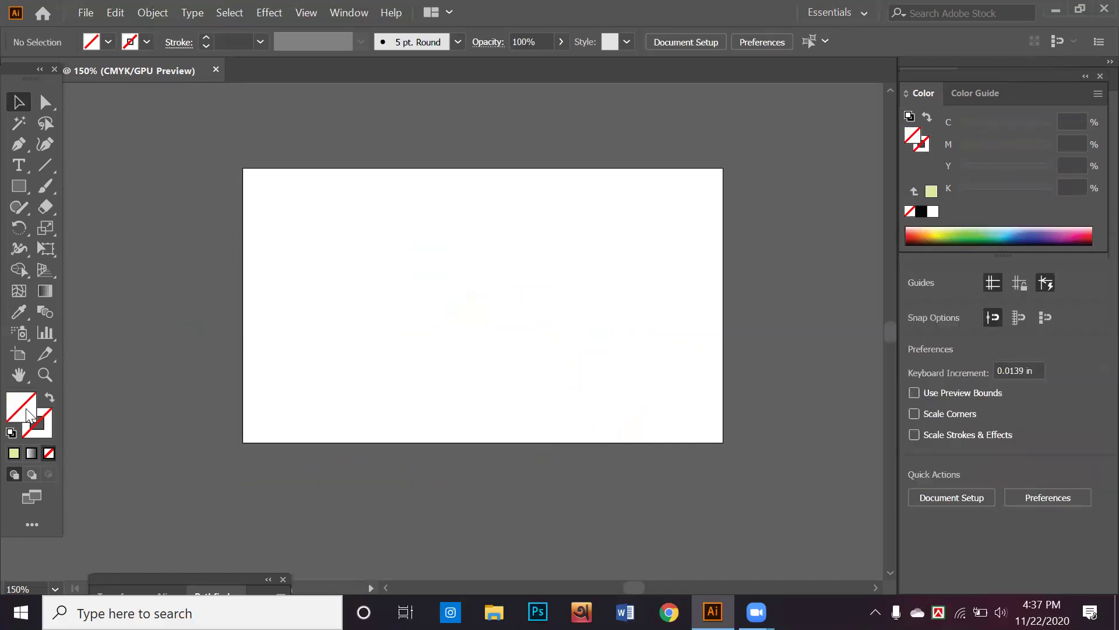
left_click(198, 344)
left_click(14, 453)
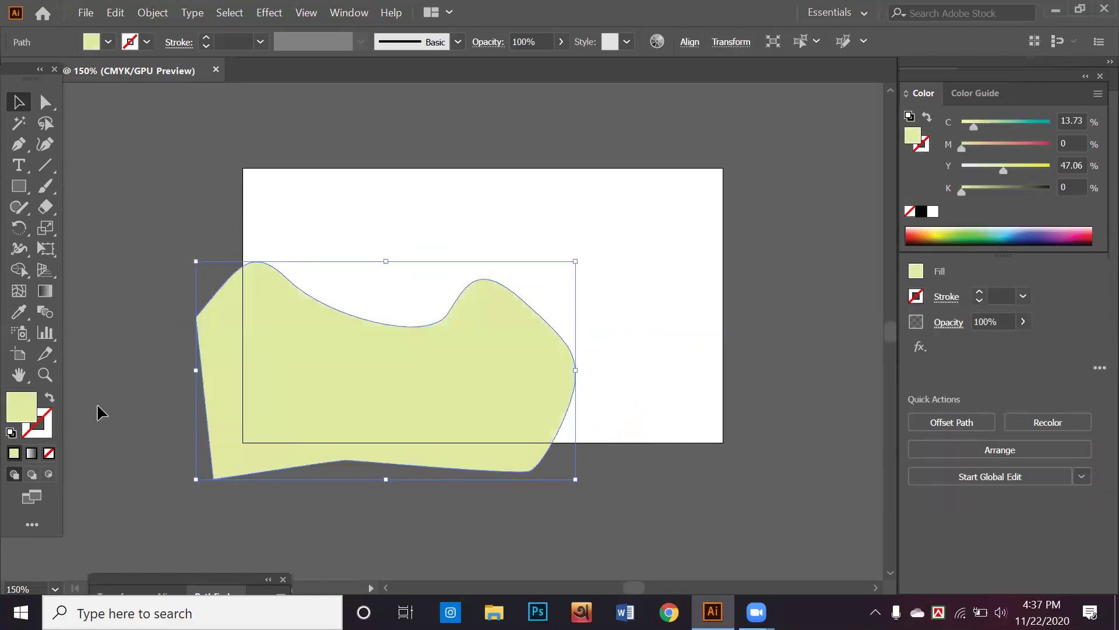
left_click(97, 404)
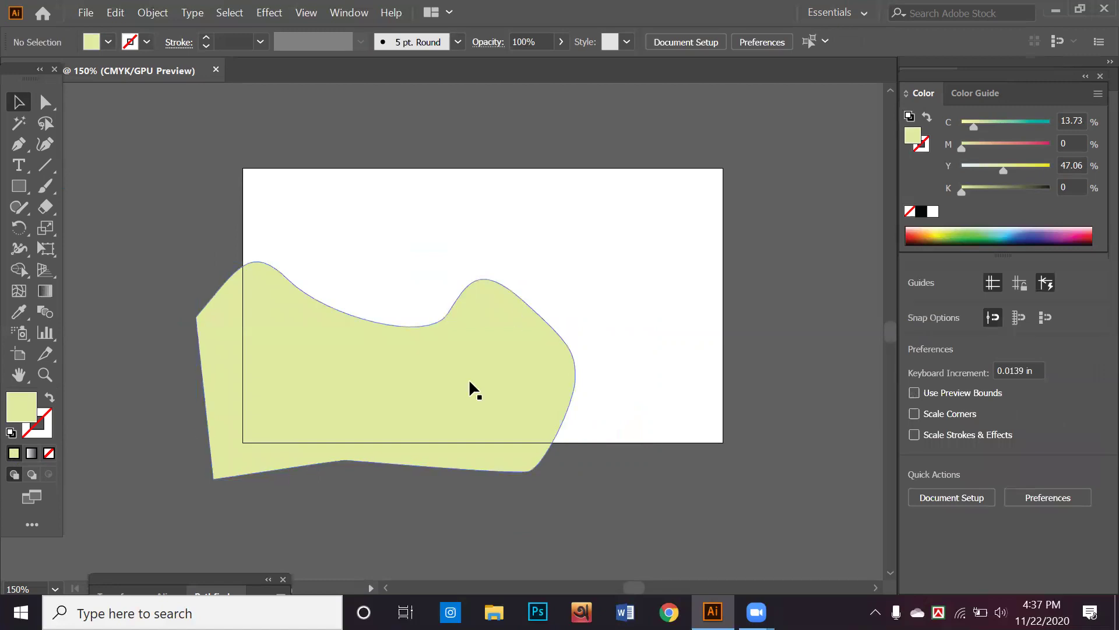
left_click_drag(468, 379, 469, 407)
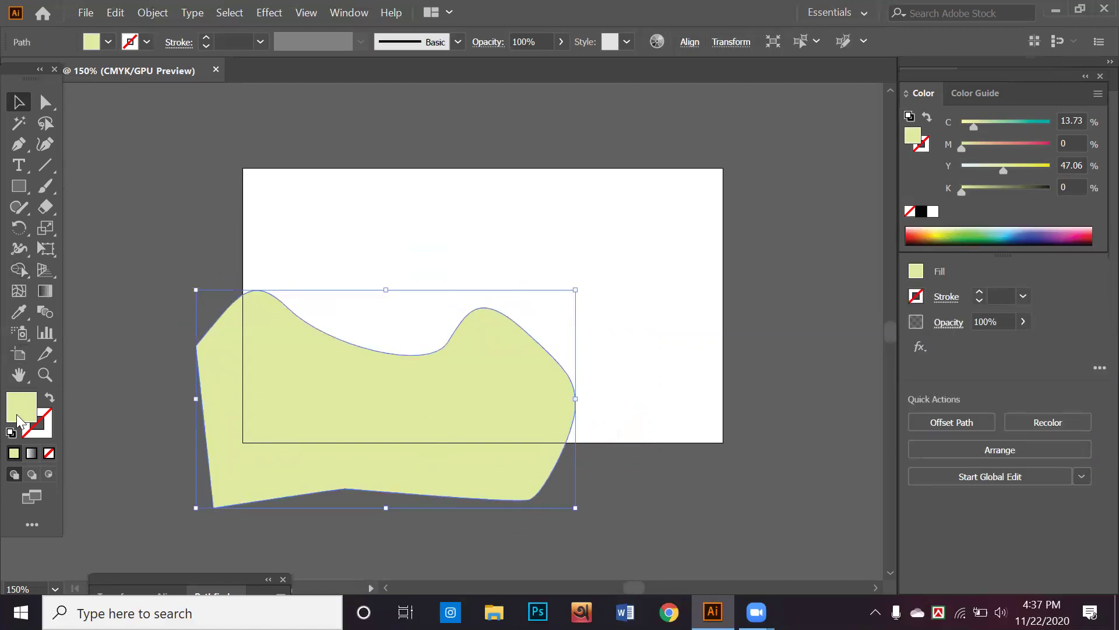
left_click(113, 417)
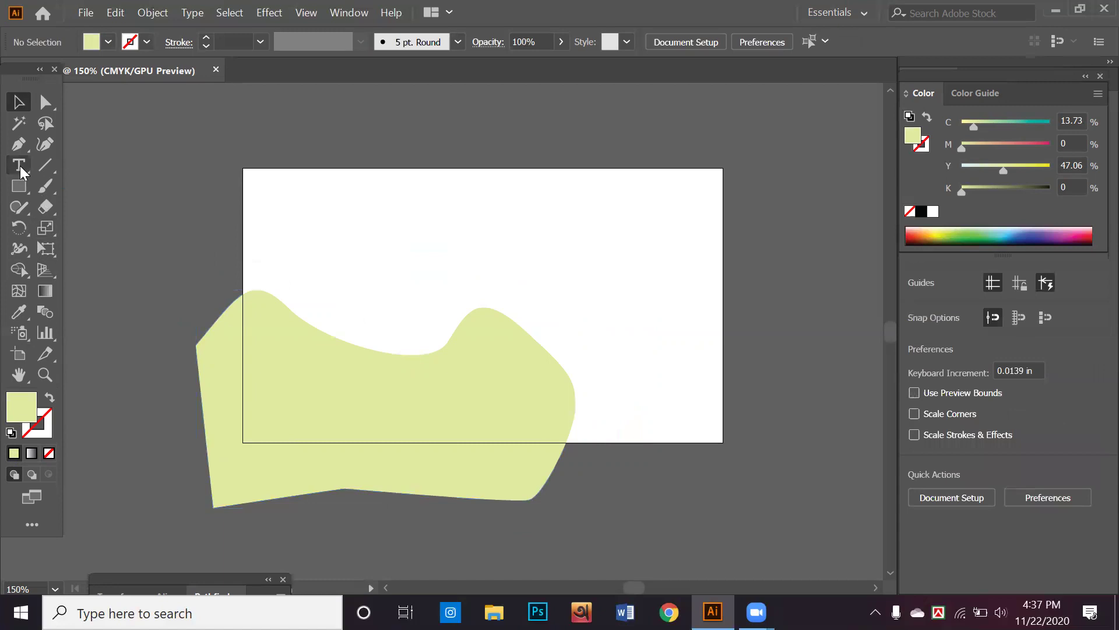
left_click(20, 143)
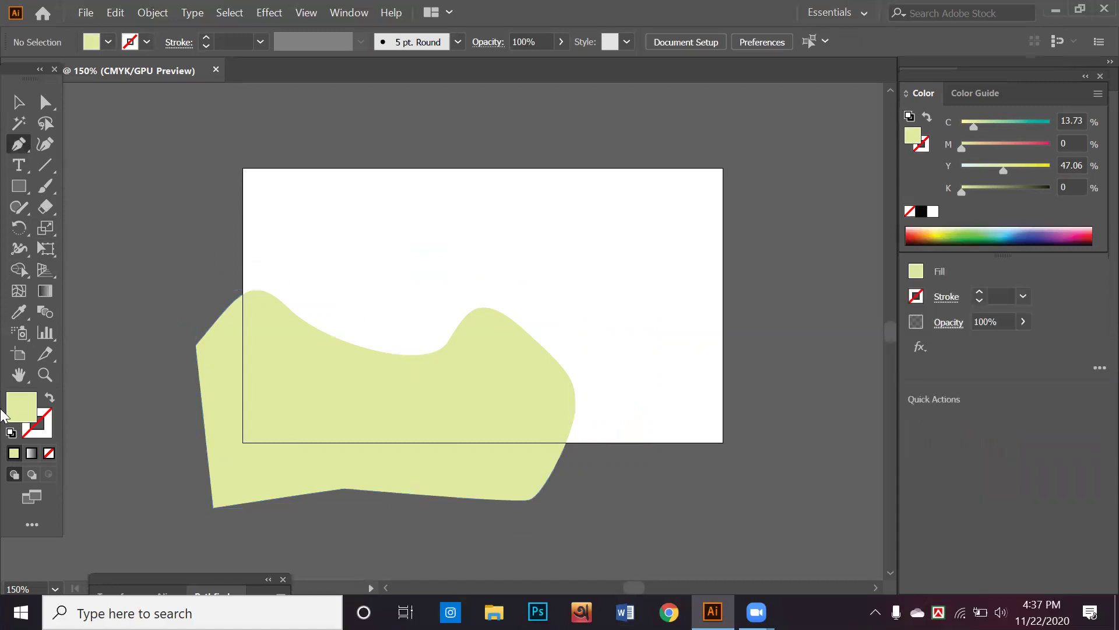
Start an unfilled Pen path with zig-zag anchors across the artboard top
left_click(50, 453)
left_click(217, 168)
left_click(328, 112)
left_click(382, 107)
left_click(486, 119)
left_click(482, 171)
left_click(551, 112)
left_click(570, 185)
left_click_drag(647, 137, 656, 123)
Continue the spiky path down the right edge and close it at its start
left_click(710, 157)
left_click(622, 225)
left_click(669, 253)
left_click(728, 253)
left_click(760, 339)
left_click_drag(658, 462, 620, 484)
left_click_drag(437, 255, 294, 301)
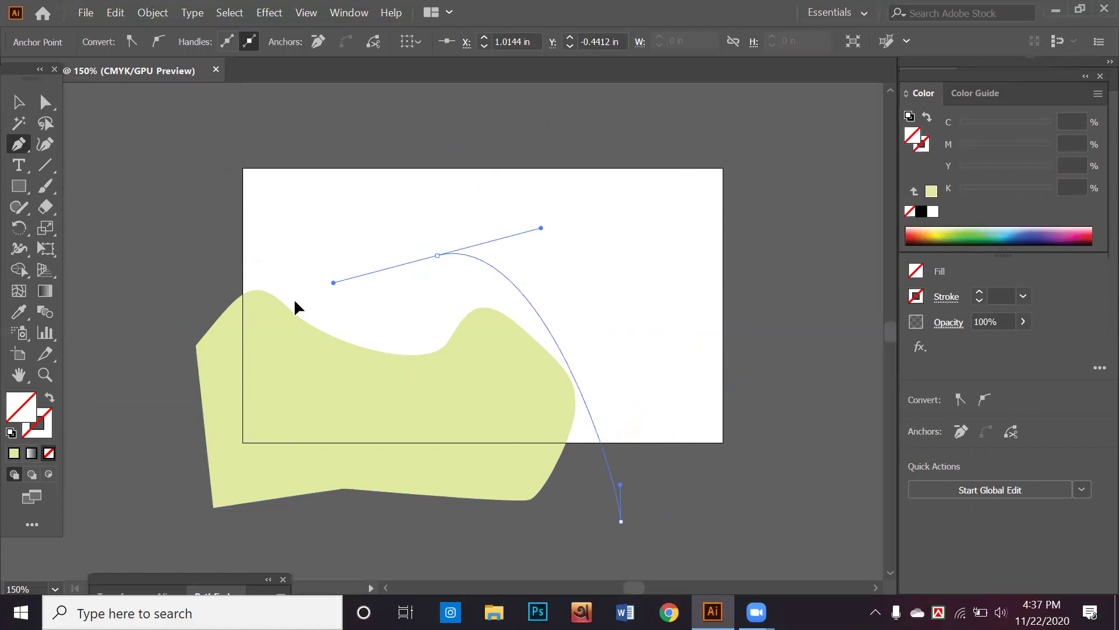
left_click(215, 167)
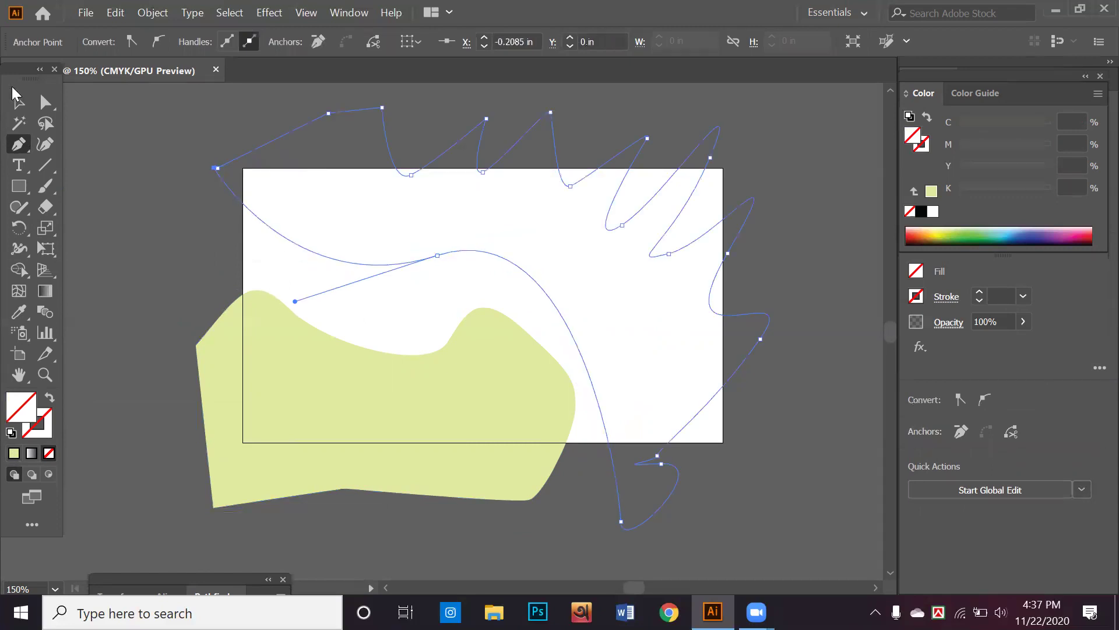
Fill the closed spiky path green (C 58.82, Y 100) and nudge it
key("v")
left_click(967, 230)
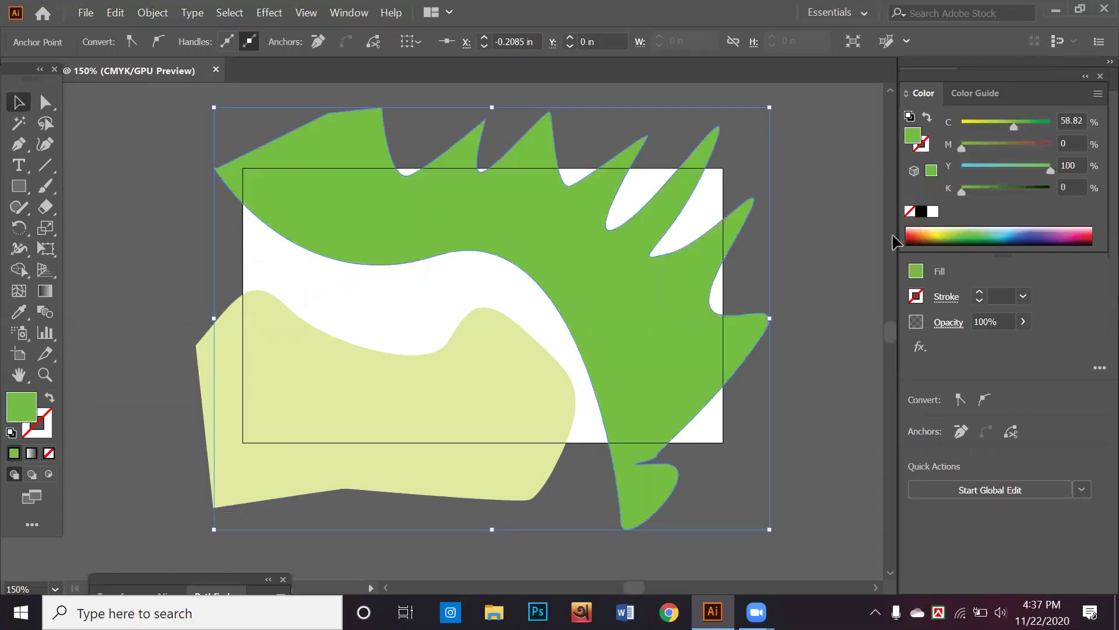
left_click_drag(655, 298, 637, 274)
left_click(834, 313)
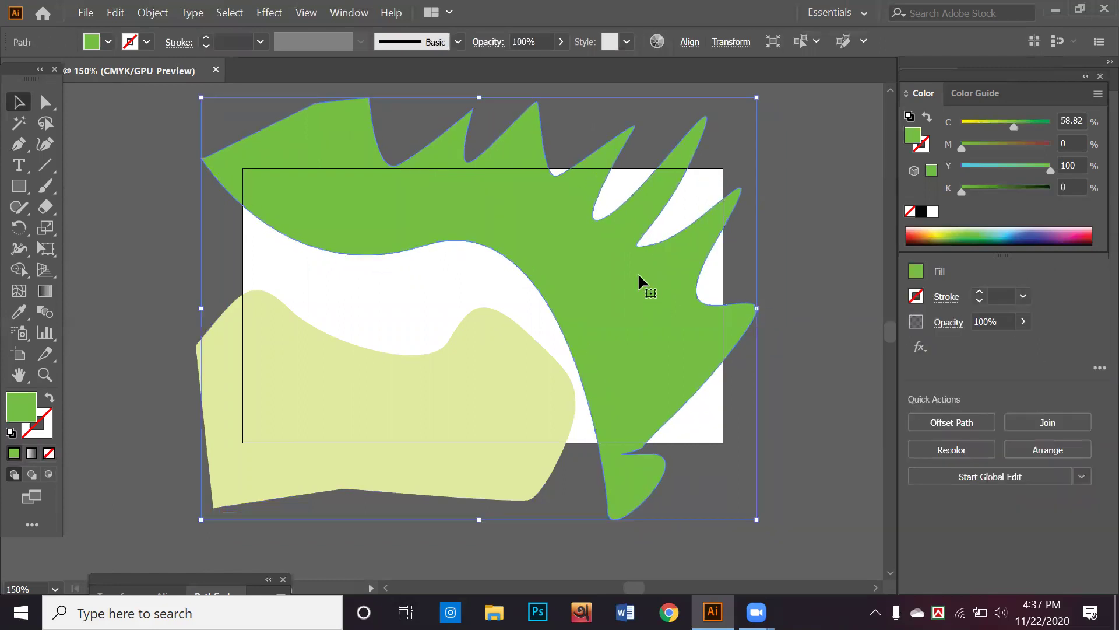
Delete the green shape and the pale-yellow shape
key("Delete")
left_click(491, 421)
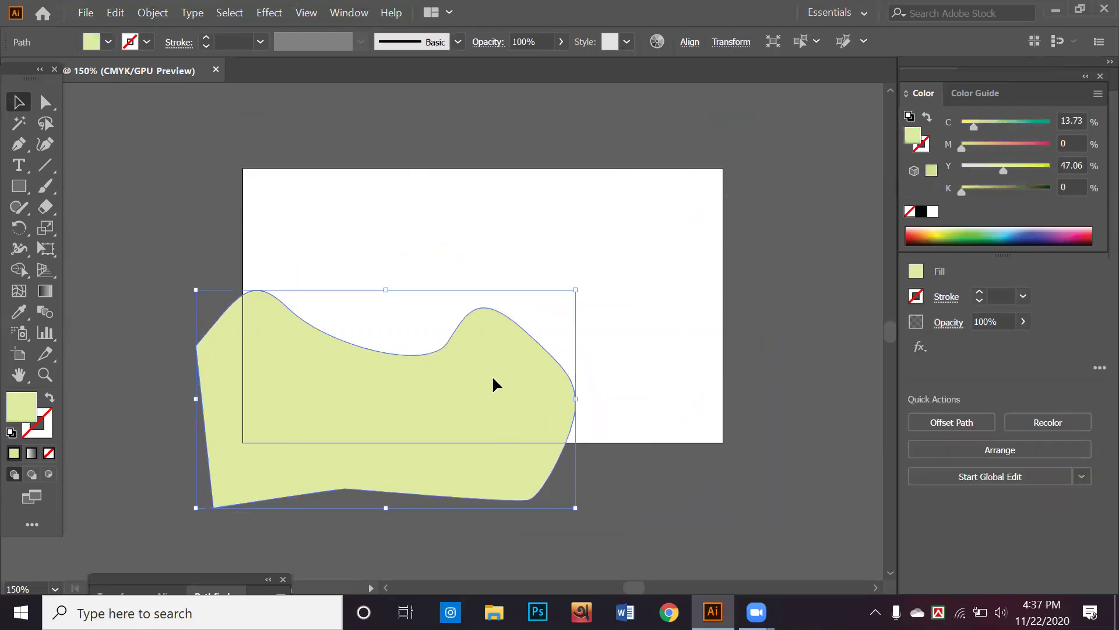
key("Delete")
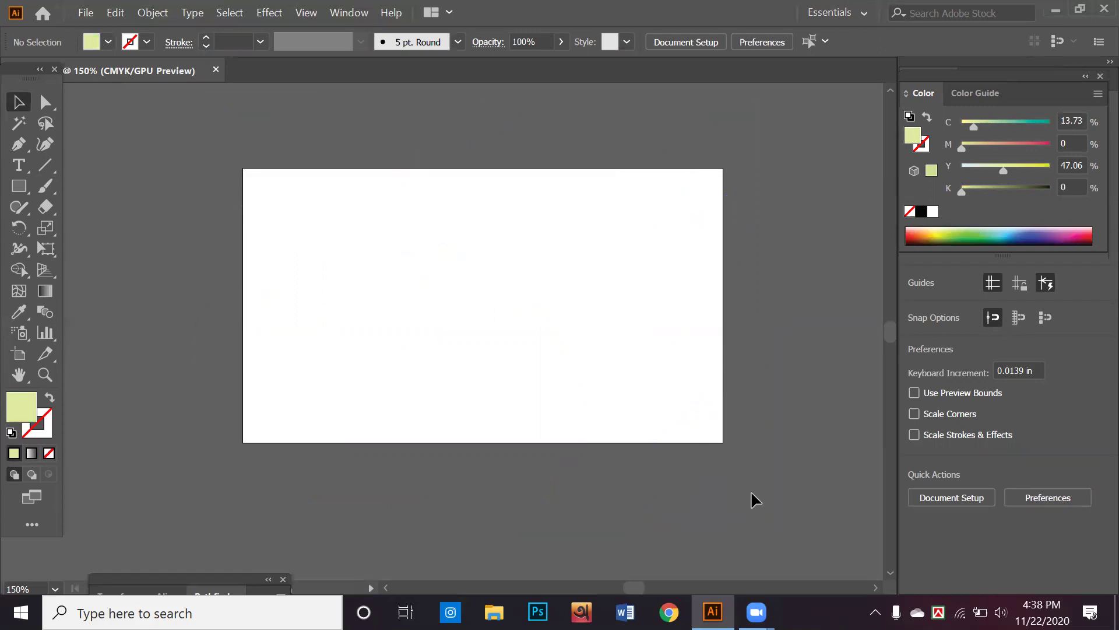
Add a lowercase 'a' text object on the canvas
scroll(654, 464, "down", 2)
scroll(554, 487, "down", 3)
left_click(18, 165)
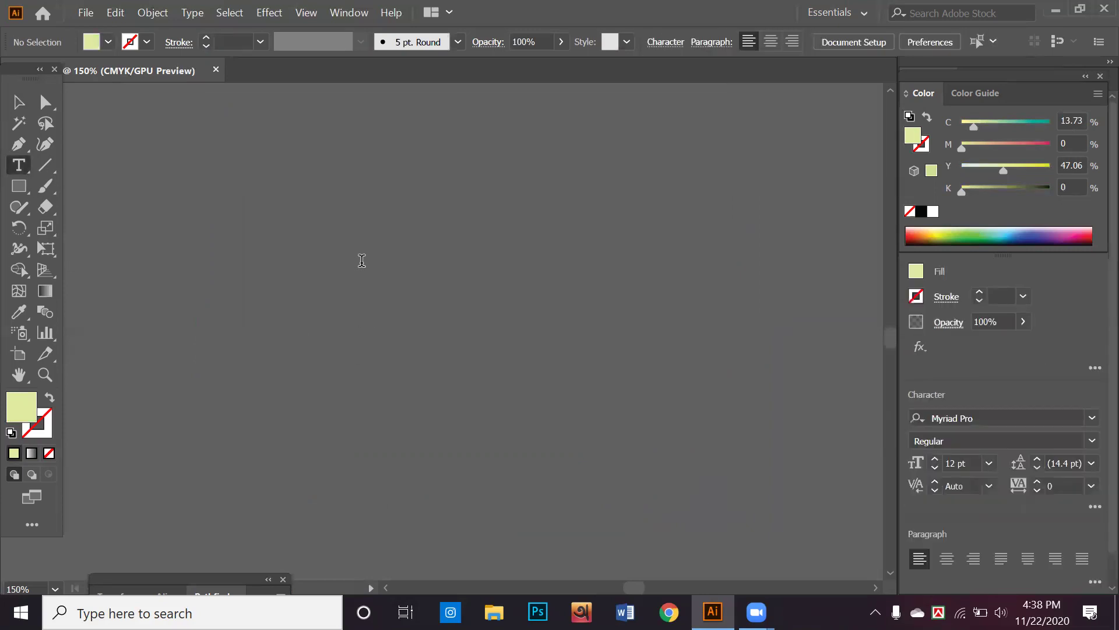
left_click(361, 261)
type("a")
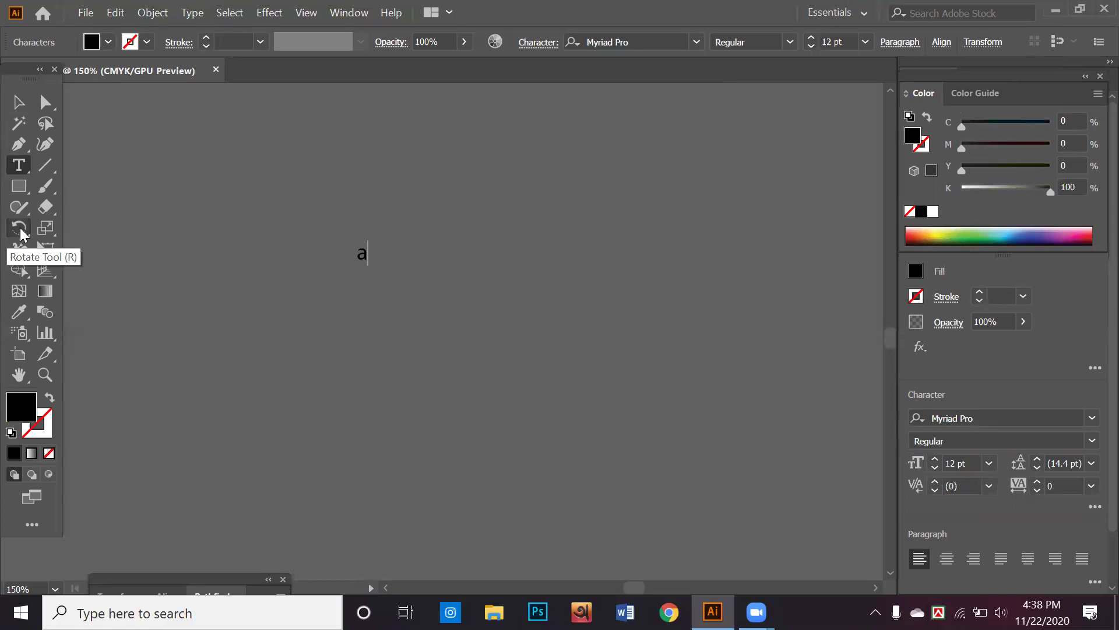
Scale the black Myriad Pro 'a' up to roughly 145 pt
left_click(18, 102)
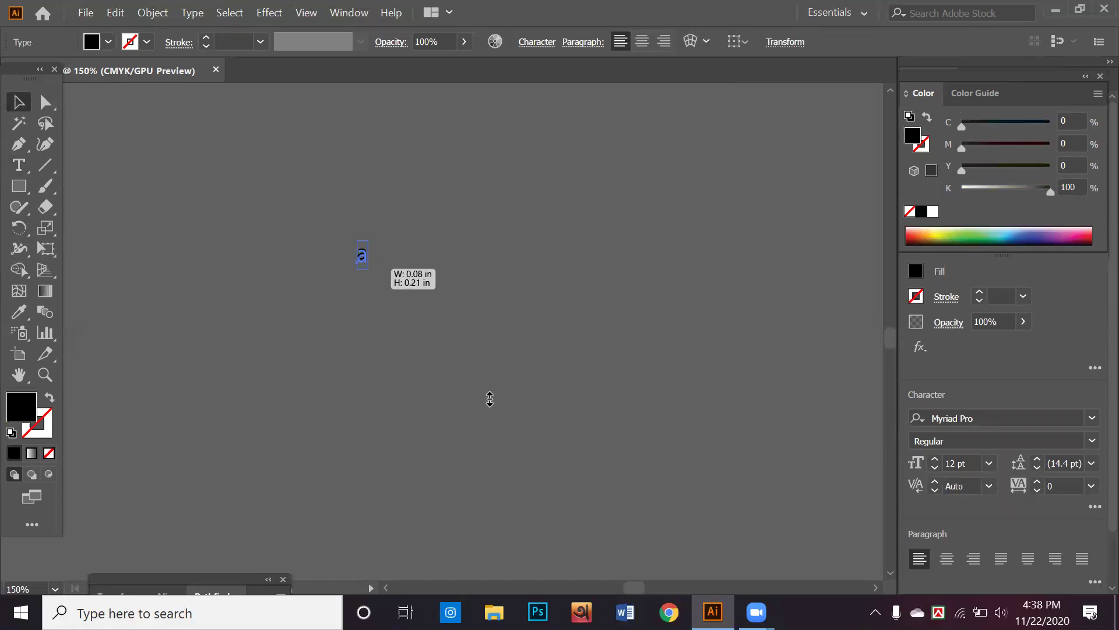
left_click_drag(367, 269, 503, 406)
key("ctrl+z")
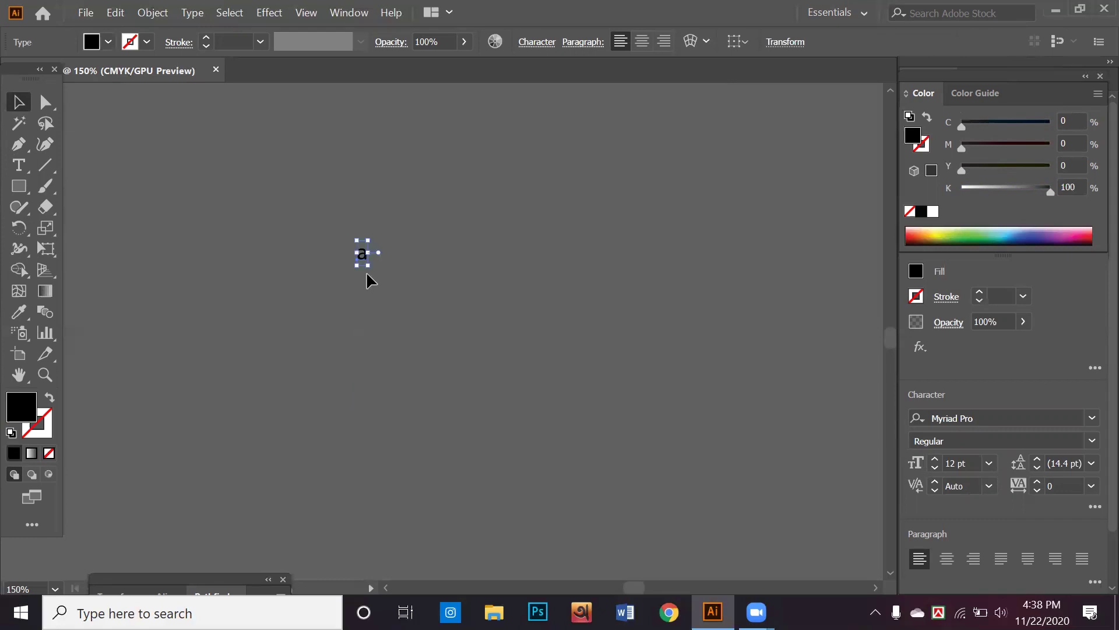
left_click_drag(368, 265, 491, 541)
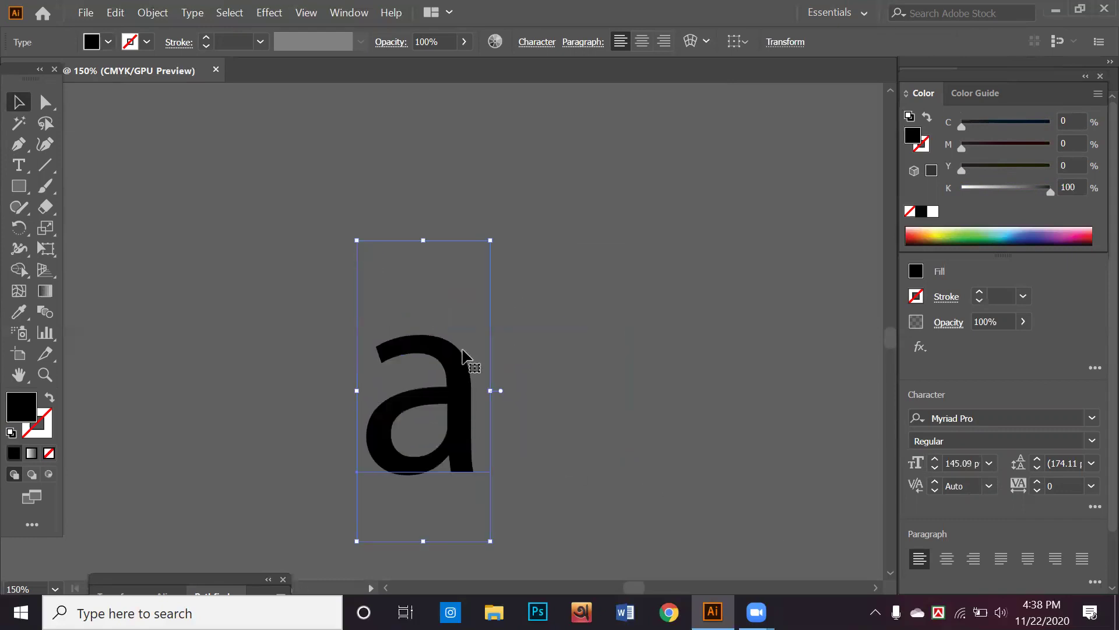
key("ctrl+z")
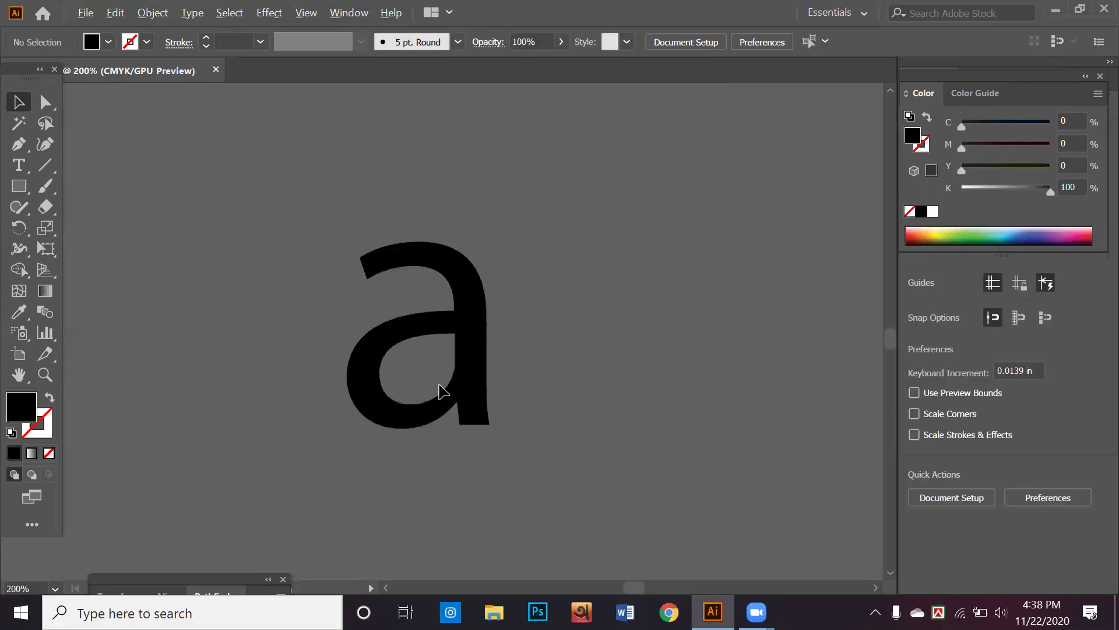
scroll(443, 389, "up", 5)
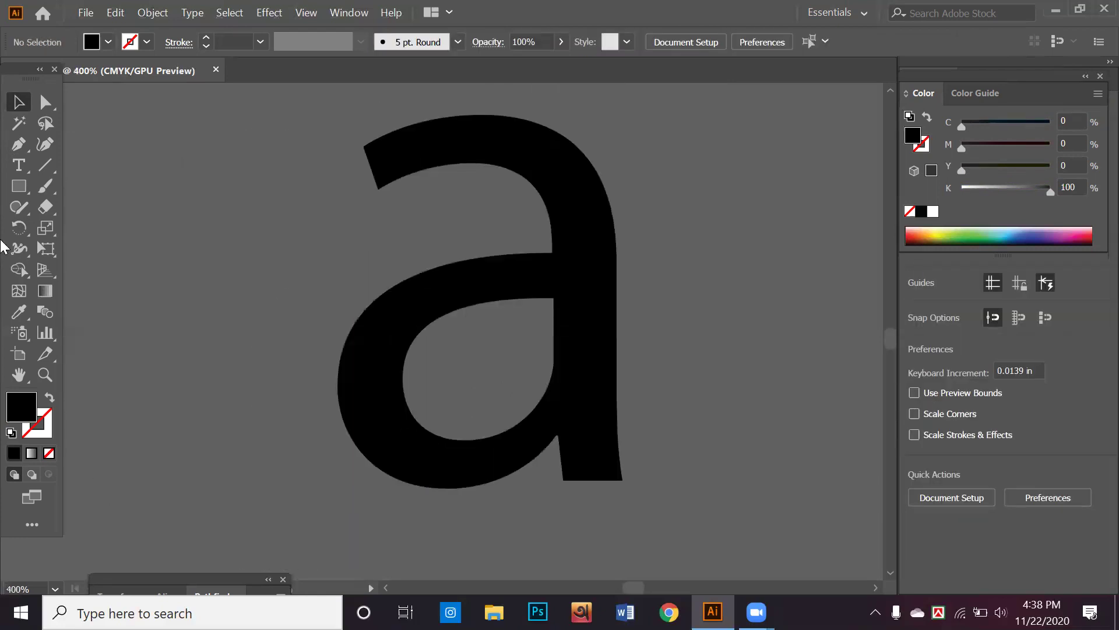
Set the Pen tool's fill to None and zoom in on the letter 'a'
left_click(19, 144)
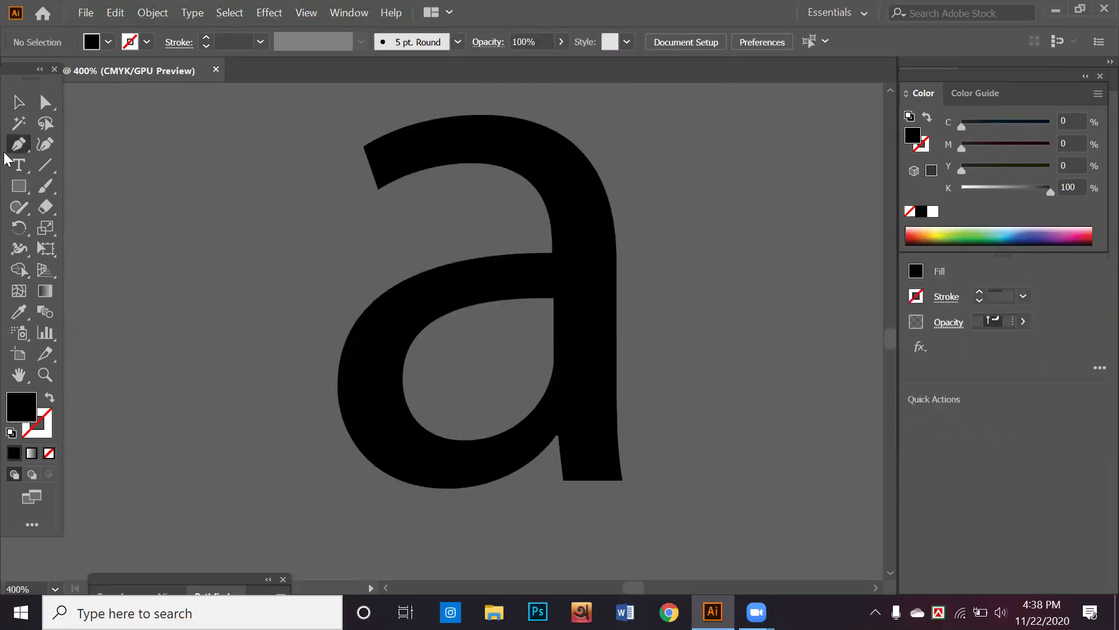
left_click(49, 453)
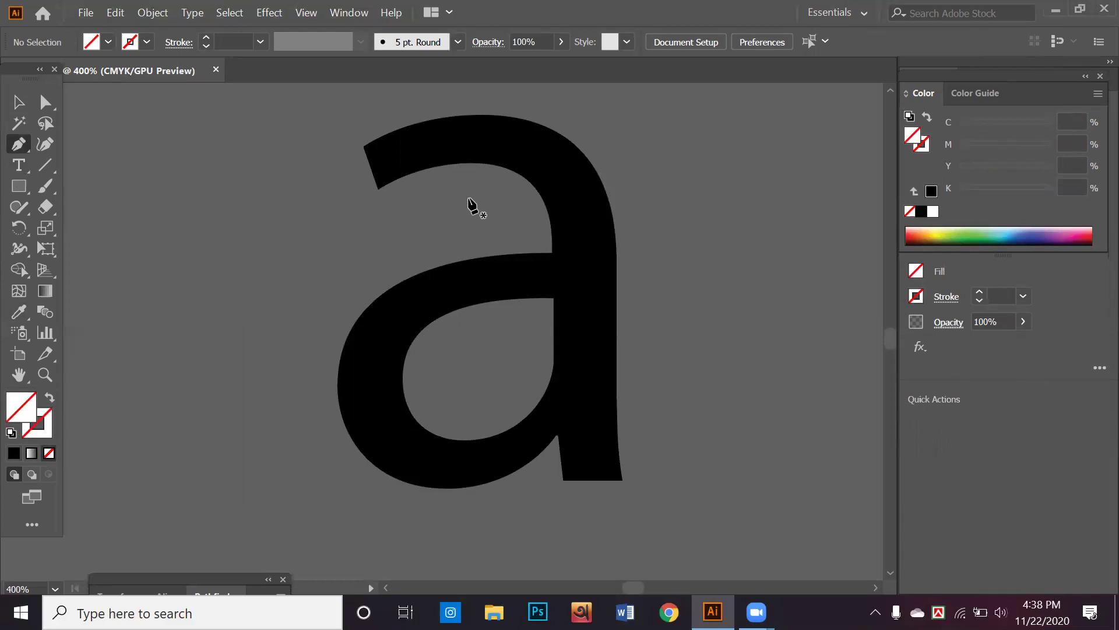
scroll(395, 100, "up", 1)
scroll(394, 100, "up", 1)
scroll(385, 210, "up", 2)
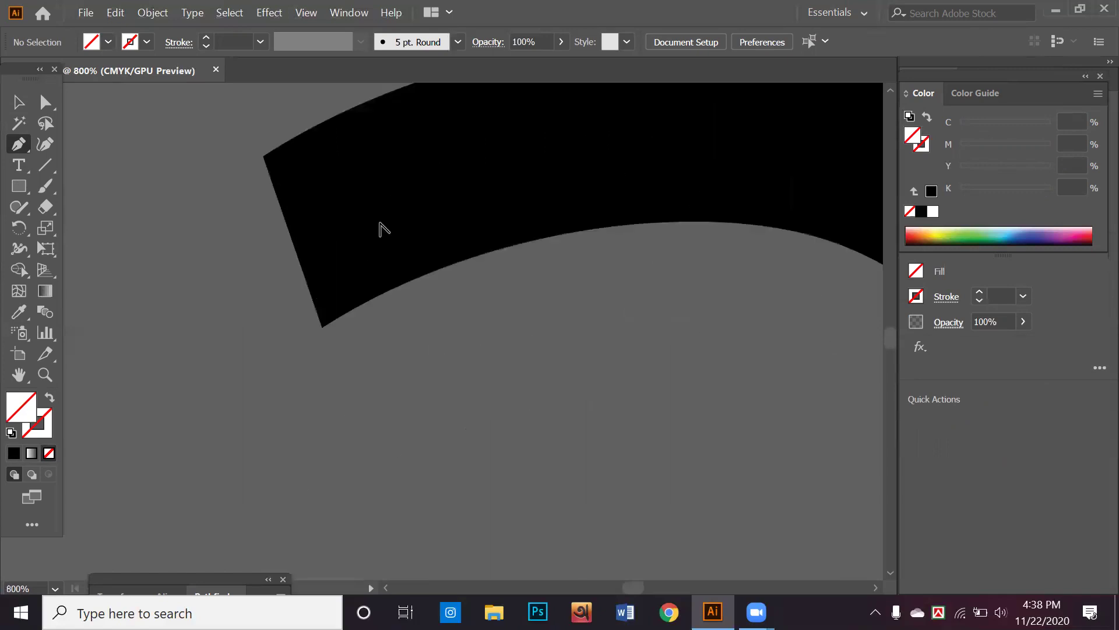
scroll(349, 292, "up", 2)
scroll(280, 402, "up", 1)
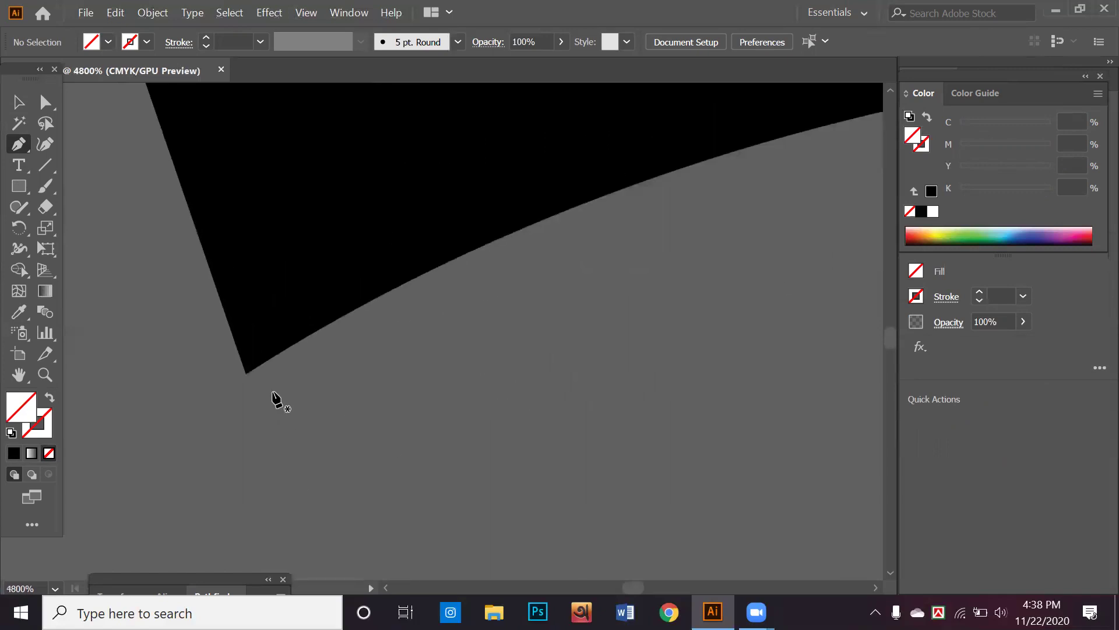
Place the first two anchors along the 'a' top terminal and drag out a direction handle
left_click(246, 373)
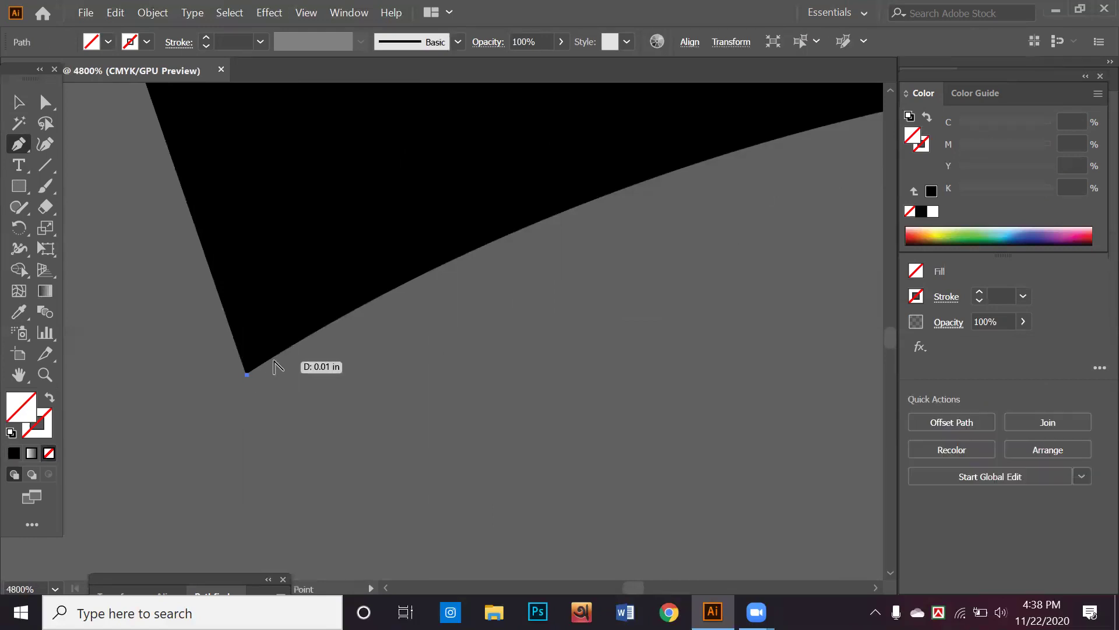
scroll(270, 362, "down", 3)
scroll(260, 352, "up", 2)
scroll(211, 297, "down", 1)
scroll(212, 297, "up", 3)
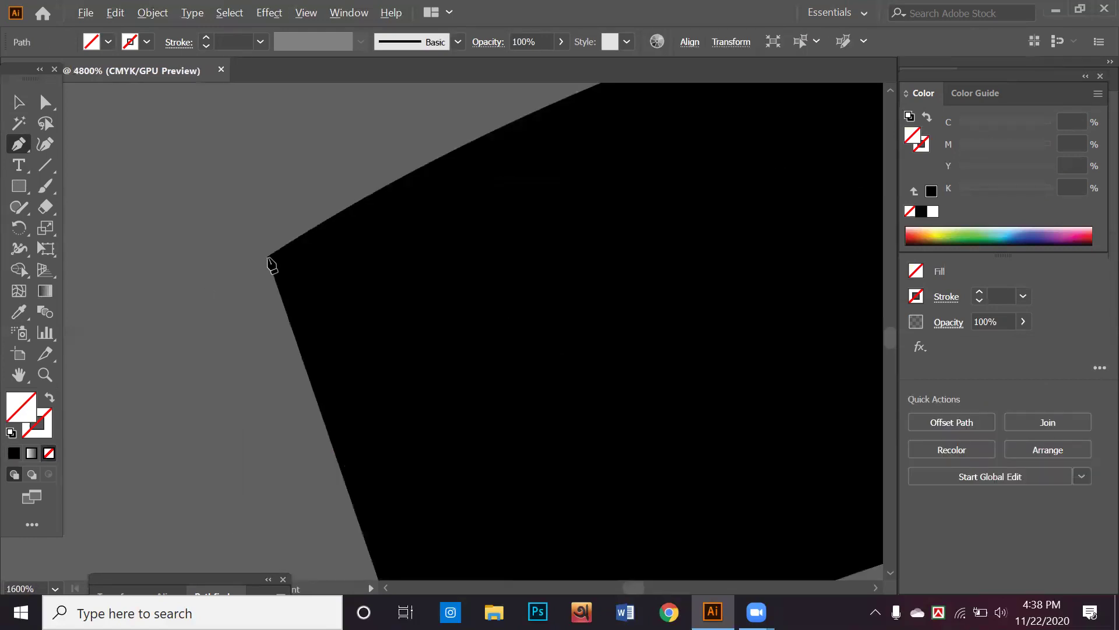
left_click(267, 257)
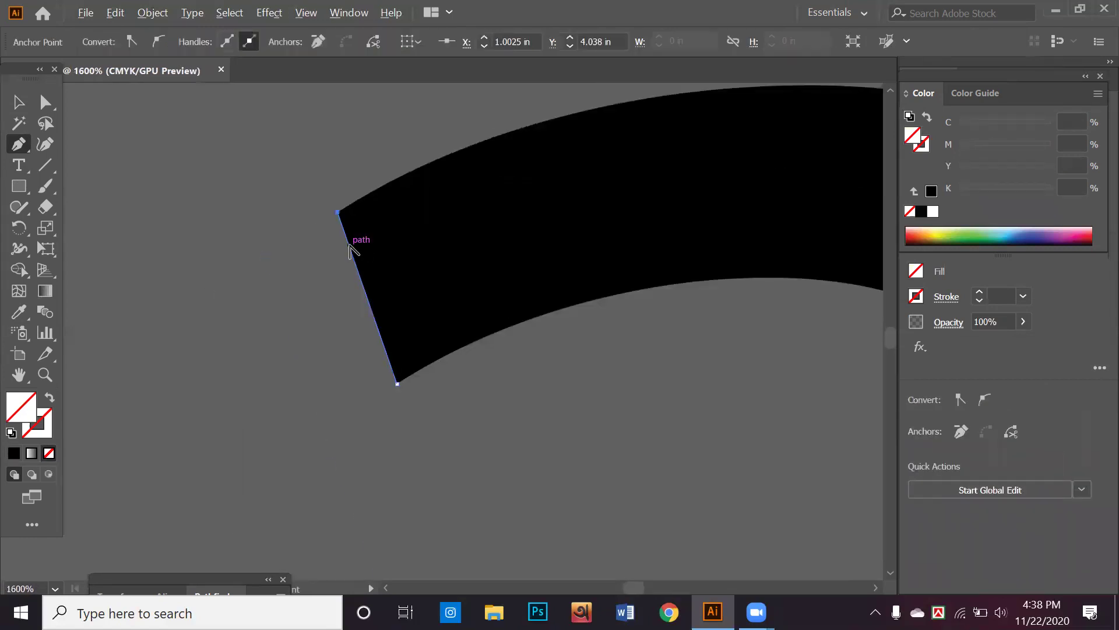
scroll(350, 243, "down", 2)
scroll(349, 244, "down", 2)
scroll(345, 247, "down", 1)
mouse_move(342, 246)
left_mouse_down()
mouse_move(410, 179)
mouse_move(500, 141)
mouse_move(299, 190)
mouse_move(325, 197)
left_mouse_up()
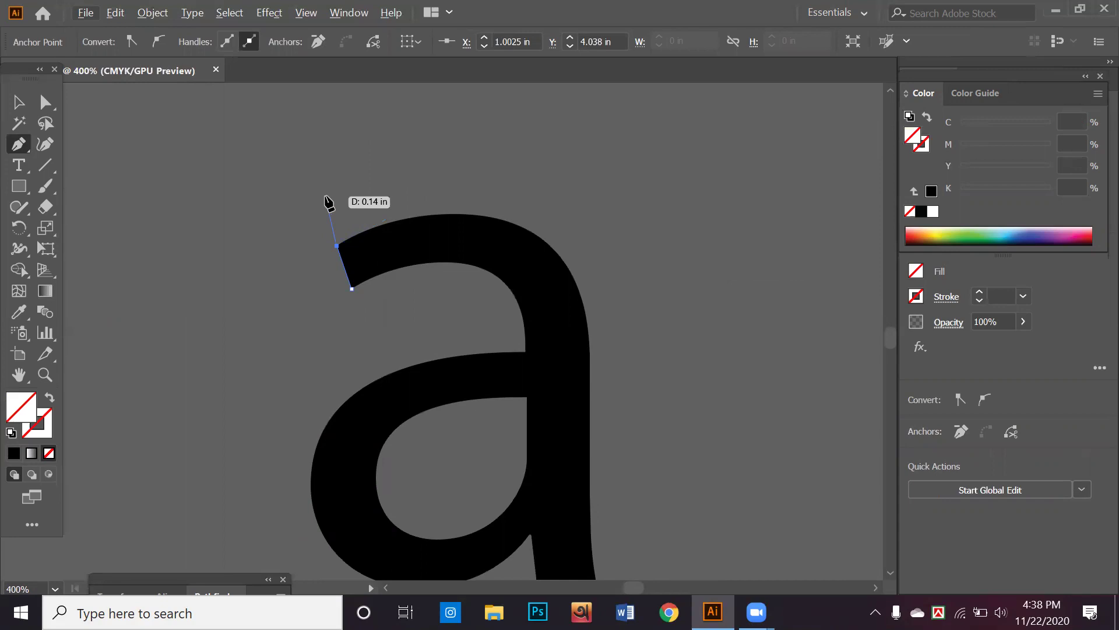
mouse_move(325, 197)
left_mouse_down()
mouse_move(314, 200)
mouse_move(379, 215)
mouse_move(390, 205)
mouse_move(358, 236)
mouse_move(344, 226)
left_mouse_up()
scroll(415, 196, "up", 1)
scroll(417, 195, "up", 1)
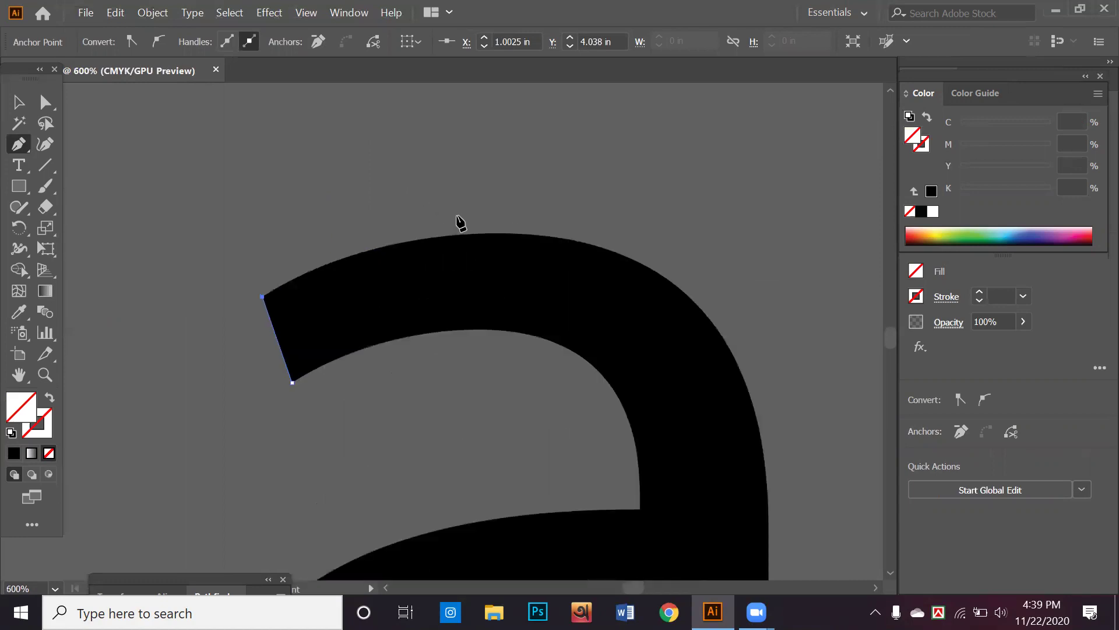
Place curved anchors over the arch of the 'a' and down its right stem
mouse_move(521, 221)
left_mouse_down()
mouse_move(508, 225)
mouse_move(533, 242)
mouse_move(575, 239)
mouse_move(543, 236)
mouse_move(634, 260)
mouse_move(722, 257)
left_mouse_up()
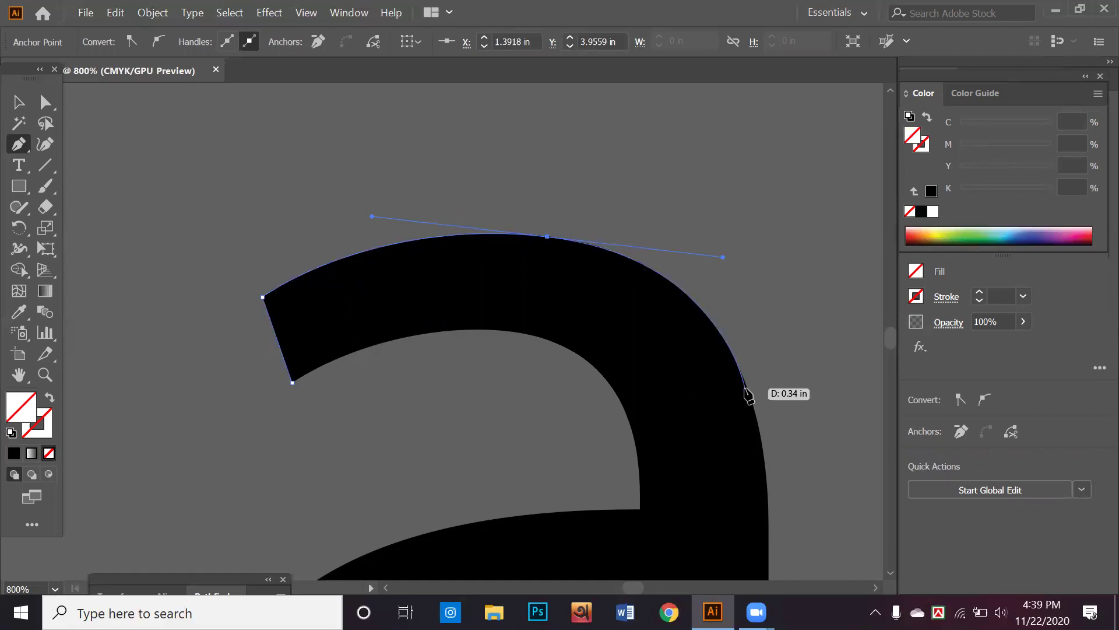
left_click_drag(744, 390, 545, 253)
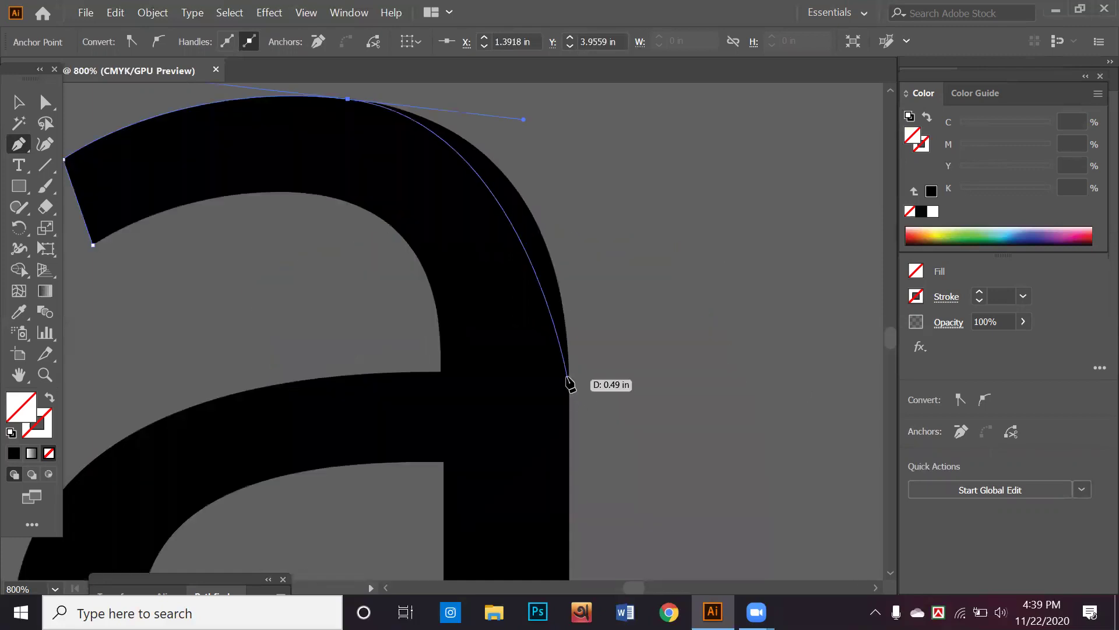
left_click_drag(570, 377, 570, 394)
left_click(573, 494)
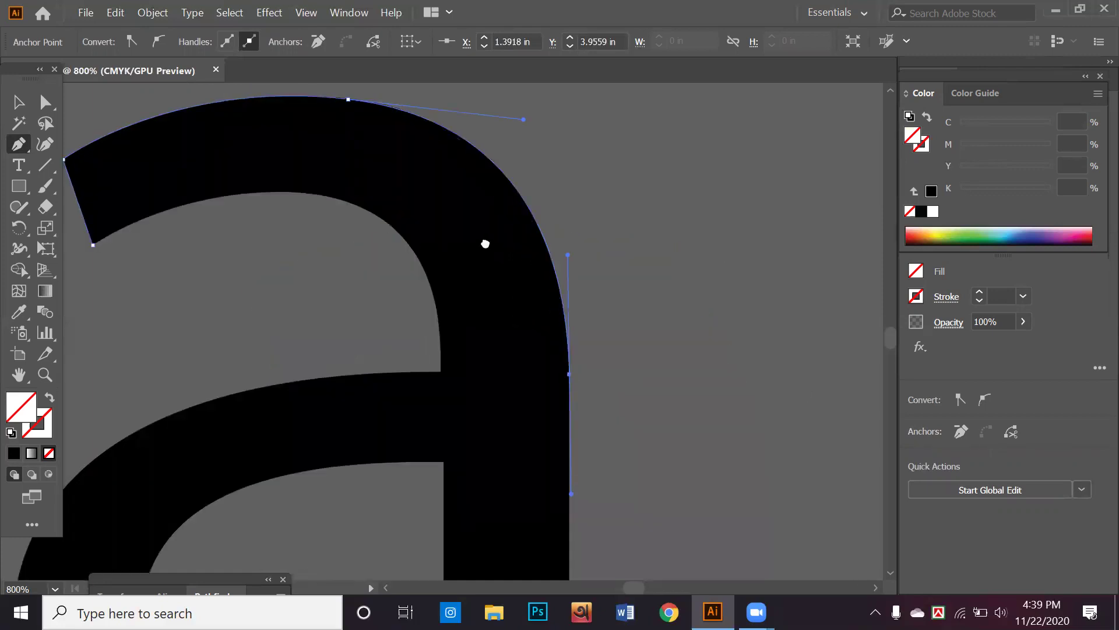
Add a curved anchor at the stem's bottom corner and adjust its curve
scroll(484, 242, "down", 5)
left_click_drag(476, 457, 488, 308)
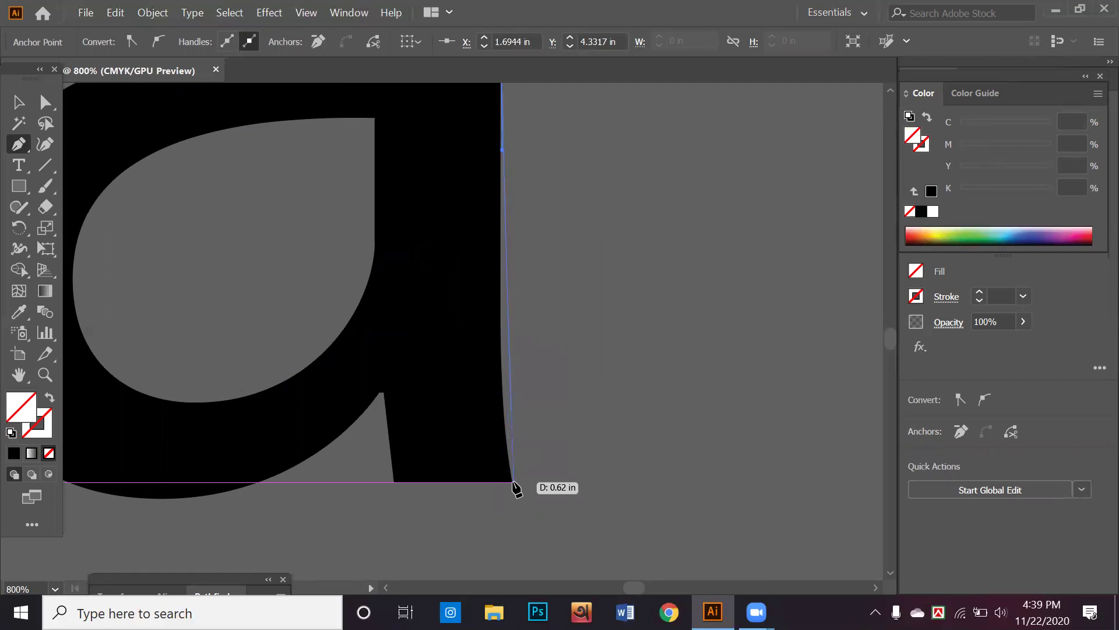
left_click_drag(513, 482, 543, 526)
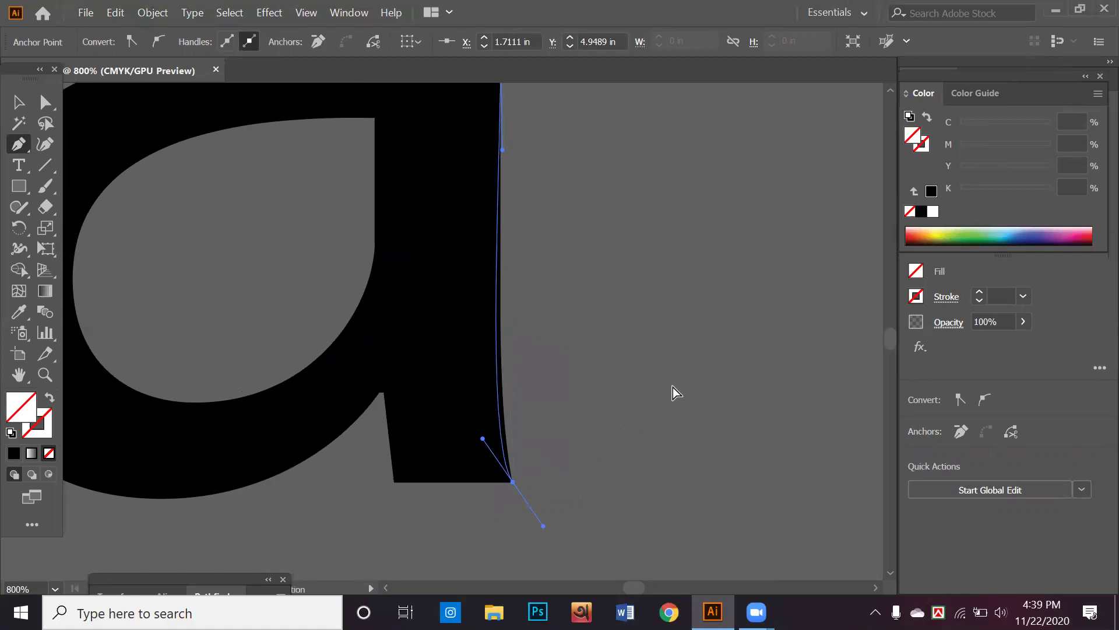
left_click(484, 414, "ctrl")
left_click(512, 481)
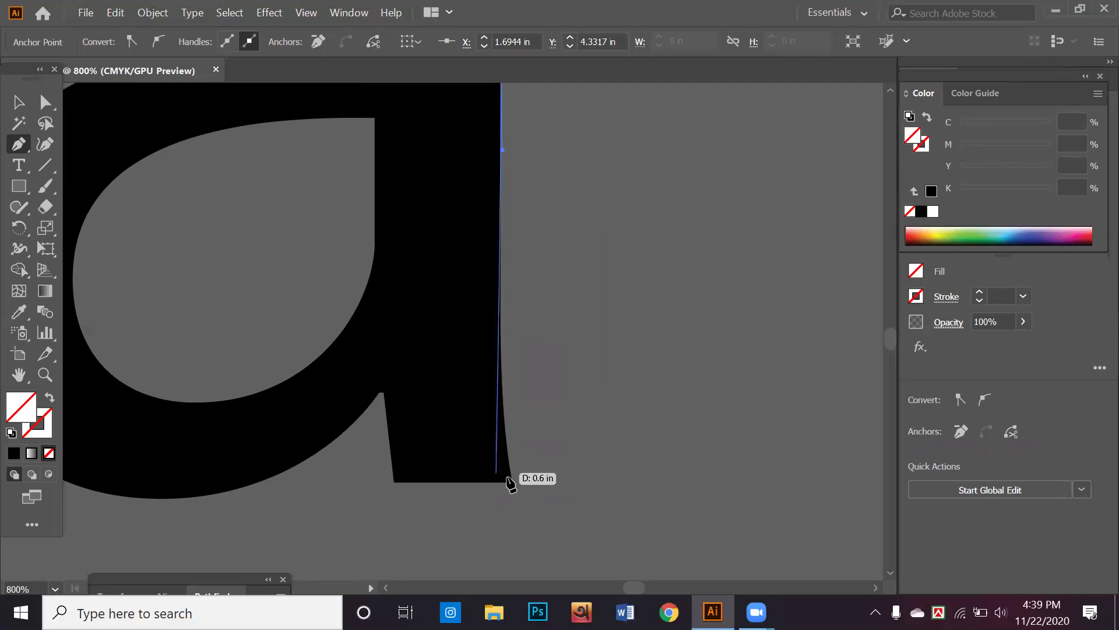
left_click_drag(513, 482, 176, 271)
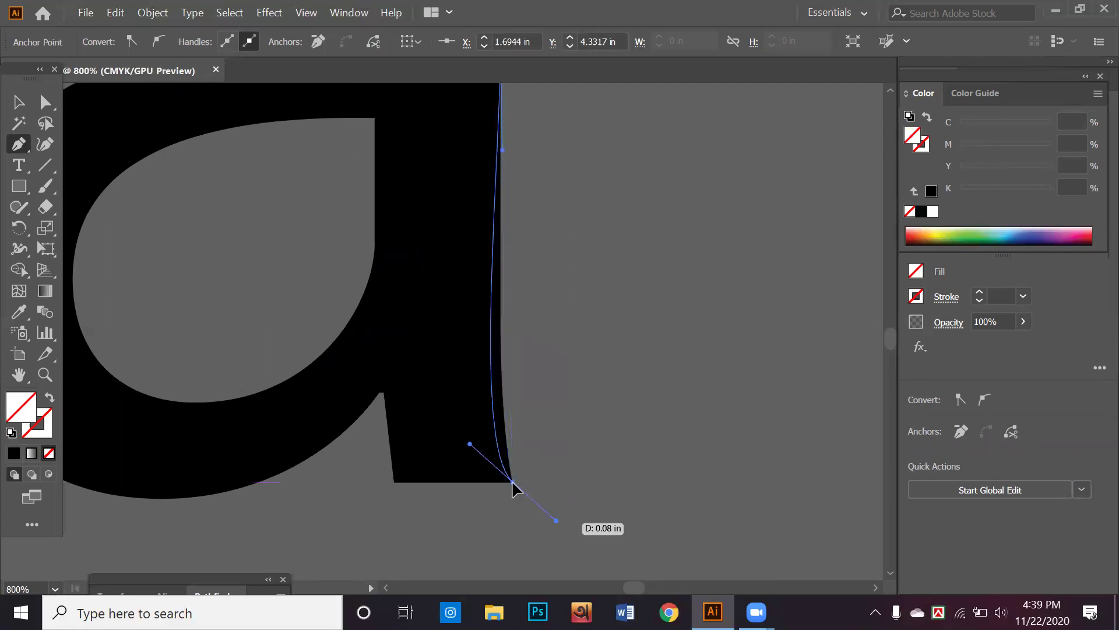
key("a")
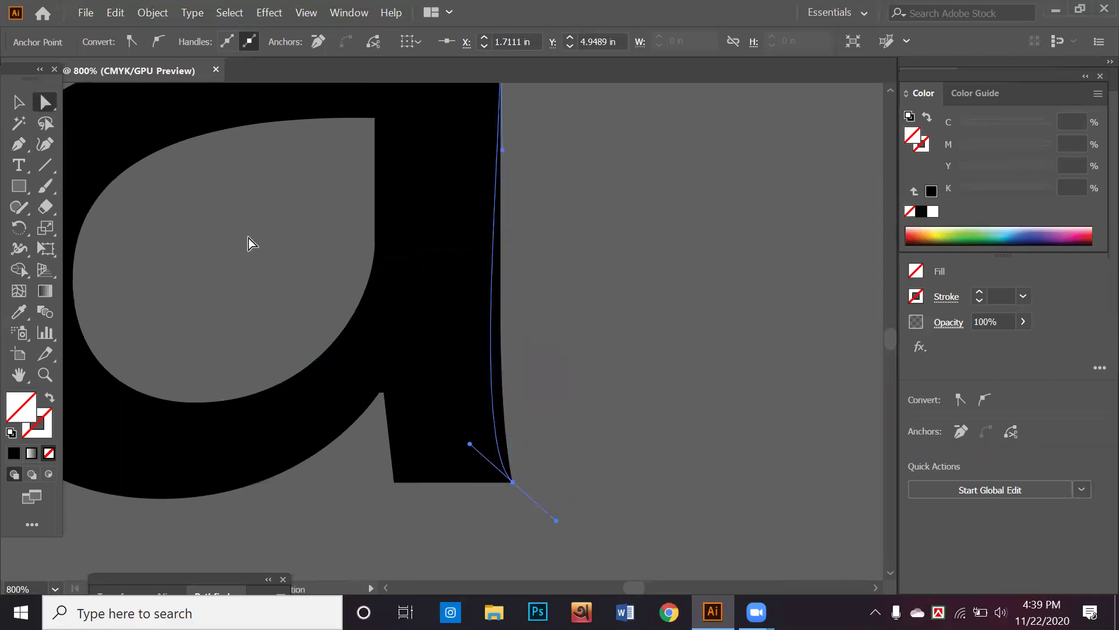
Reshape the curves at the stem's bottom anchor by adjusting its handles
mouse_move(469, 445)
left_mouse_down()
mouse_move(489, 319)
mouse_move(491, 348)
left_mouse_up()
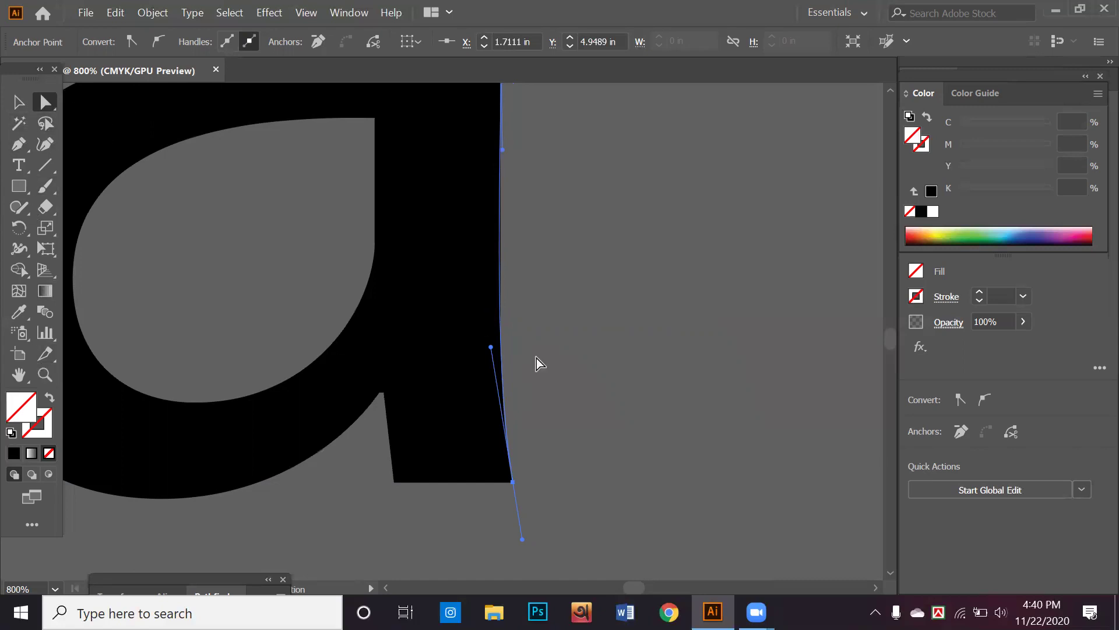
left_click(17, 144)
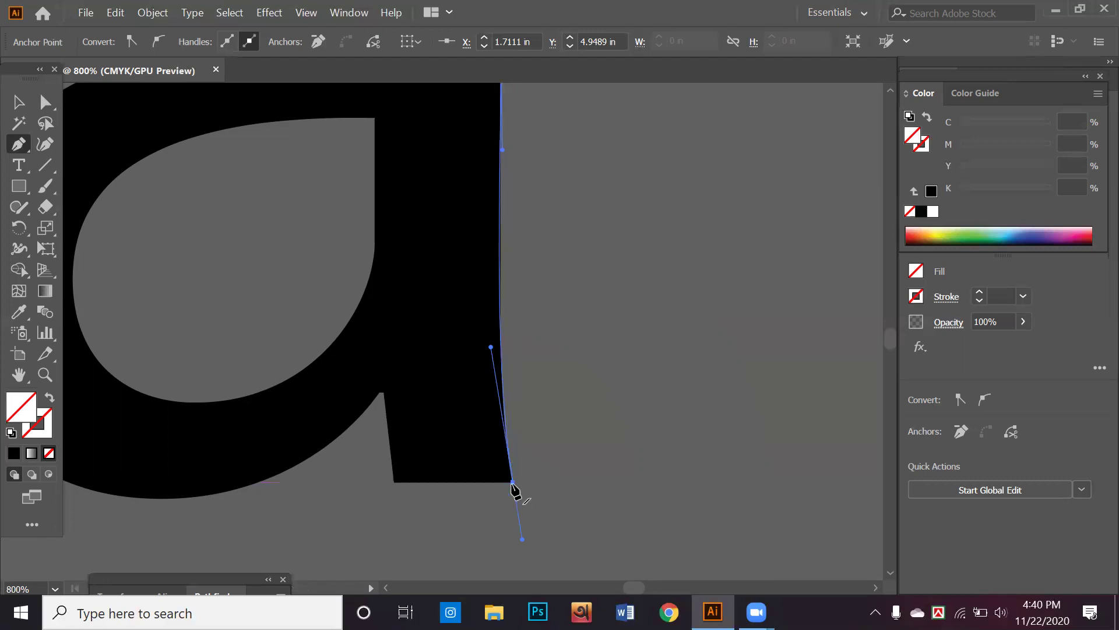
left_click_drag(529, 491, 472, 537)
left_click_drag(529, 492, 528, 497)
key("Escape")
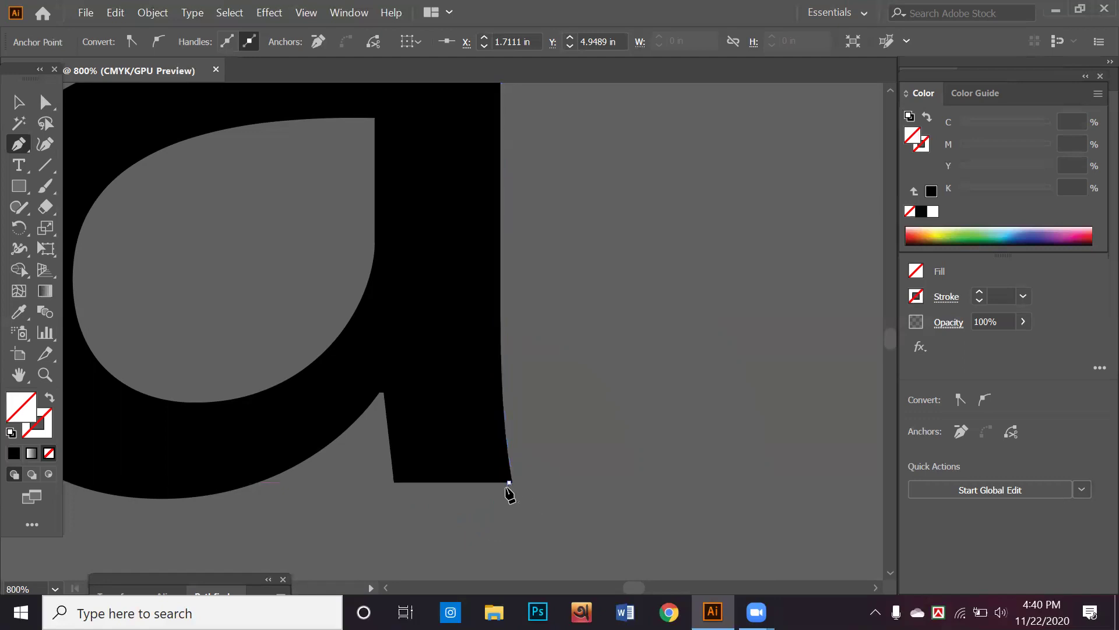
left_click(513, 482, "ctrl")
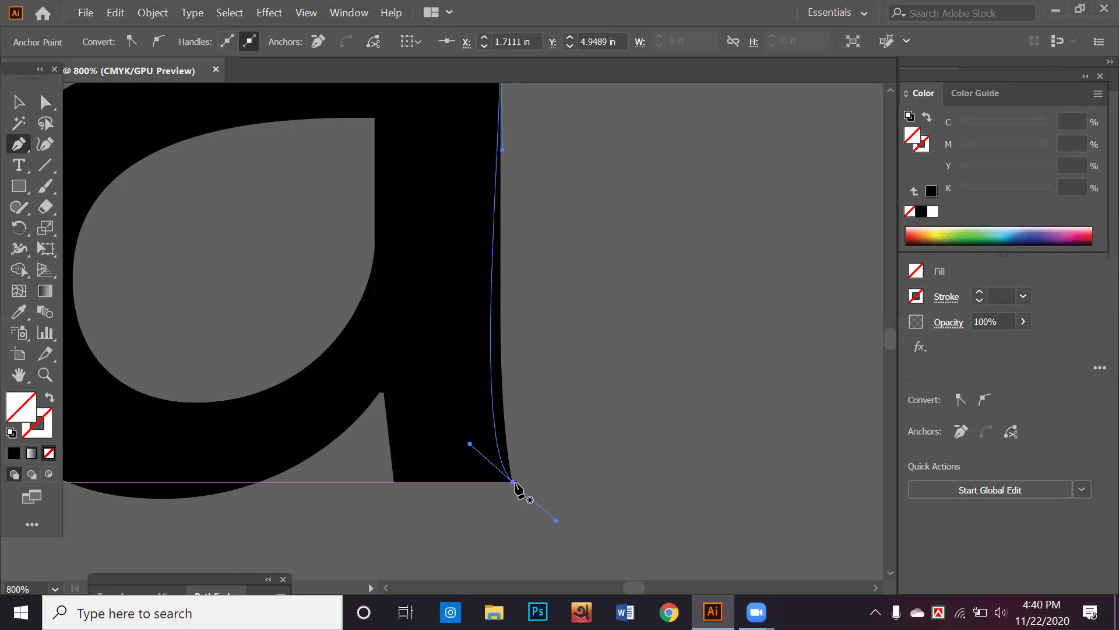
mouse_move(470, 444)
left_mouse_down()
mouse_move(492, 267)
mouse_move(491, 337)
left_mouse_up()
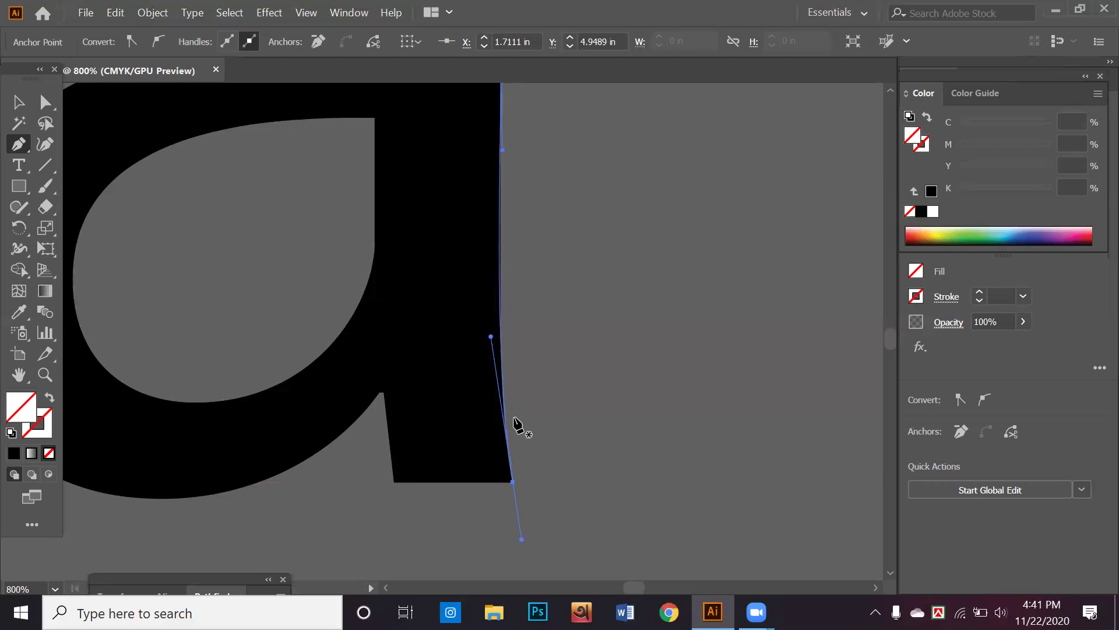
mouse_move(513, 481)
left_mouse_down()
mouse_move(363, 483)
mouse_move(372, 500)
mouse_move(465, 473)
mouse_move(457, 465)
mouse_move(396, 489)
left_mouse_up()
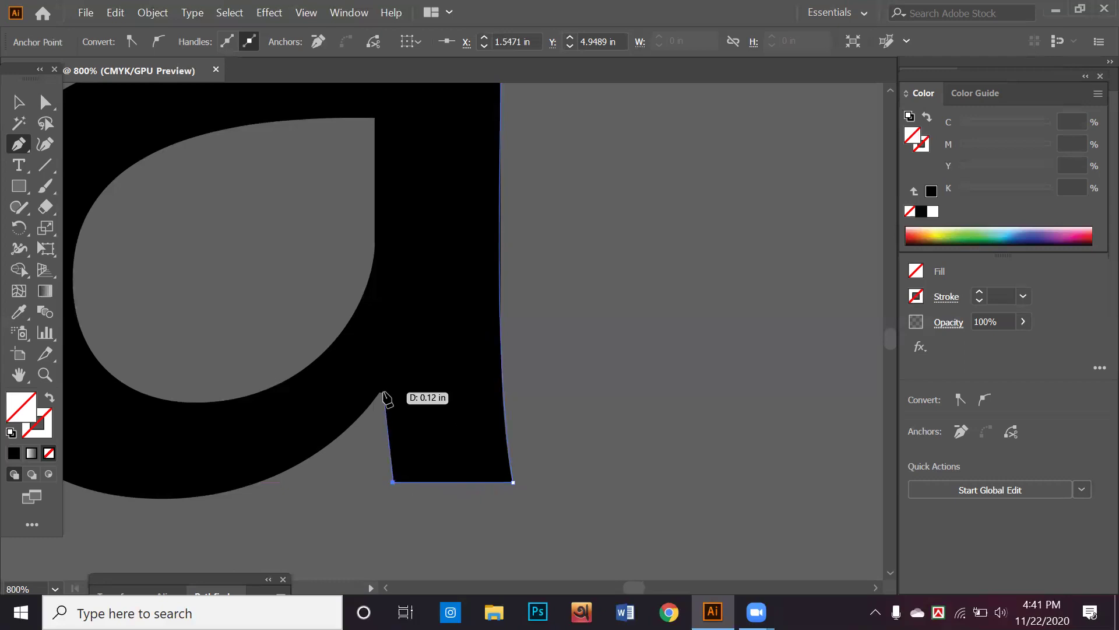
Add a corner at the stem notch and a smooth anchor beneath the bowl, breaking its handle
left_click(383, 392)
mouse_move(383, 392)
left_mouse_down()
mouse_move(260, 469)
mouse_move(379, 445)
mouse_move(156, 455)
left_mouse_up()
mouse_move(277, 457)
left_mouse_down()
mouse_move(532, 457)
mouse_move(397, 457)
mouse_move(518, 448)
mouse_move(517, 464)
mouse_move(488, 465)
mouse_move(509, 468)
left_mouse_up()
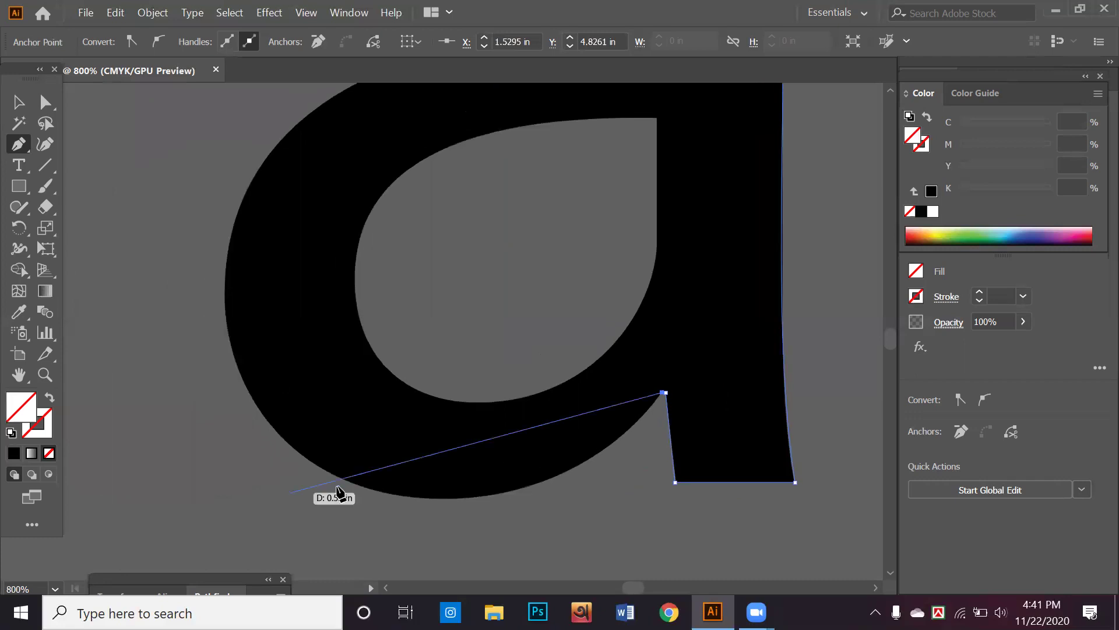
left_click_drag(376, 491, 173, 448)
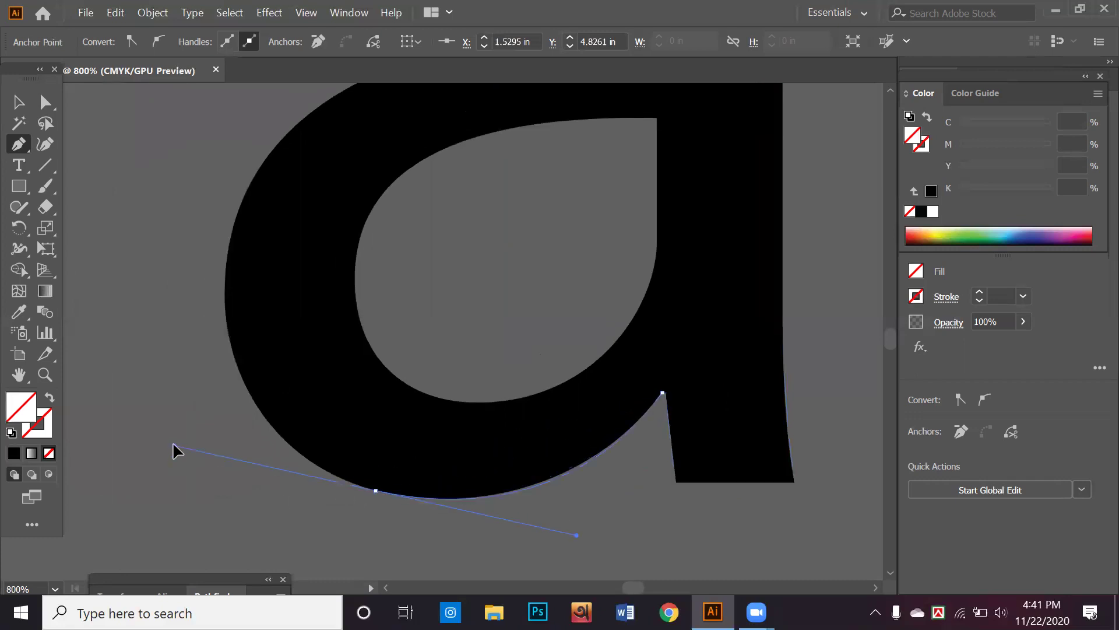
left_click_drag(176, 445, 181, 447)
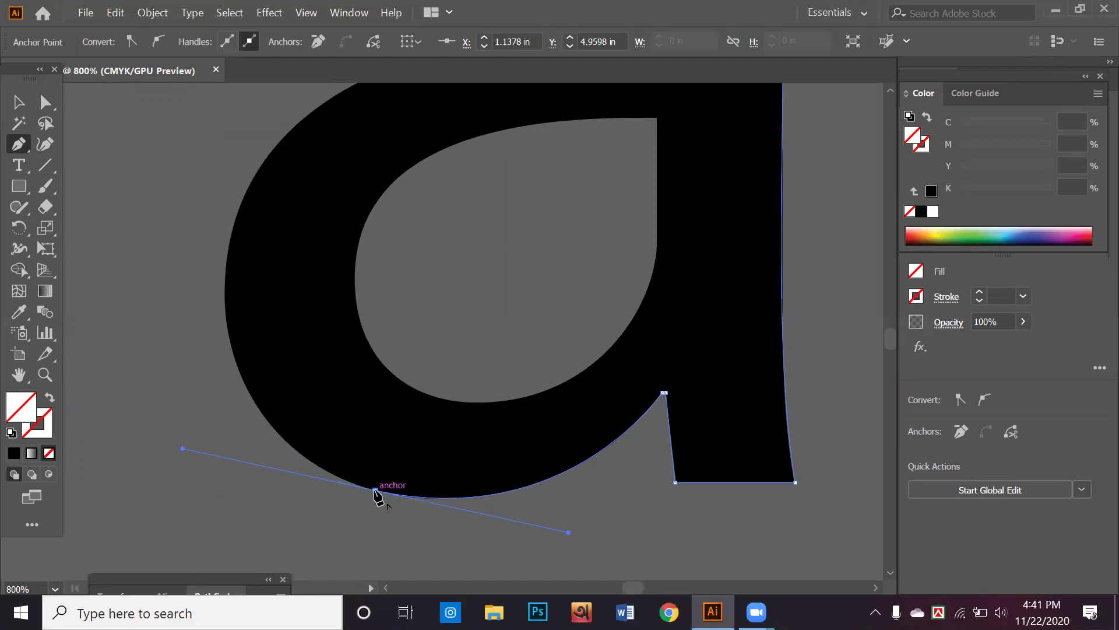
left_click_drag(374, 489, 375, 488)
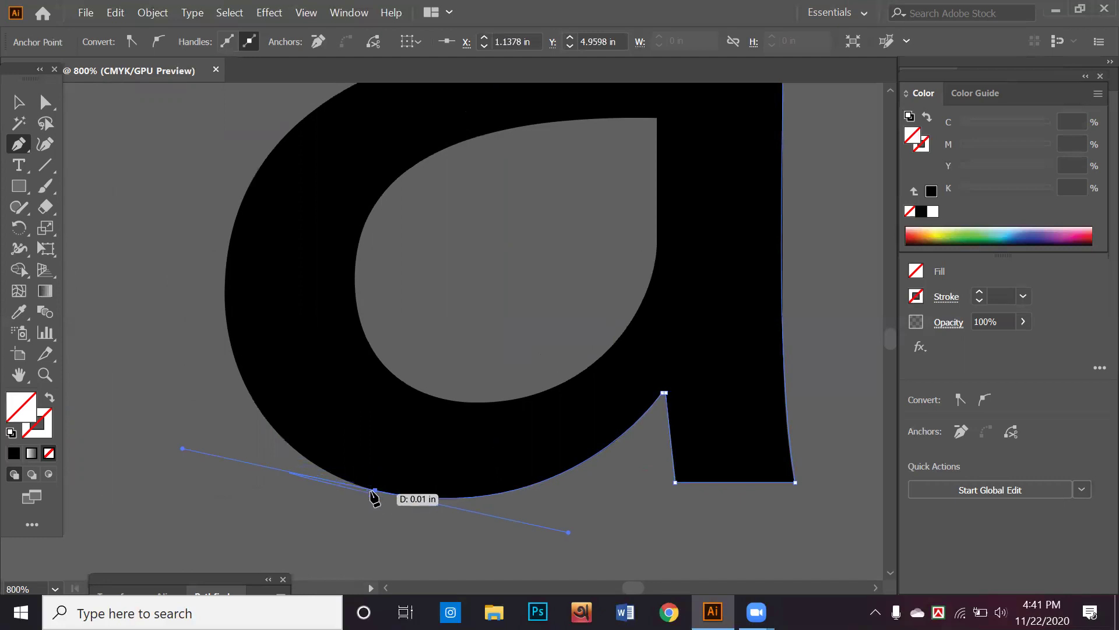
left_click_drag(375, 488, 378, 491)
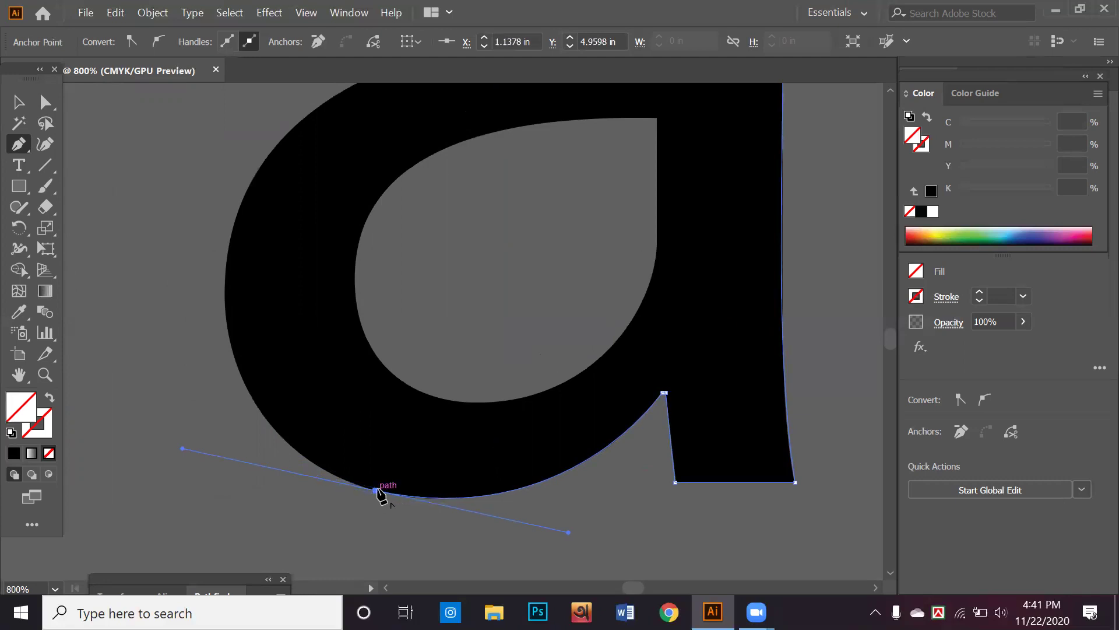
Zoom out to 300%, trace up the bowl's left side and inner curve, and close at the top terminal
scroll(275, 430, "up", 3)
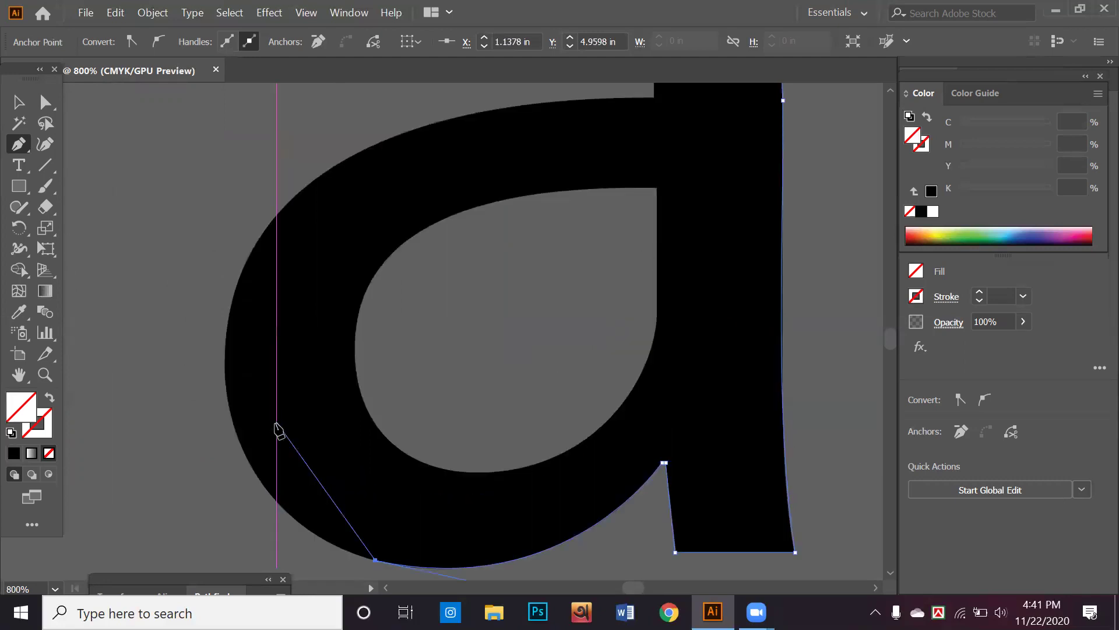
scroll(276, 431, "up", 1)
scroll(277, 431, "up", 3)
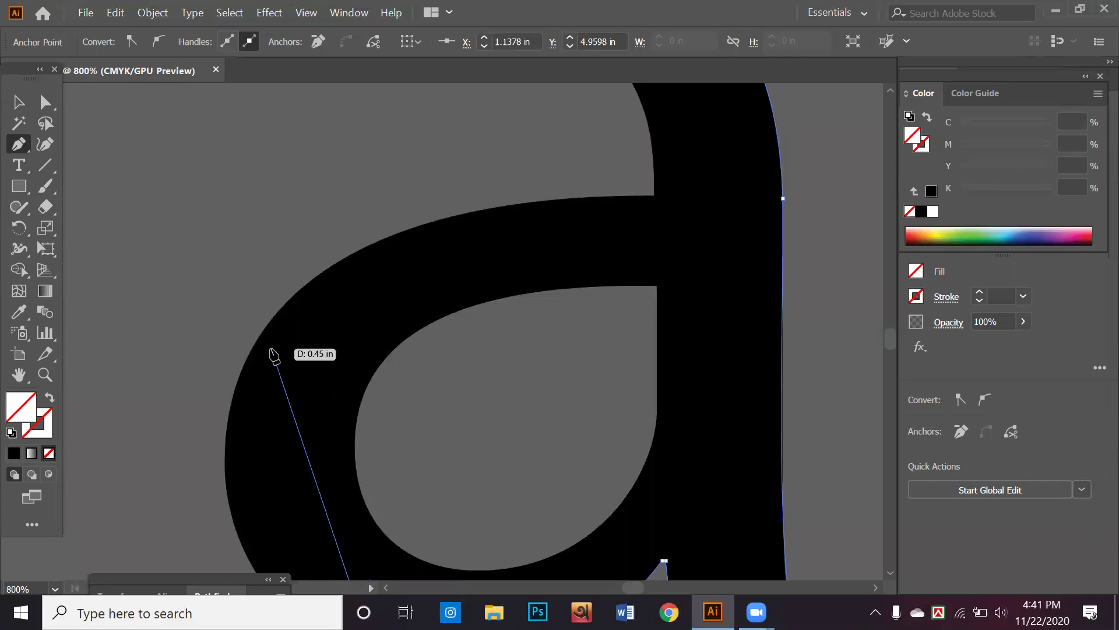
scroll(266, 408, "down", 1, "alt")
scroll(256, 407, "down", 2, "alt")
mouse_move(255, 407)
left_mouse_down()
mouse_move(277, 385)
mouse_move(287, 307)
left_mouse_up()
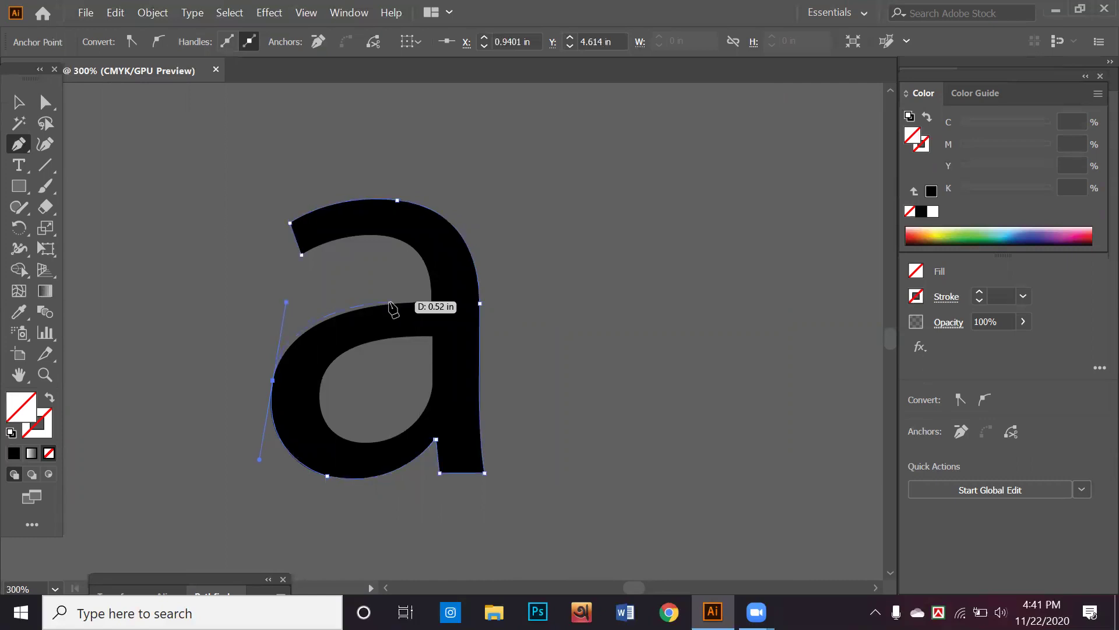
left_click_drag(431, 303, 447, 302)
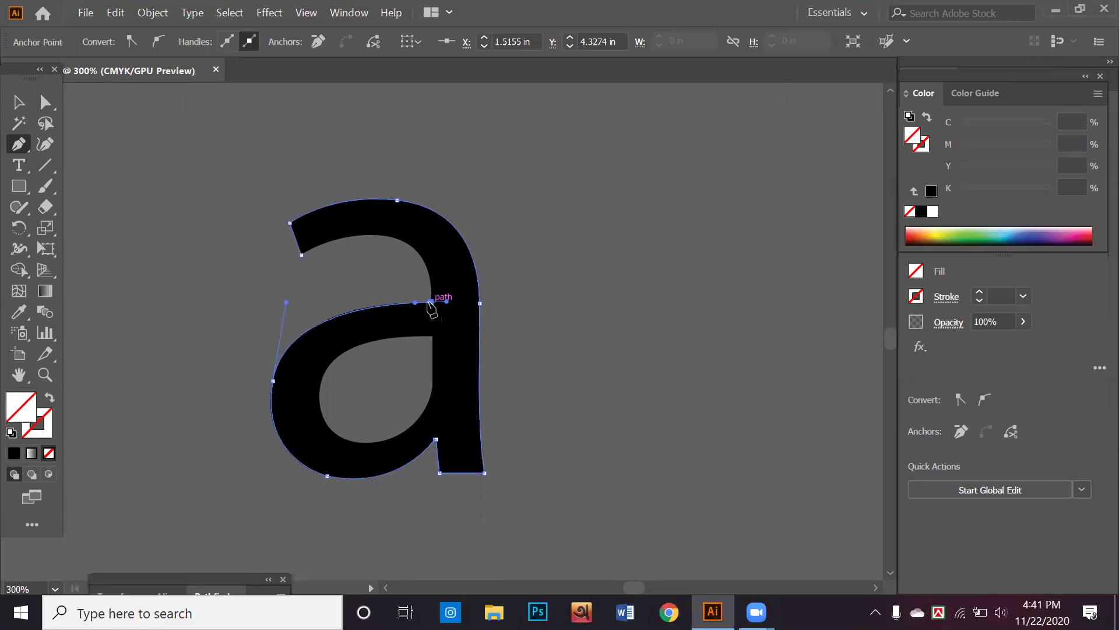
mouse_move(431, 302)
left_mouse_down()
mouse_move(378, 235)
mouse_move(320, 236)
left_mouse_up()
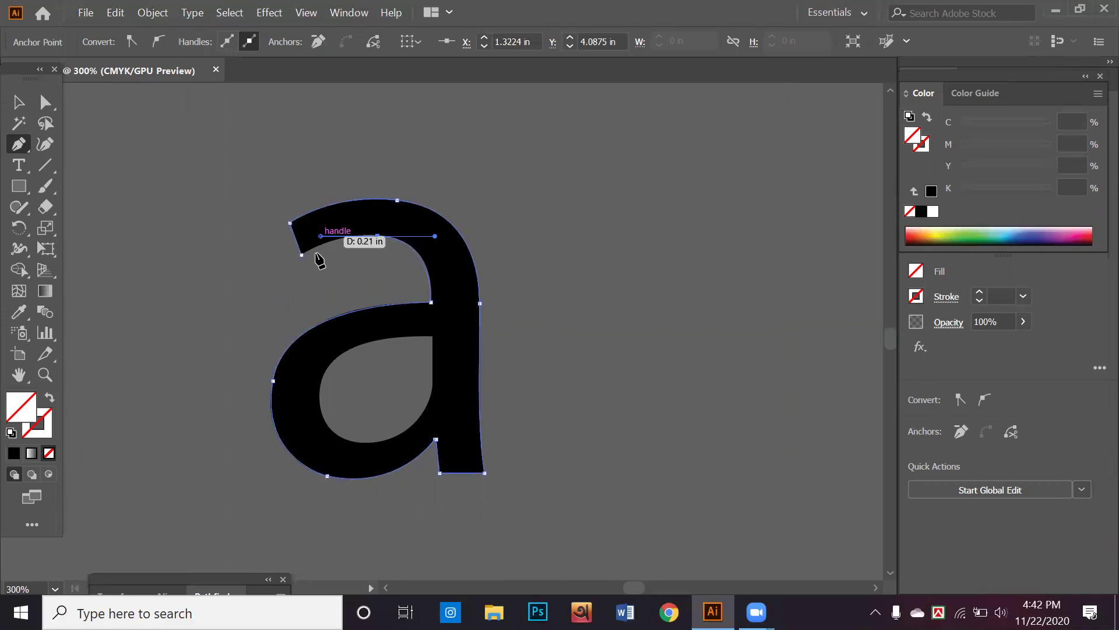
left_click(300, 255)
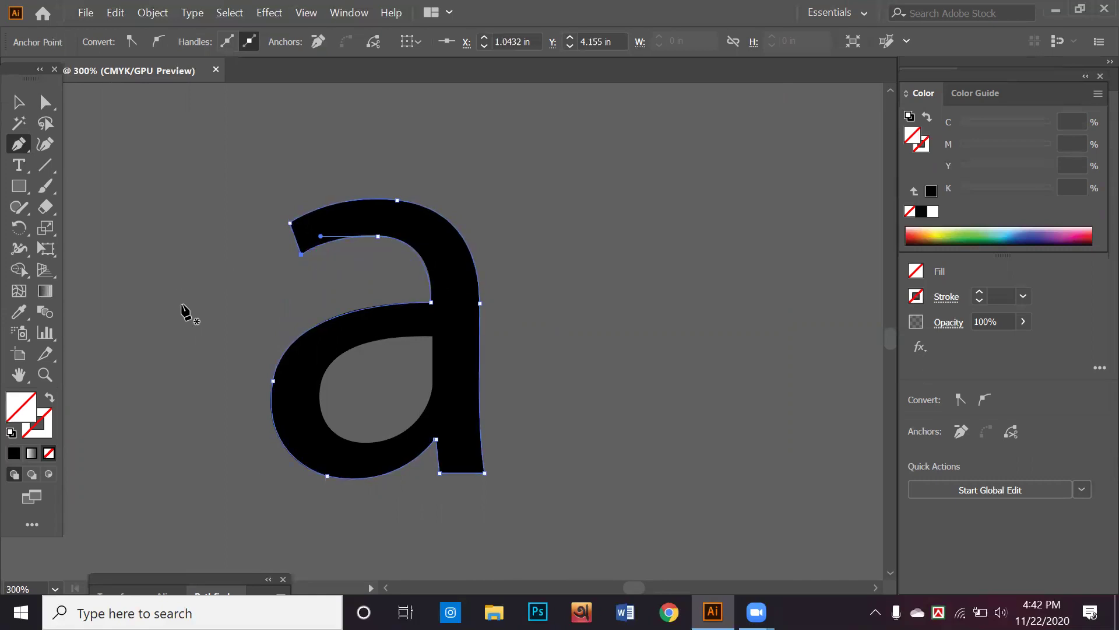
Fill the traced 'a' outline with green from the Color panel spectrum
left_click(966, 232)
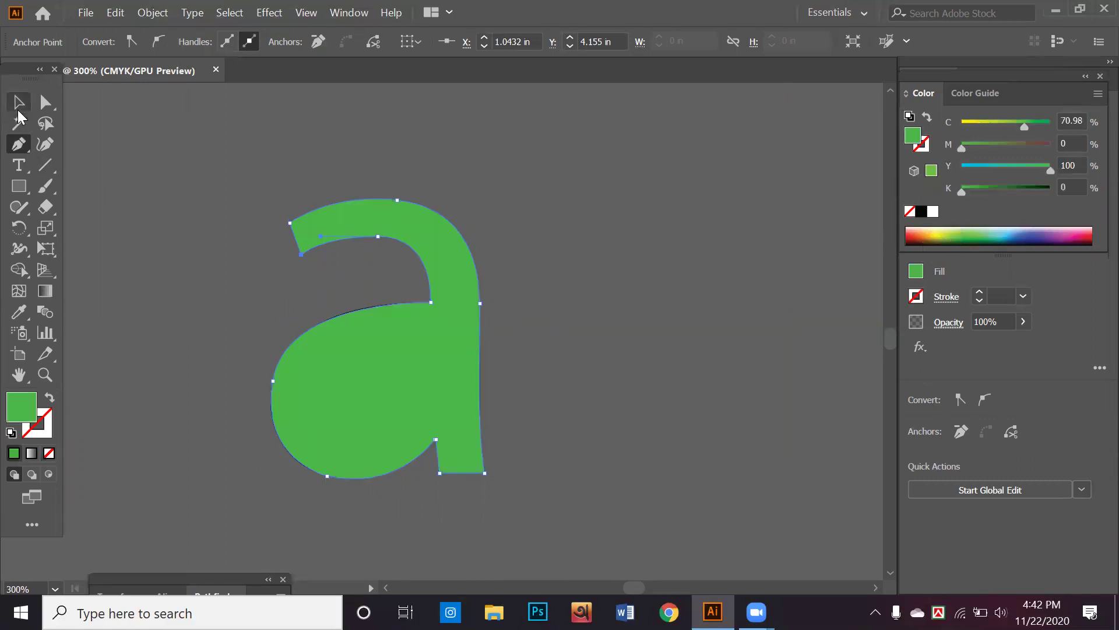
left_click(19, 111)
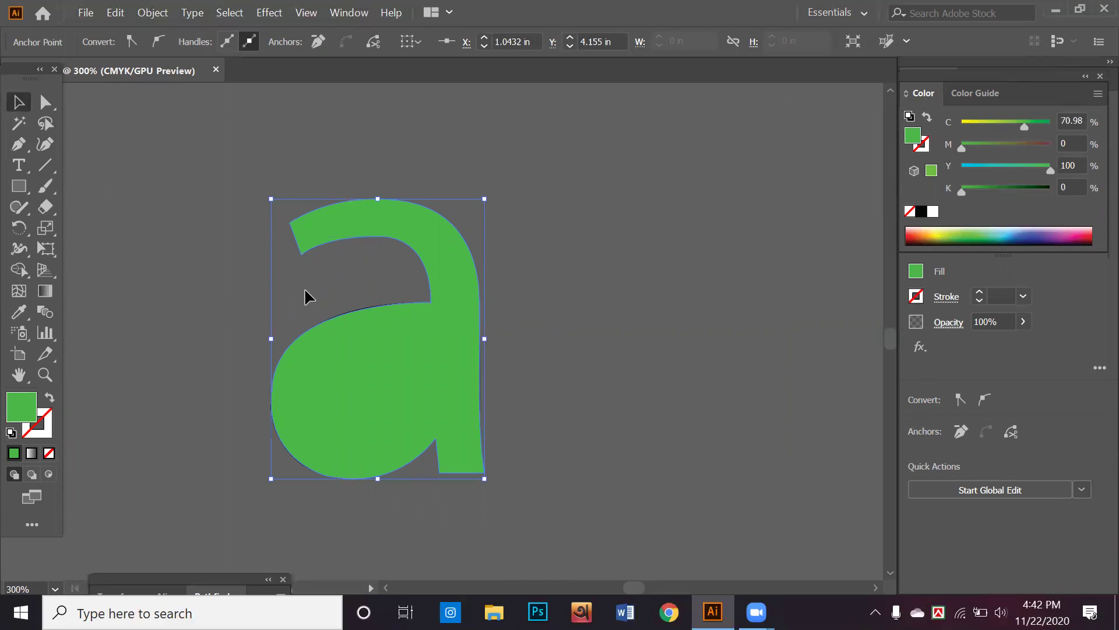
key("a")
left_click(284, 276)
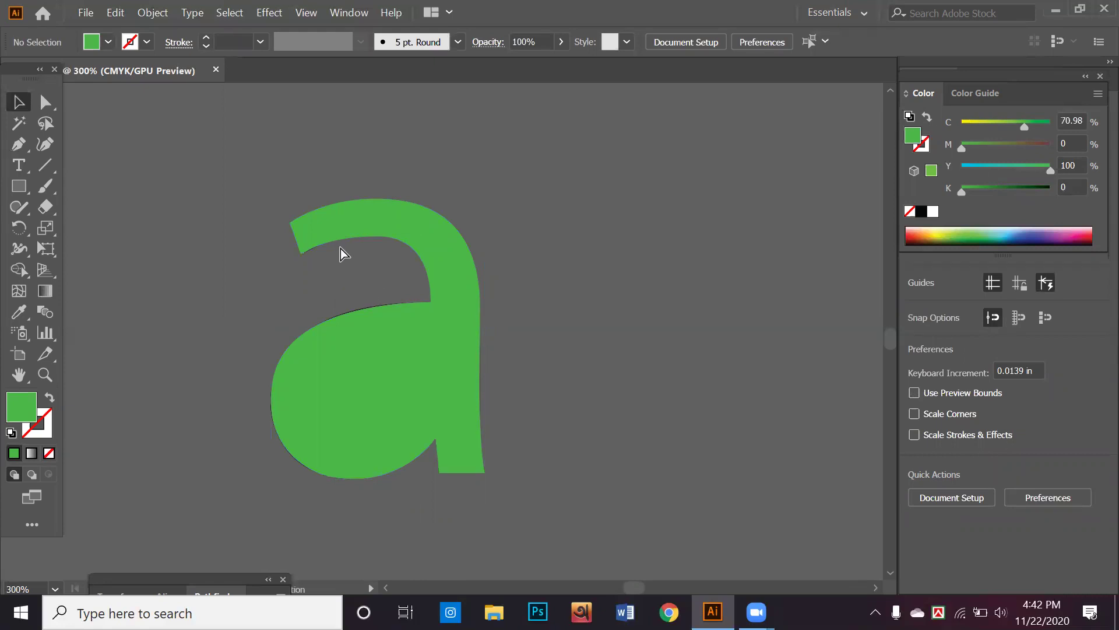
key("ctrl+a")
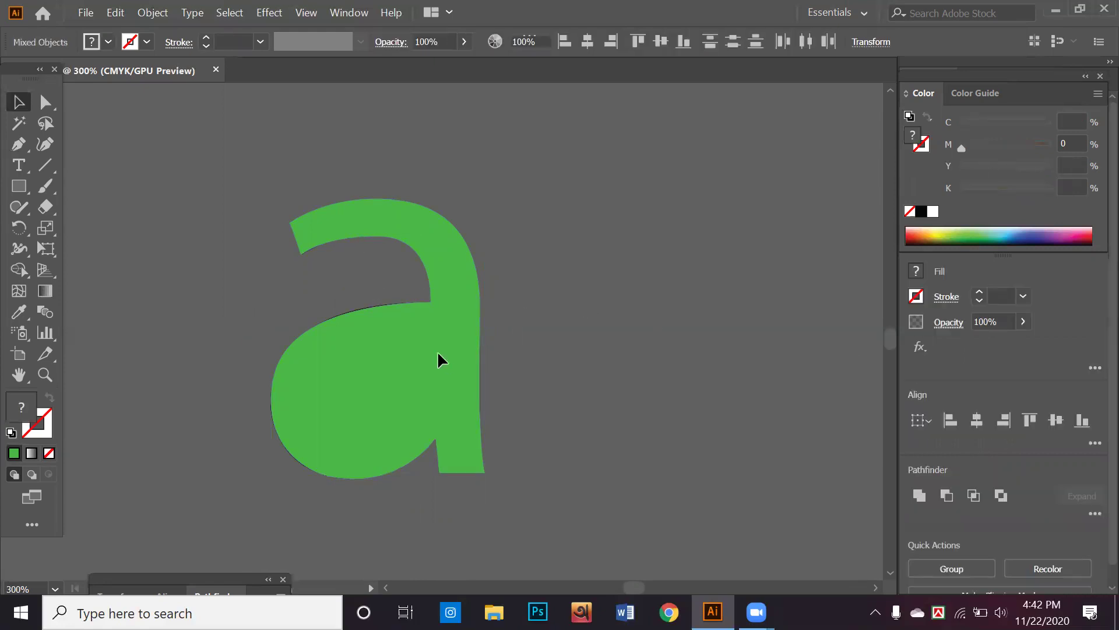
Send the green shape behind the black letter with Arrange > Send to Back
left_click(438, 354)
right_click(438, 354)
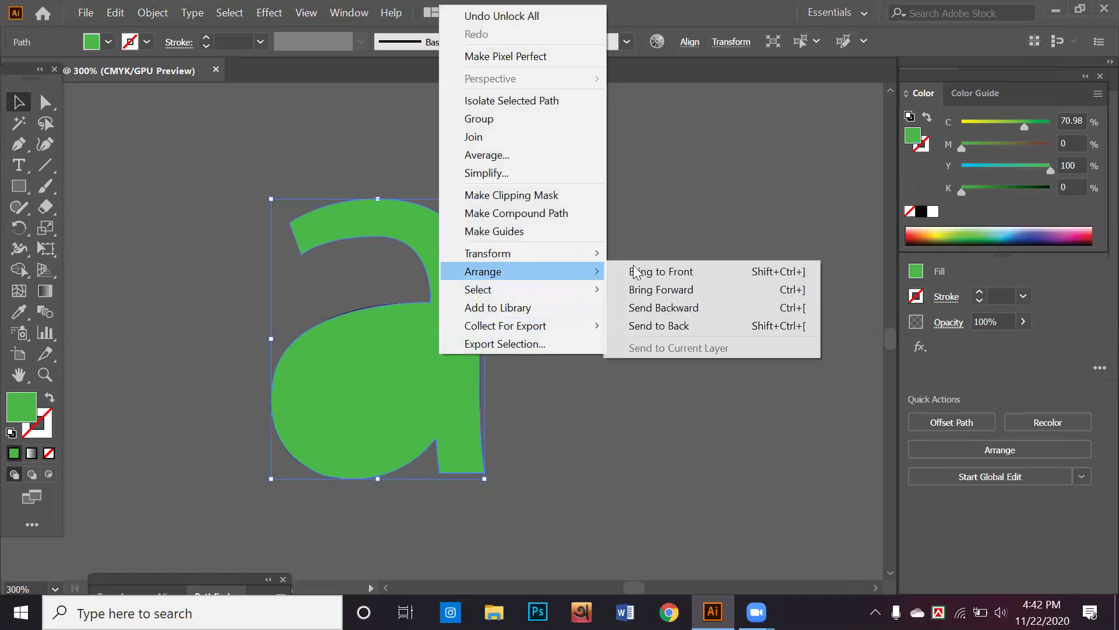
left_click(662, 324)
key("ctrl+shift+a")
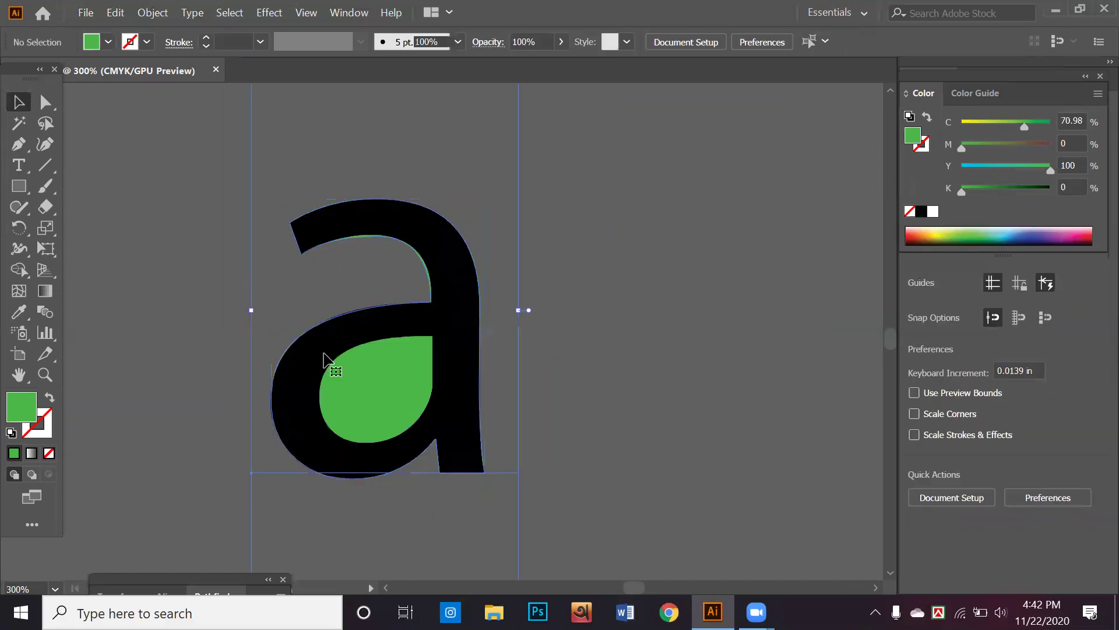
key("ctrl+a")
key("ctrl+1")
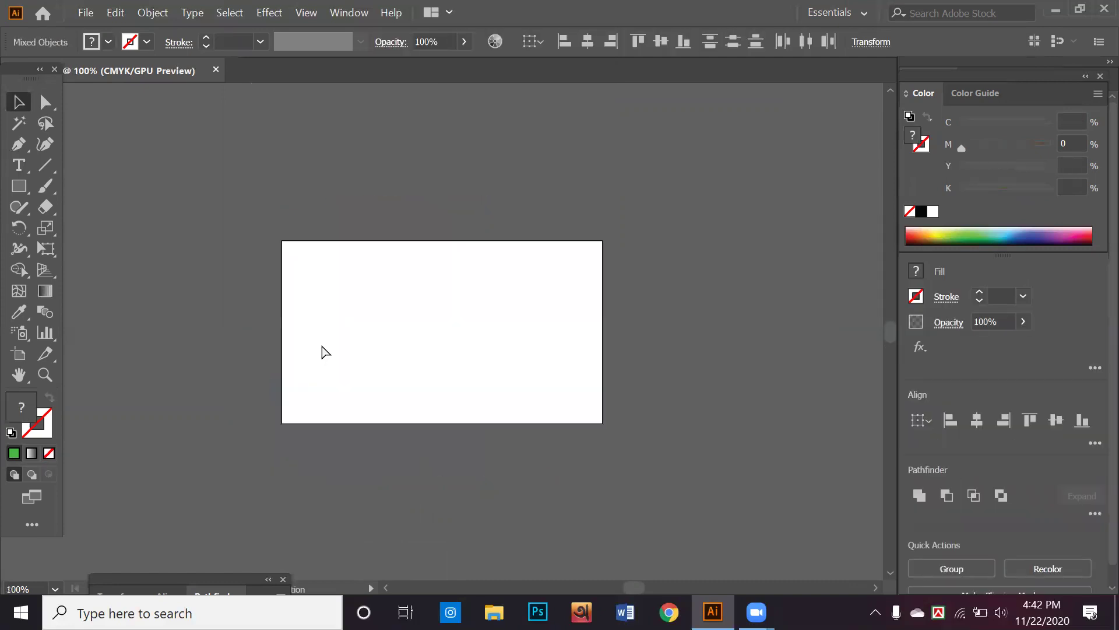
scroll(411, 362, "down", 3)
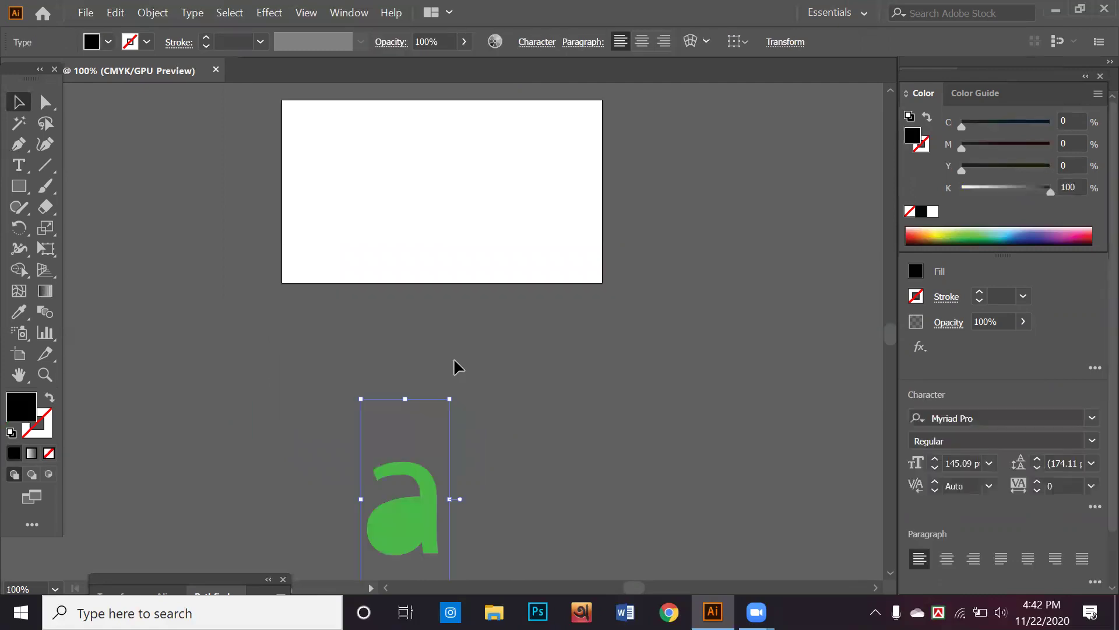
key("ctrl+plus")
left_click_drag(401, 295, 548, 309)
Lock and unlock the type letter, send the green shape to back again, and deselect
key("ctrl+2")
right_click(488, 324)
left_click(619, 262)
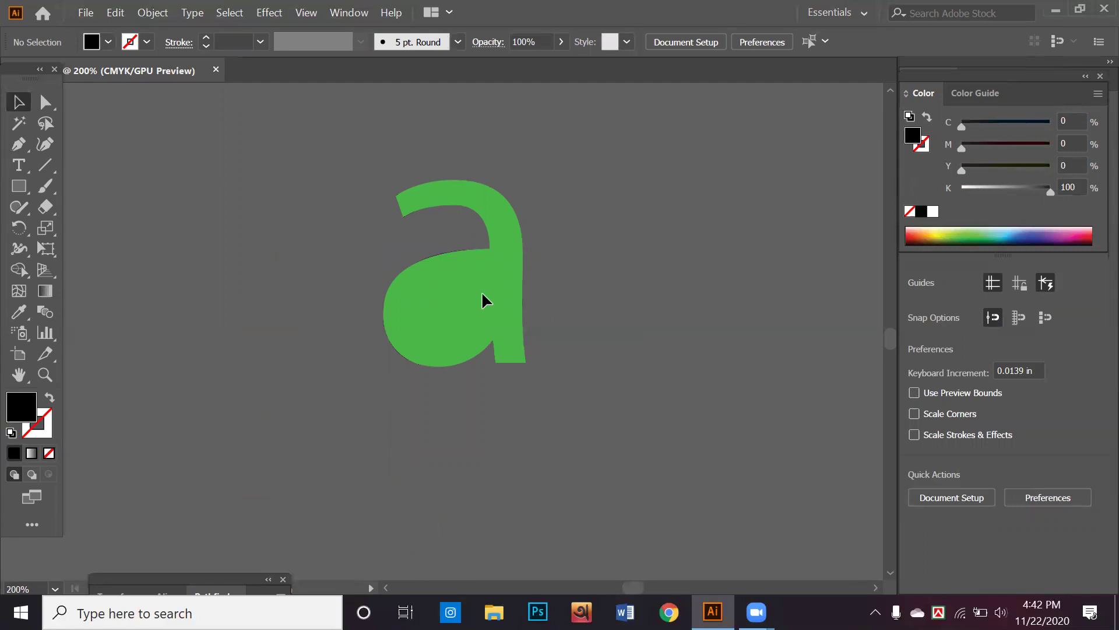
key("ctrl+alt+2")
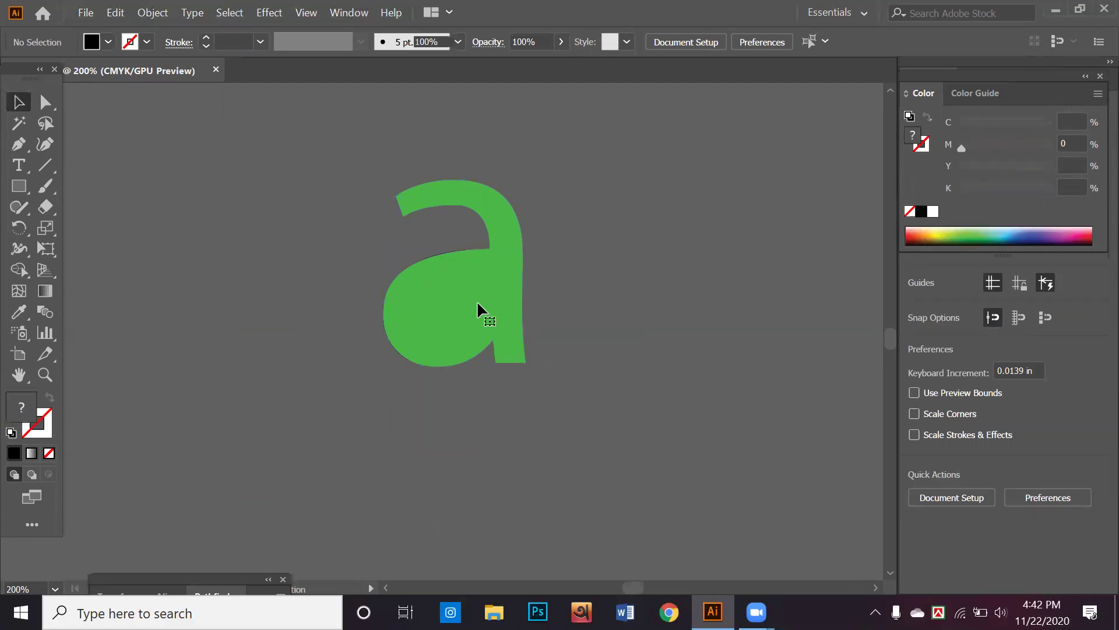
right_click(477, 299)
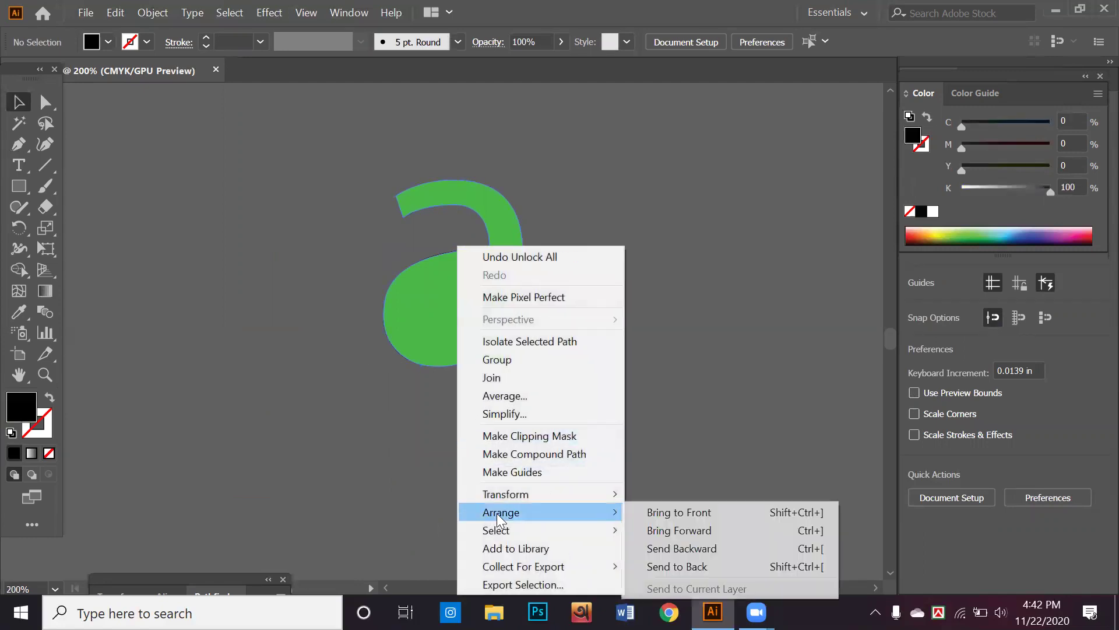
left_click(707, 565)
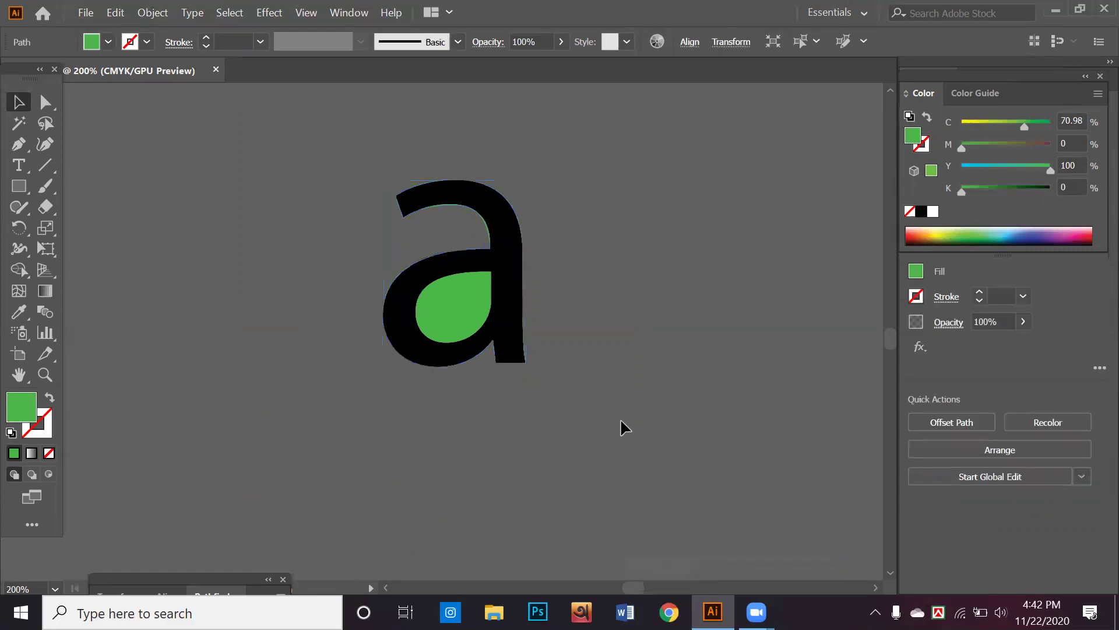
left_click(276, 193)
key("ctrl+a")
left_click(279, 215)
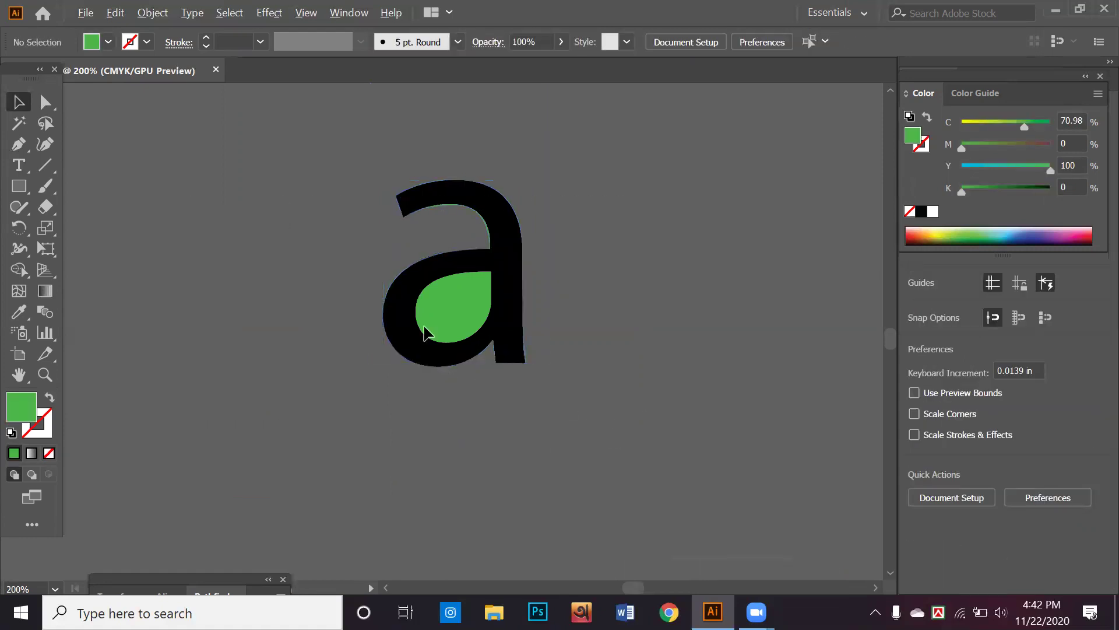
scroll(430, 292, "up", 3, "alt")
left_click_drag(447, 236, 299, 244)
Start a Pen path at the counter's right edge, curving it along the bottom and left side
key("p")
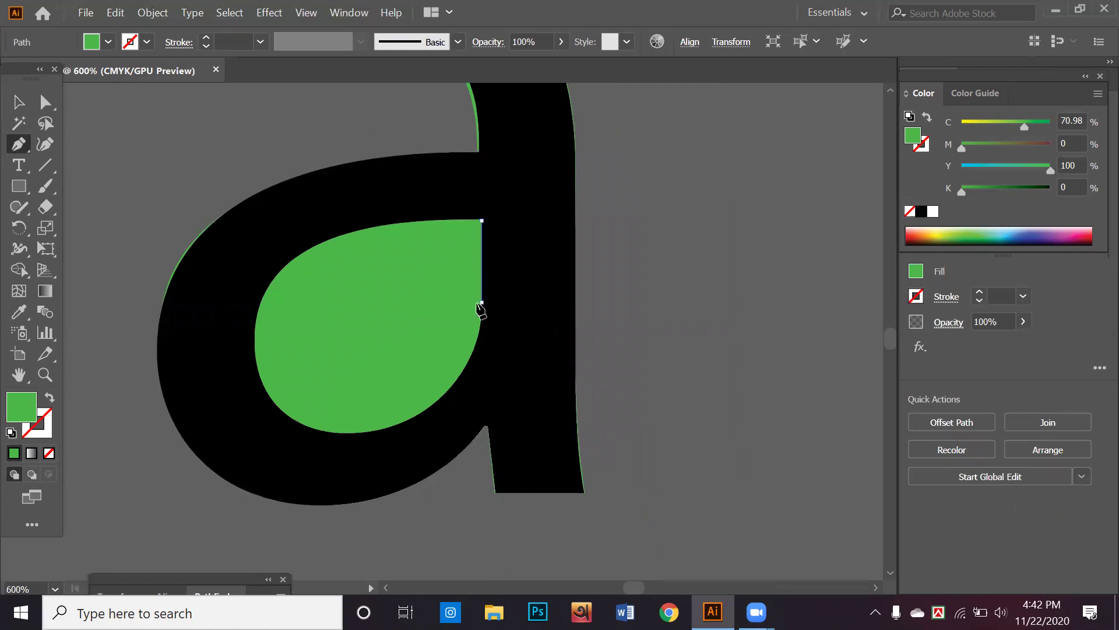
left_click(481, 303)
scroll(395, 383, "down", 3)
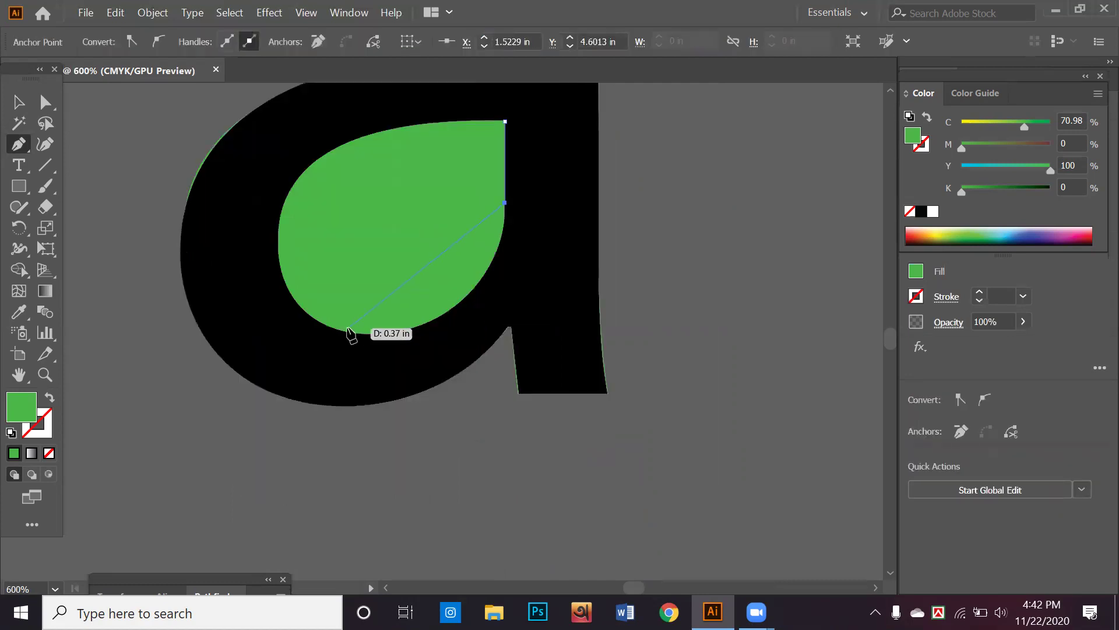
left_click_drag(373, 333, 249, 344)
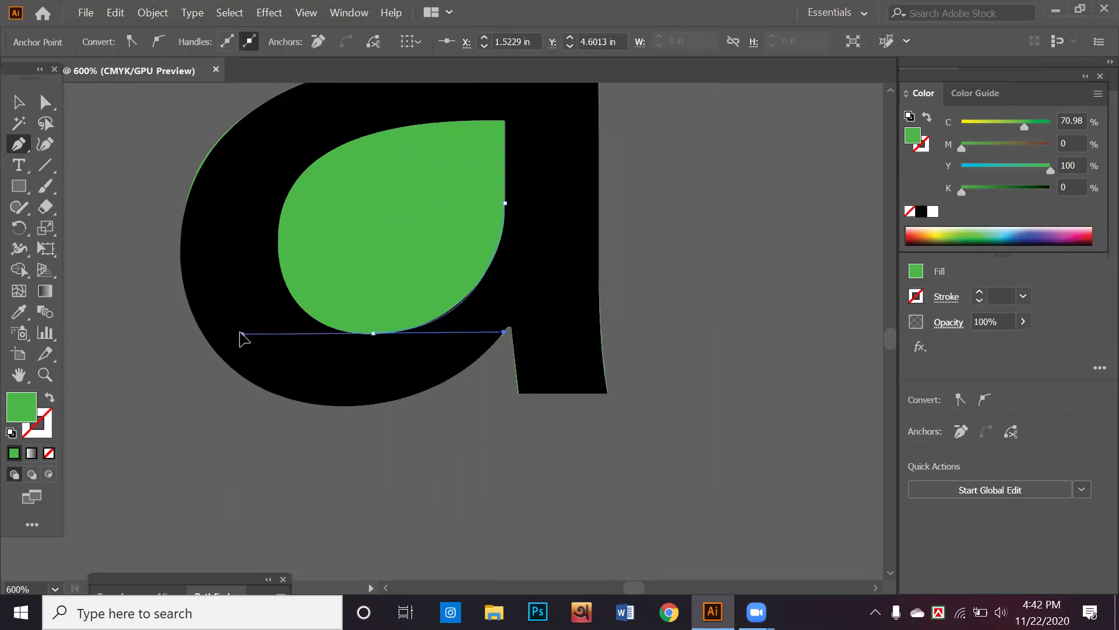
left_click_drag(245, 343, 232, 344)
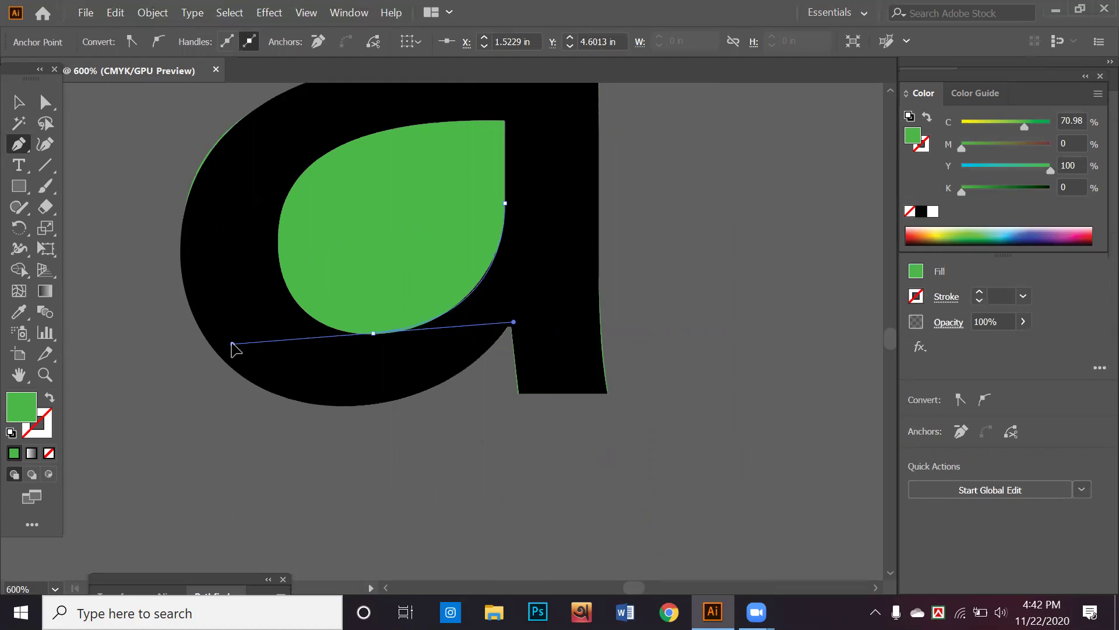
mouse_move(373, 334)
left_mouse_down()
mouse_move(274, 237)
mouse_move(271, 144)
left_mouse_up()
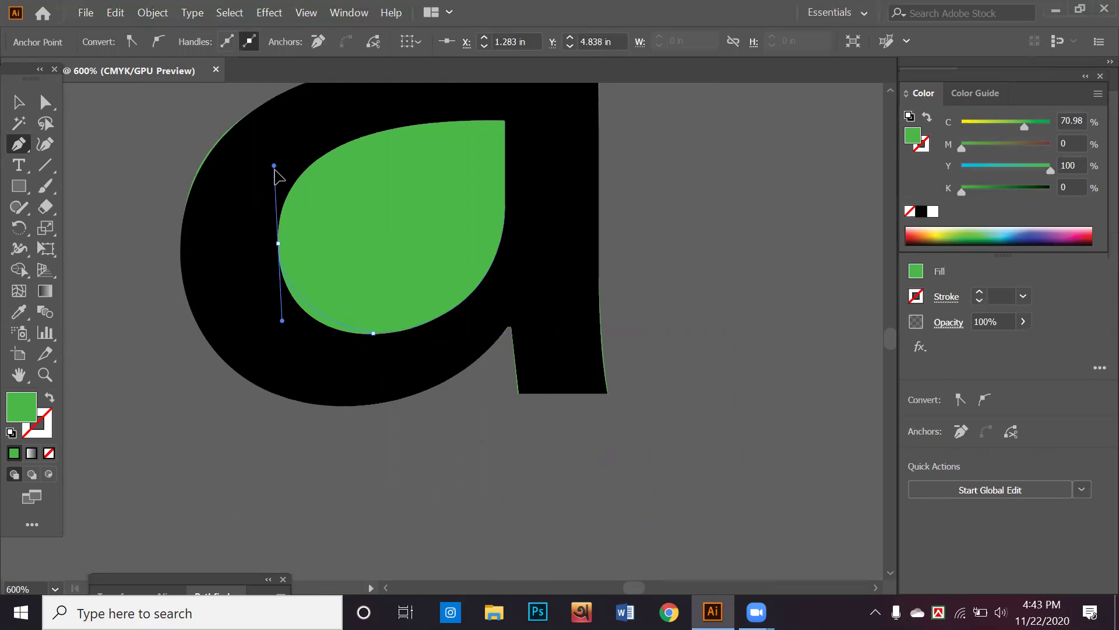
mouse_move(278, 243)
left_mouse_down()
mouse_move(287, 246)
mouse_move(280, 283)
left_mouse_up()
left_click_drag(278, 244, 375, 140)
Add curved anchors along the counter's top edge, making the top-right anchor a corner
left_click(370, 134)
mouse_move(486, 118)
left_mouse_down()
mouse_move(476, 100)
mouse_move(447, 138)
mouse_move(502, 125)
left_mouse_up()
left_click_drag(505, 121, 594, 124)
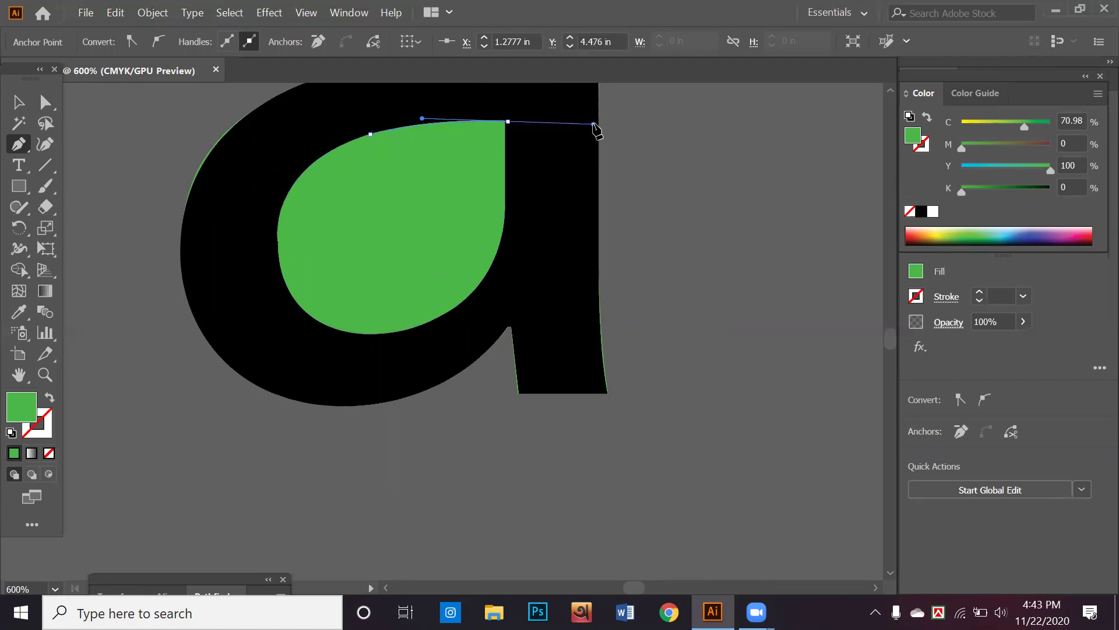
left_click_drag(506, 121, 512, 124)
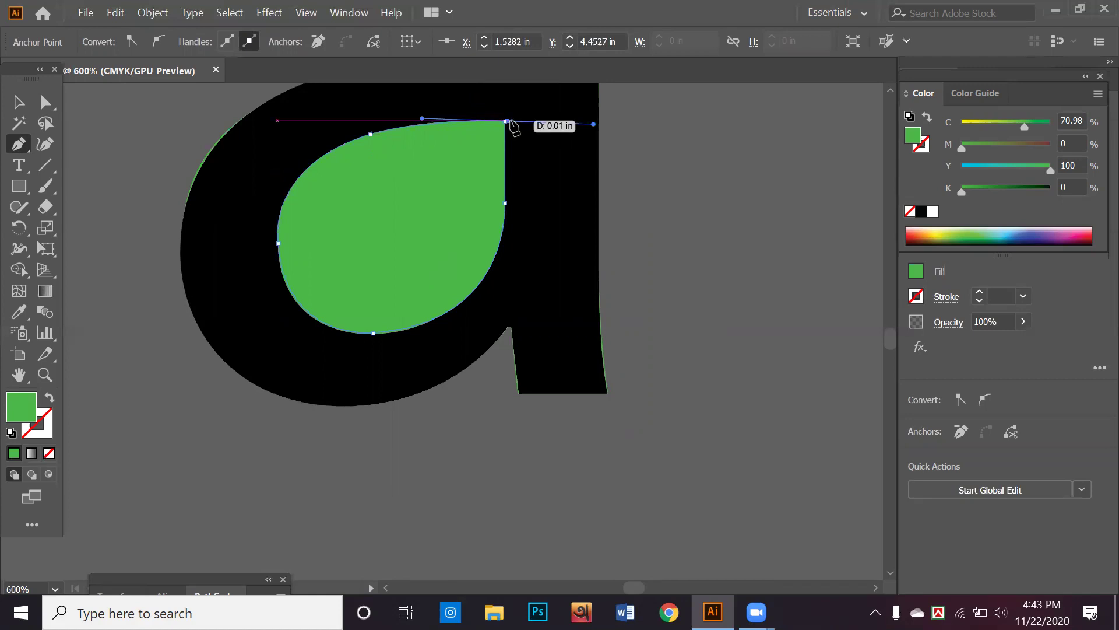
left_click(507, 121)
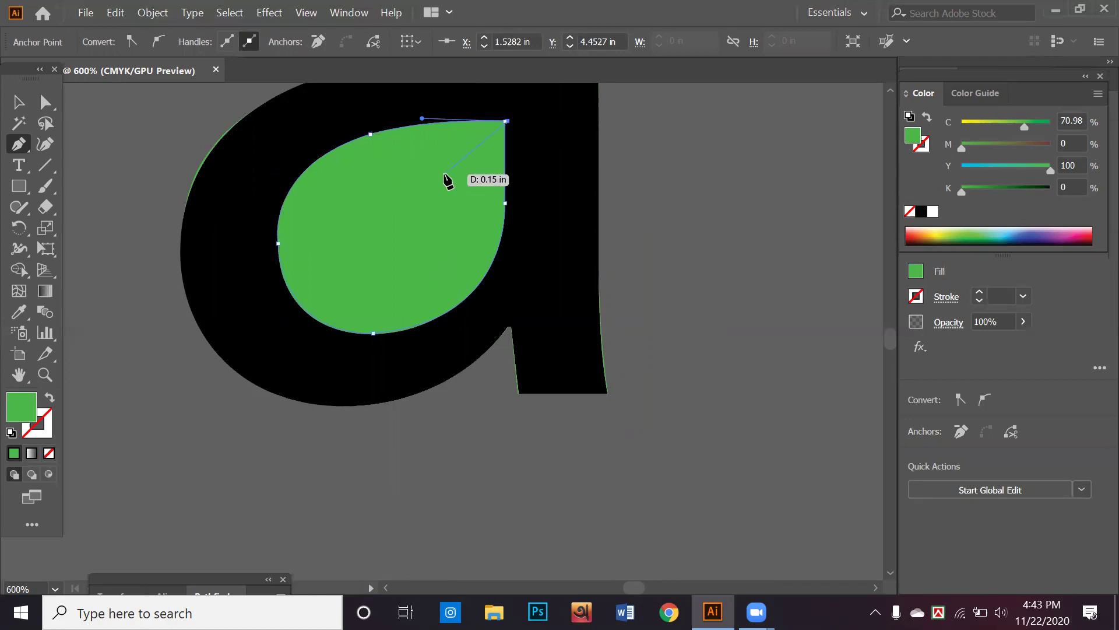
left_click_drag(511, 122, 513, 125)
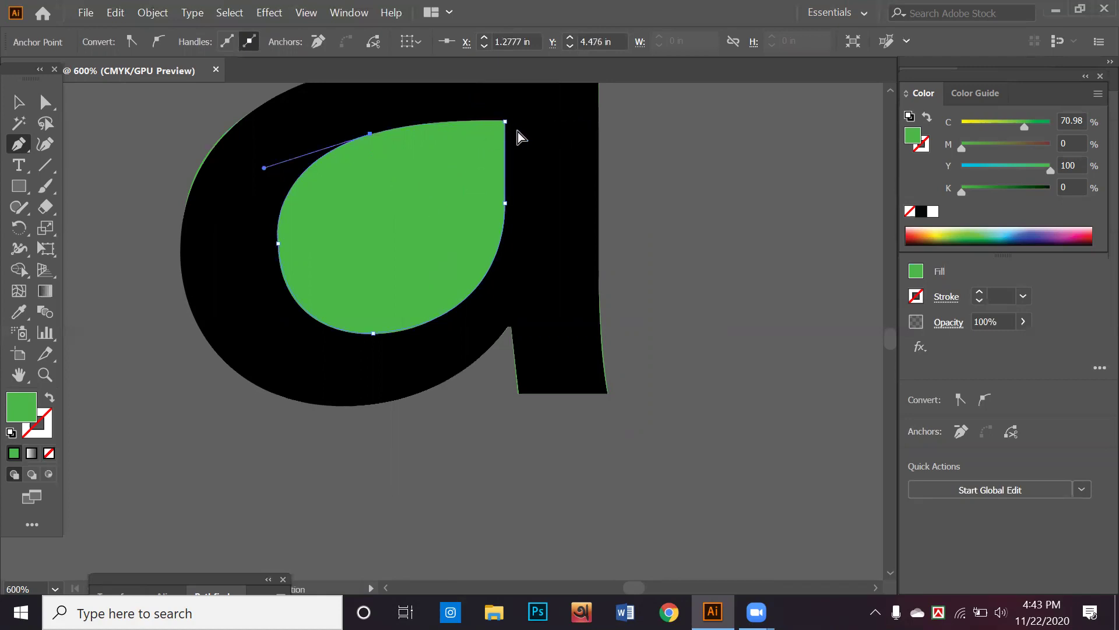
scroll(513, 125, "up", 1)
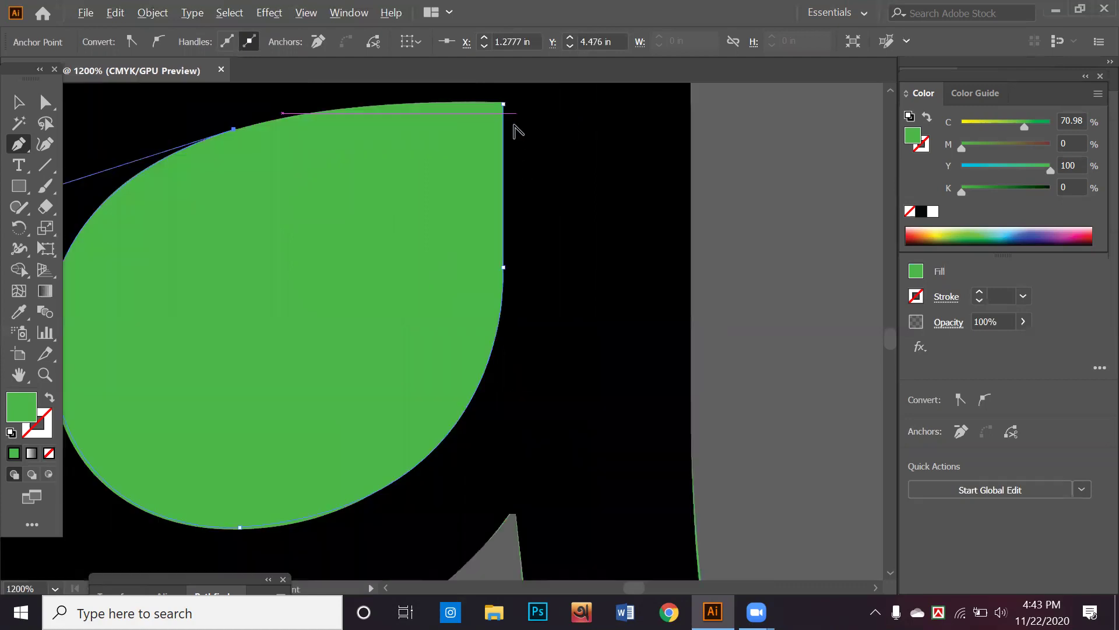
scroll(512, 121, "up", 1)
scroll(512, 123, "up", 1)
scroll(548, 256, "up", 1)
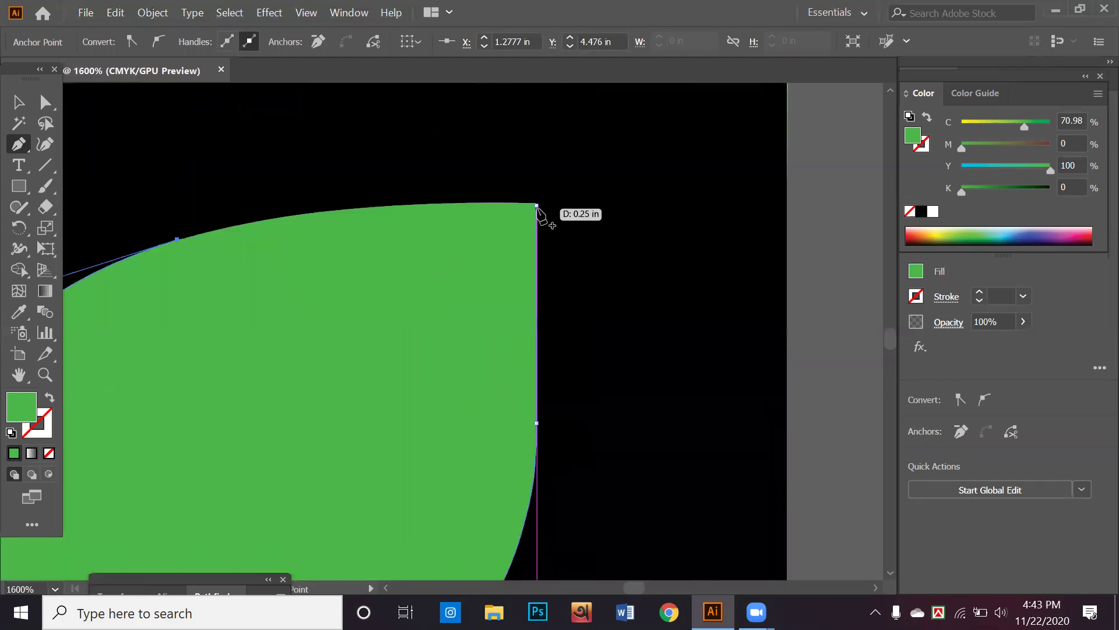
mouse_move(544, 217)
left_mouse_down()
mouse_move(683, 223)
mouse_move(612, 184)
left_mouse_up()
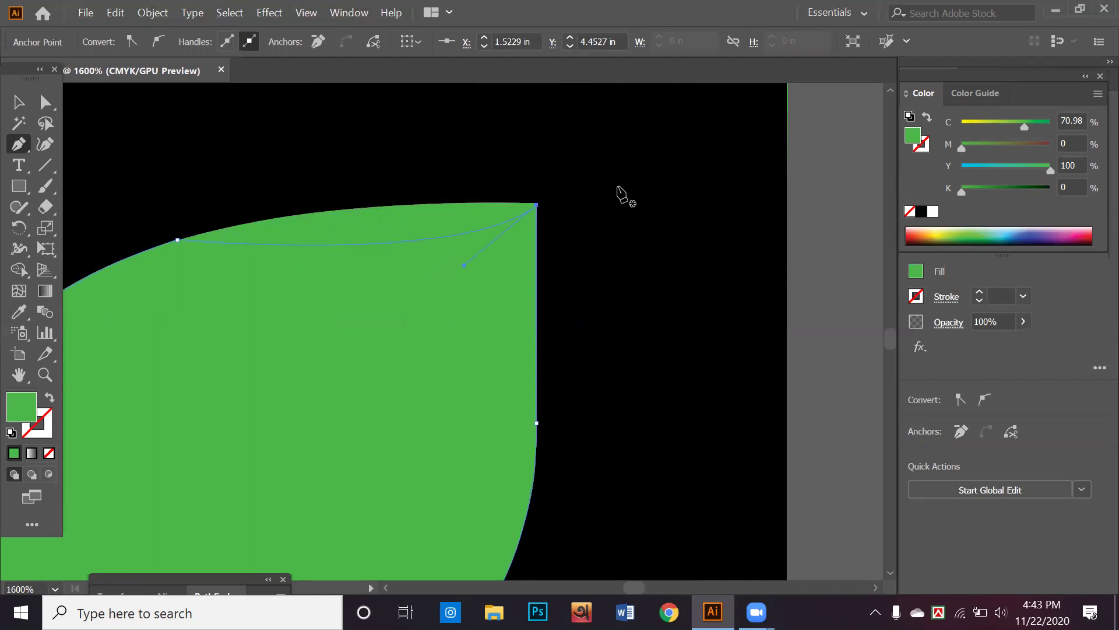
Reshape the top-right curve with Direct Selection, then deselect the counter shape
left_click(50, 108)
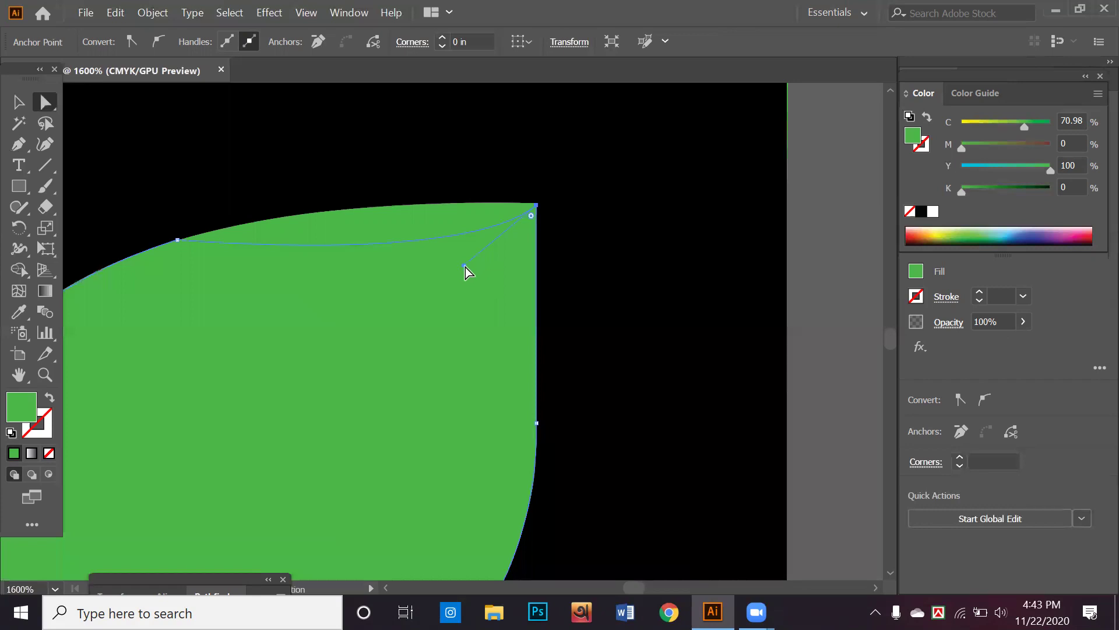
left_click_drag(401, 202, 379, 191)
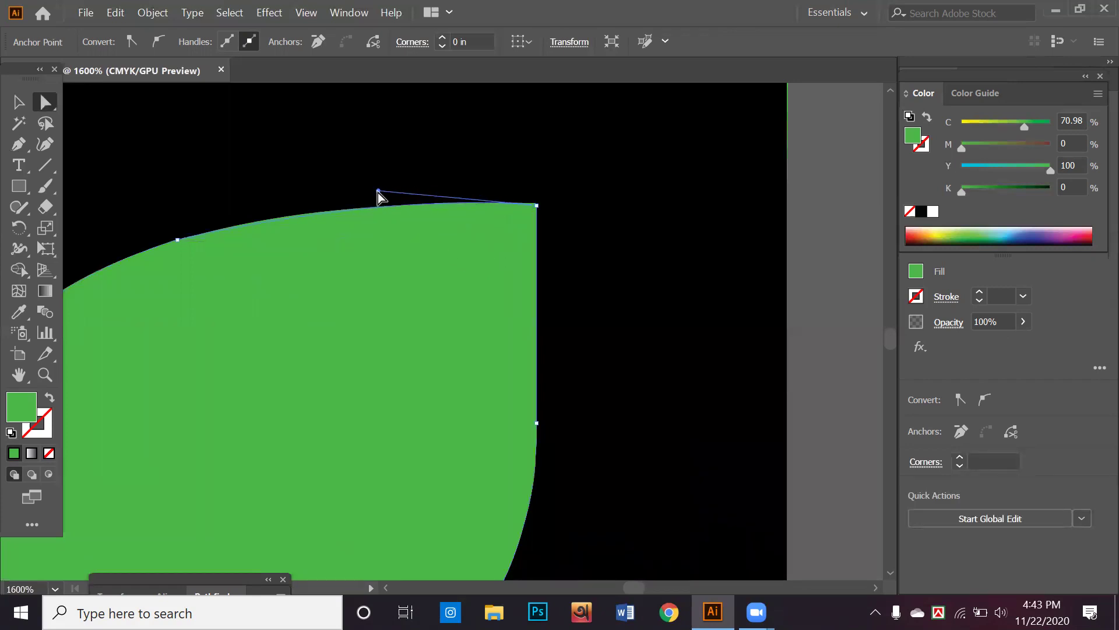
left_click(21, 106)
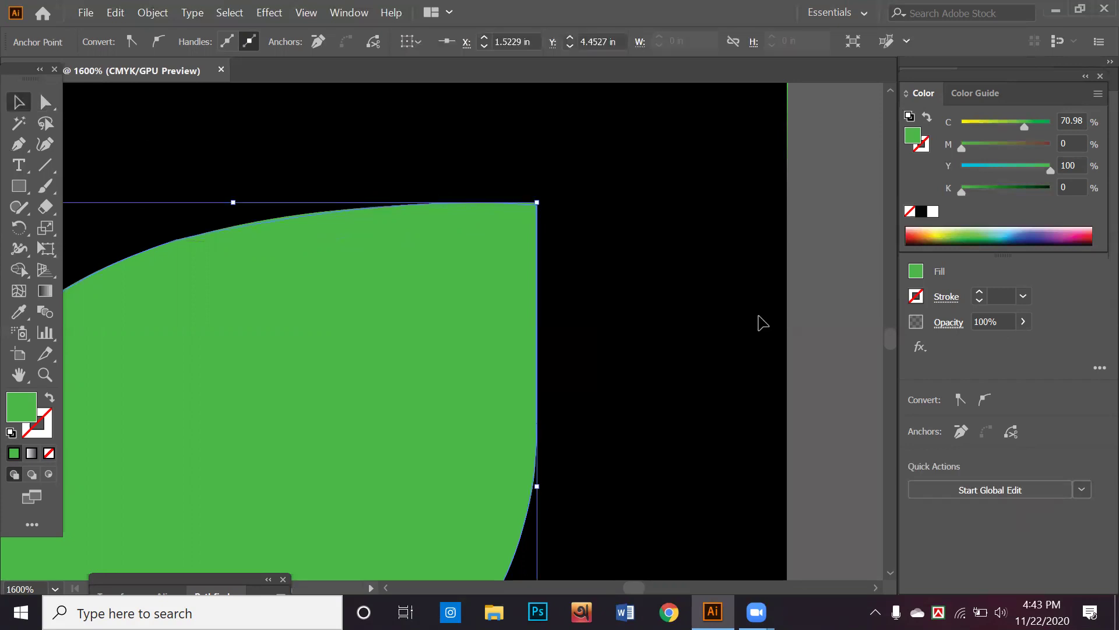
left_click(835, 313)
scroll(824, 330, "down", 4, "alt")
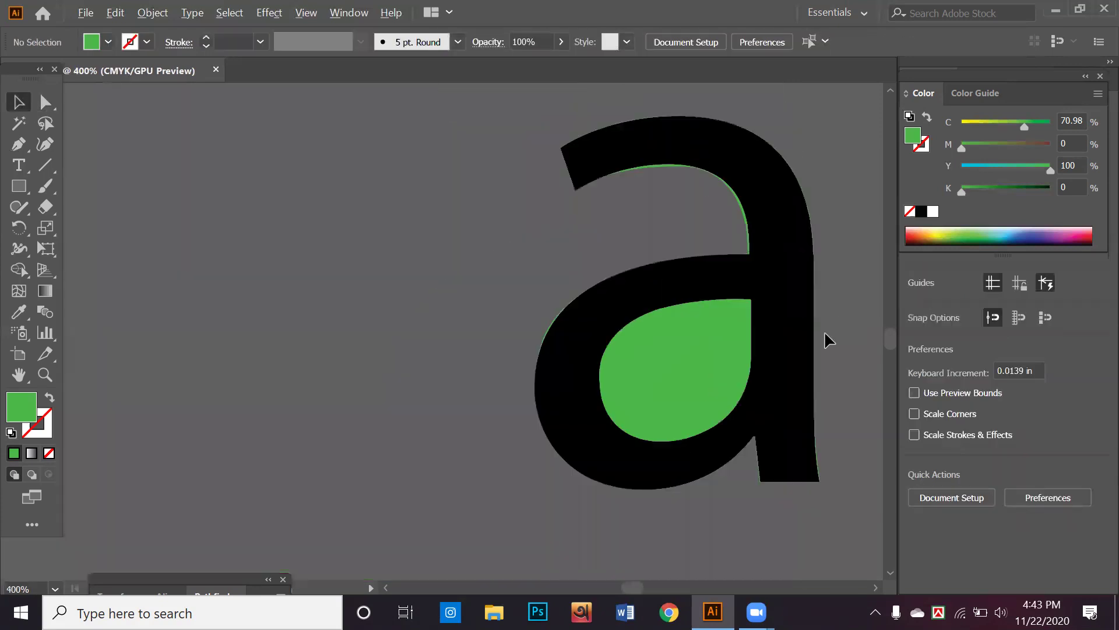
Fill the inner counter shape brown (C 35.69, M 74.51, Y 100, K 40.78)
left_click(692, 346)
left_click(926, 234)
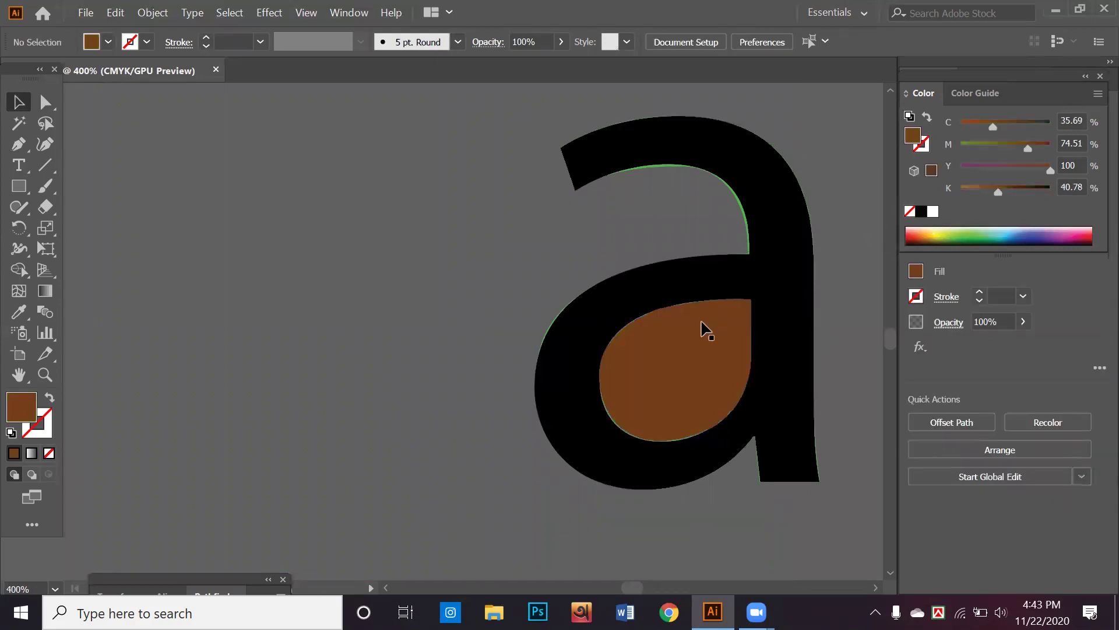
key("ctrl+shift+a")
Adjust the left anchor's handles with Direct Selection to smooth the counter's left curve
left_click(650, 402)
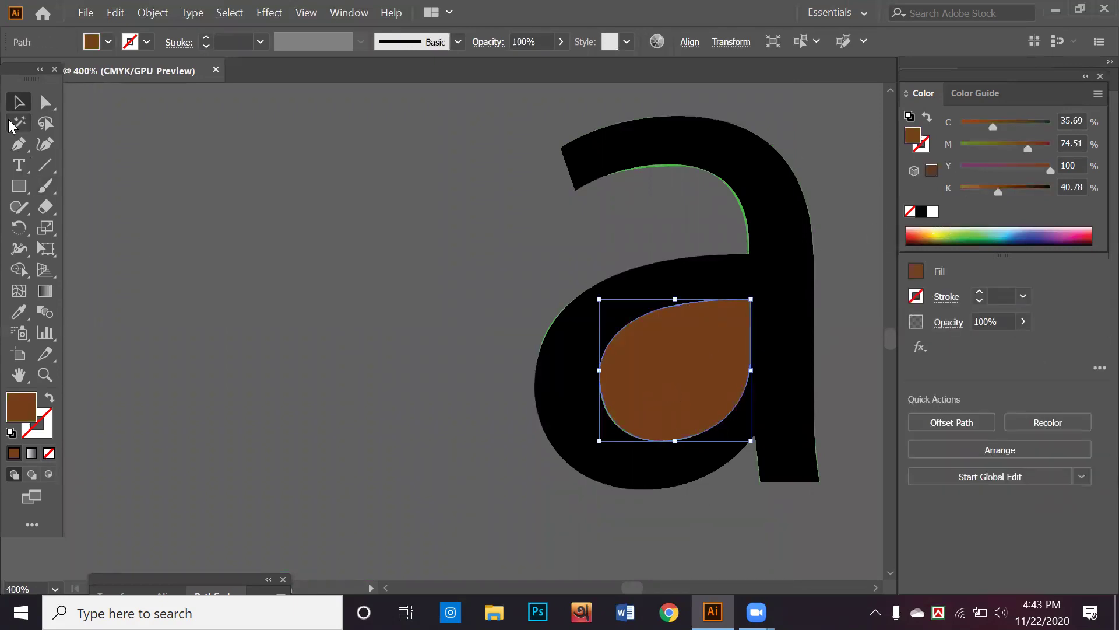
left_click(45, 103)
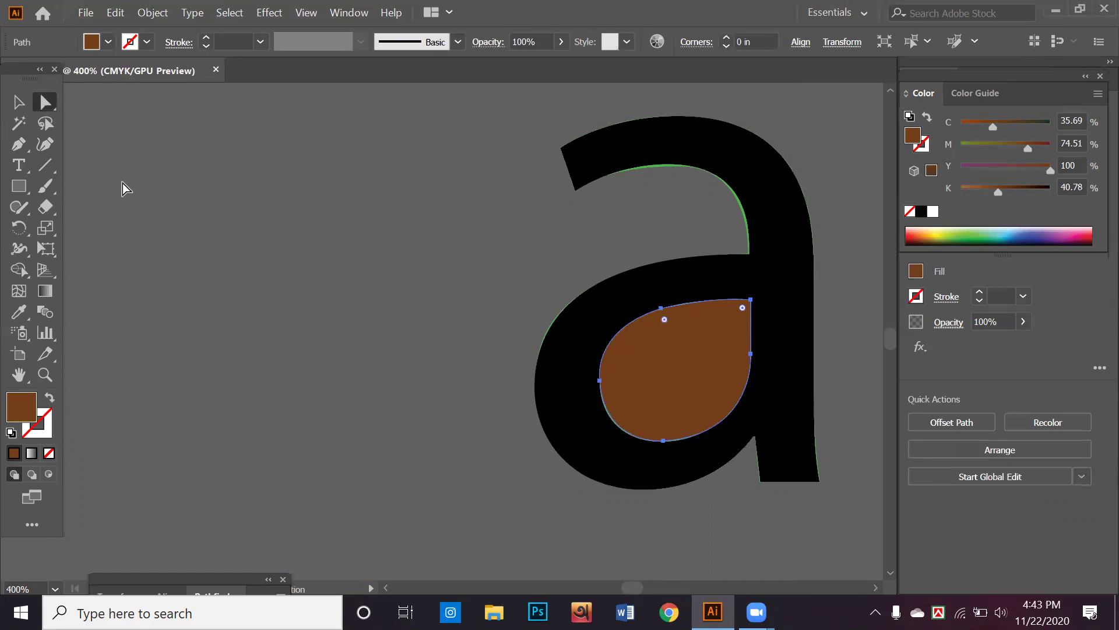
left_click(600, 380)
left_click_drag(604, 448, 601, 448)
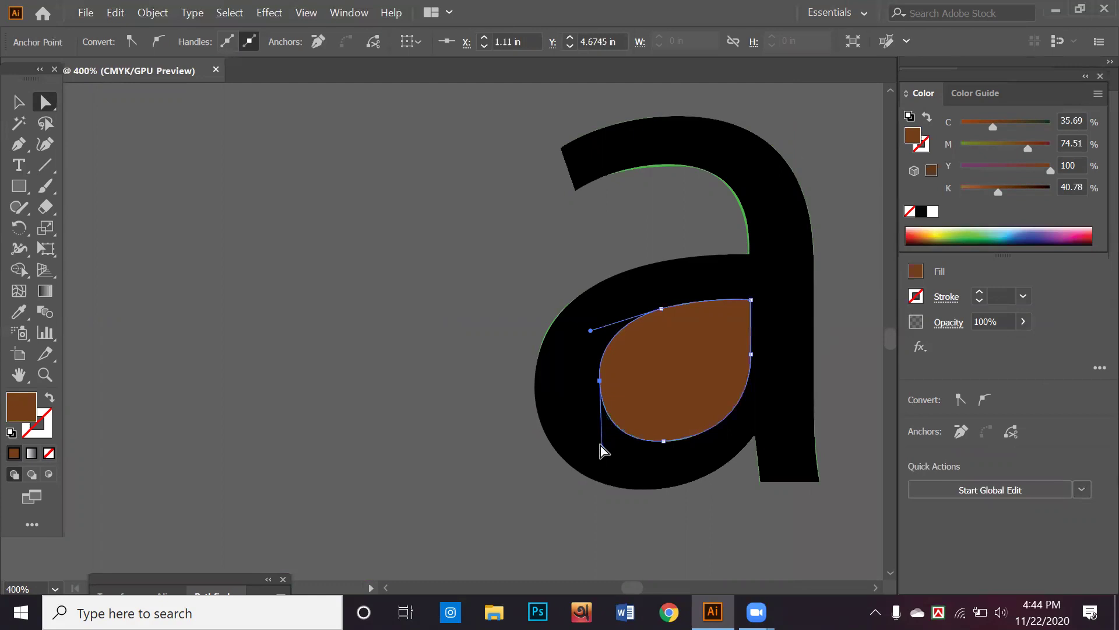
left_click_drag(591, 331, 595, 330)
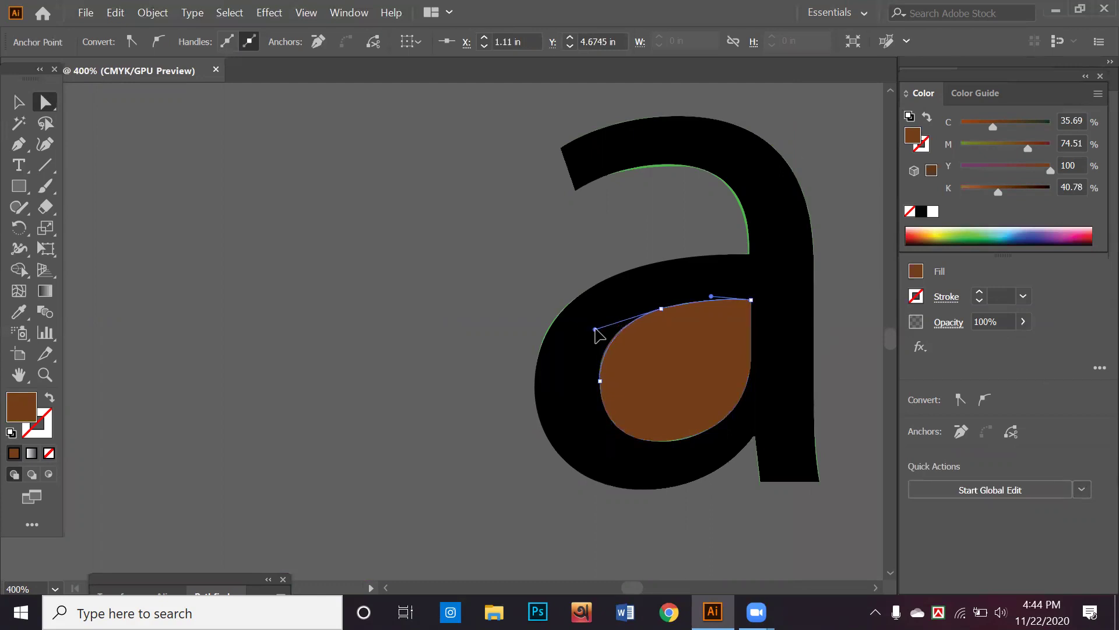
left_click(442, 331)
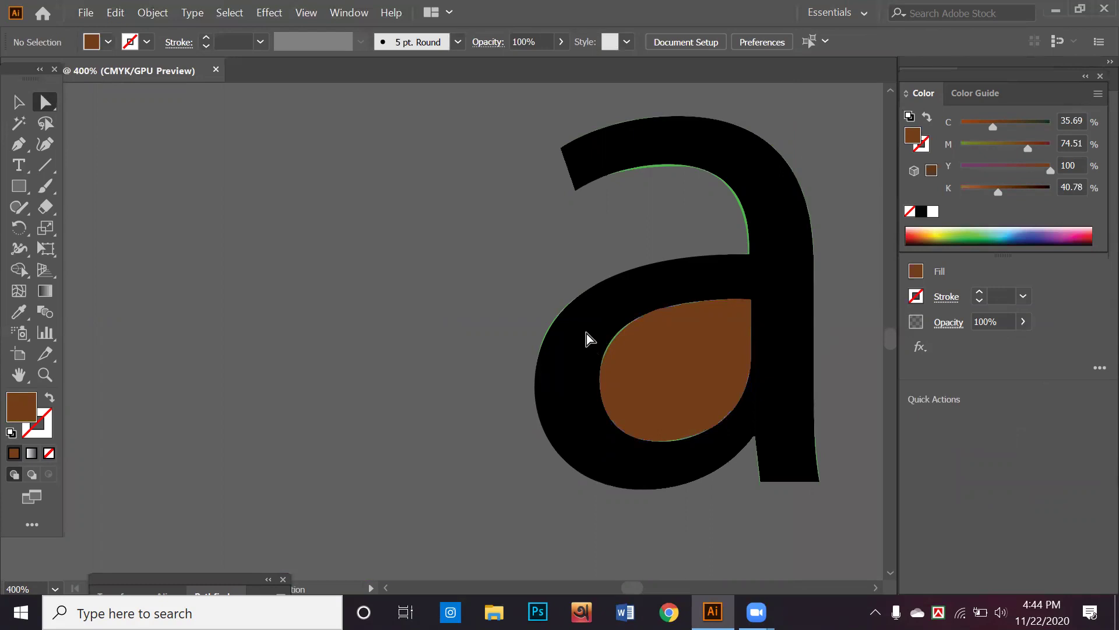
Drag the black type 'a' down-left away from the green traced 'a', then select the green path
key("ctrl+a")
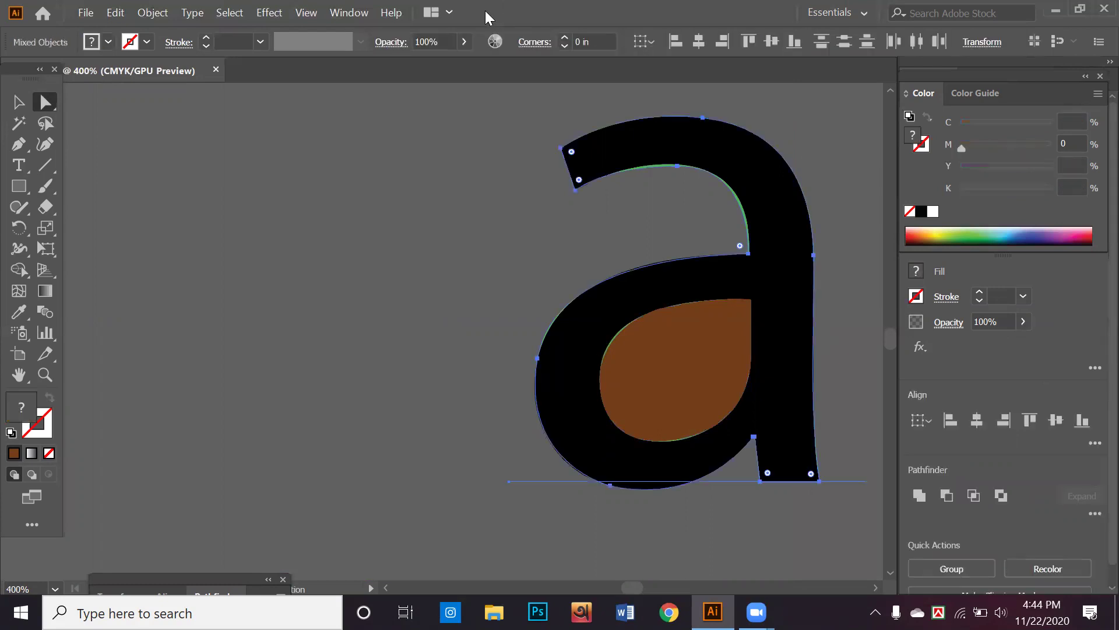
left_click(529, 306)
left_click_drag(595, 331, 230, 321)
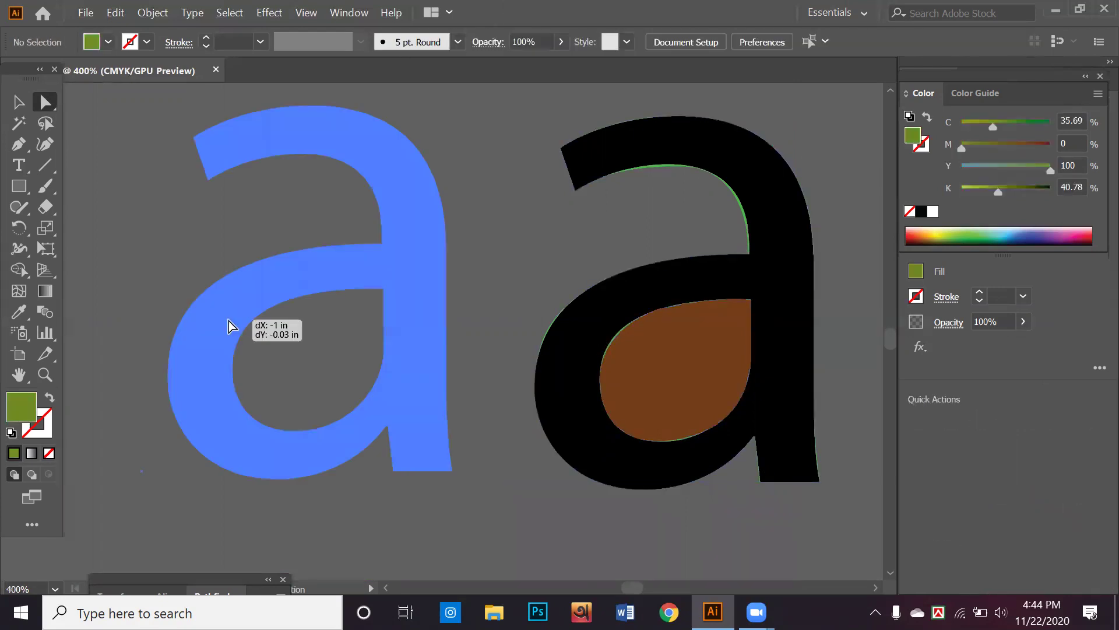
mouse_move(429, 295)
left_mouse_down()
mouse_move(388, 341)
mouse_move(404, 300)
mouse_move(393, 323)
left_mouse_up()
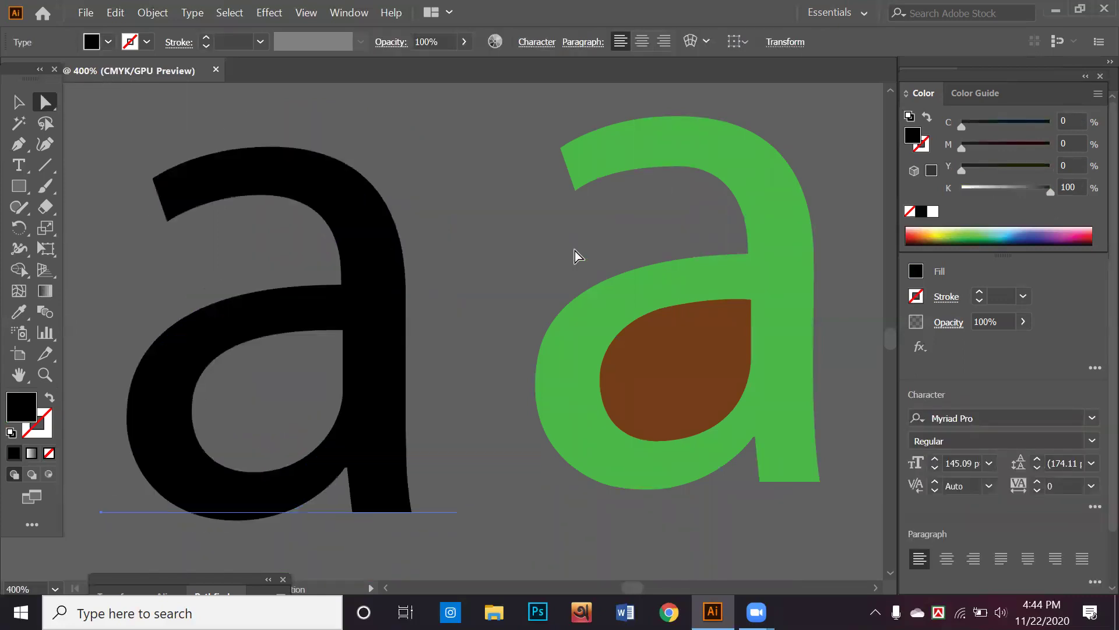
left_click(575, 250)
left_click(18, 102)
left_click(664, 355)
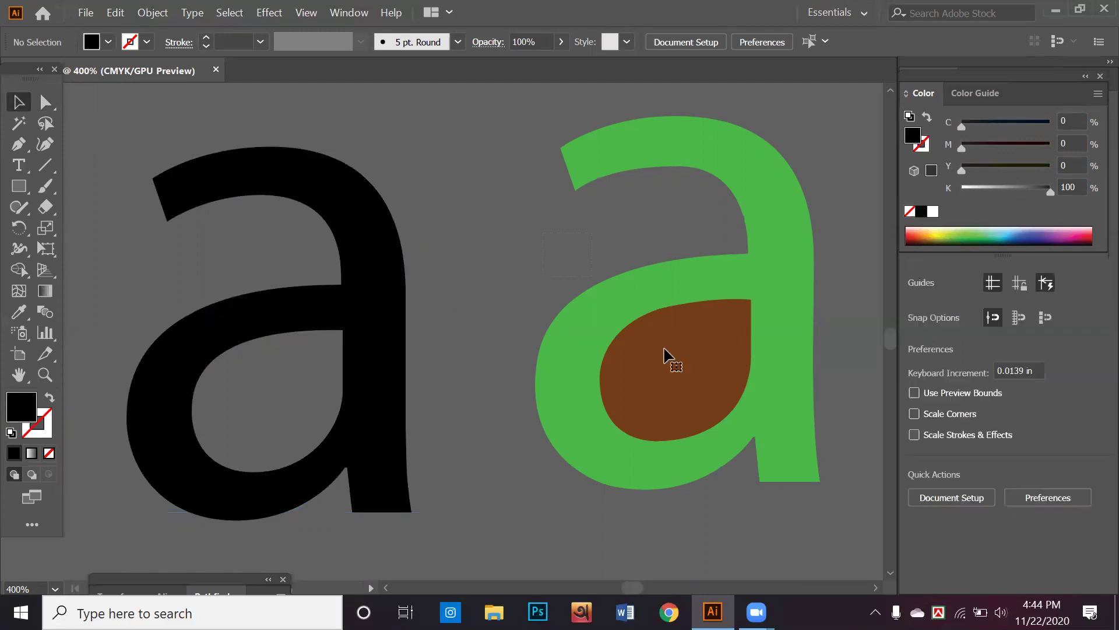
left_click(501, 260)
left_click(695, 433)
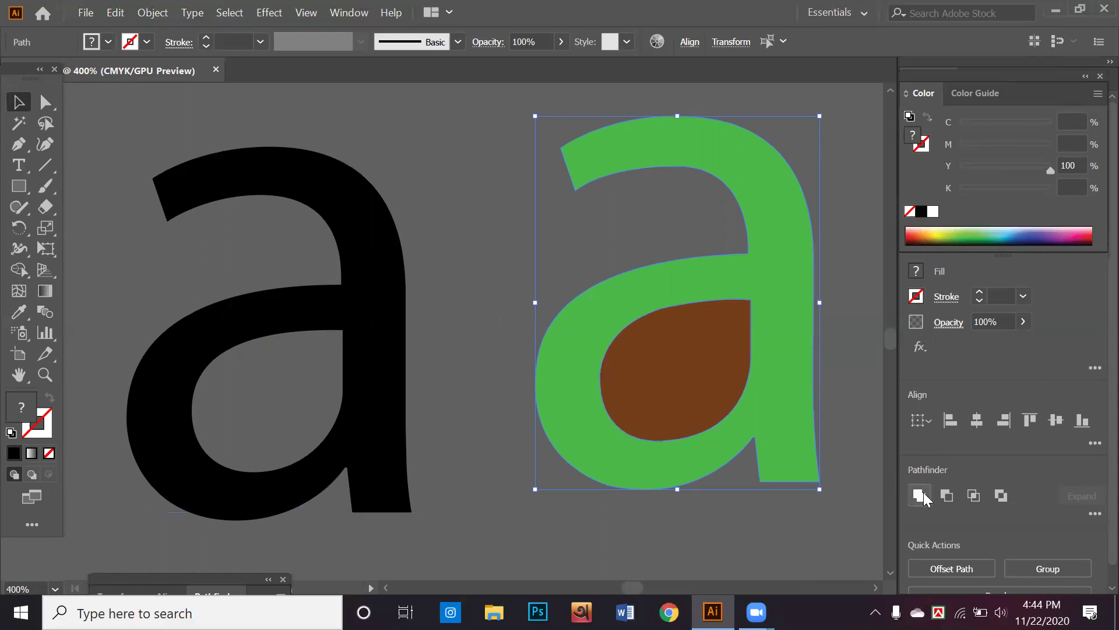
left_click(1095, 513)
left_click(921, 493)
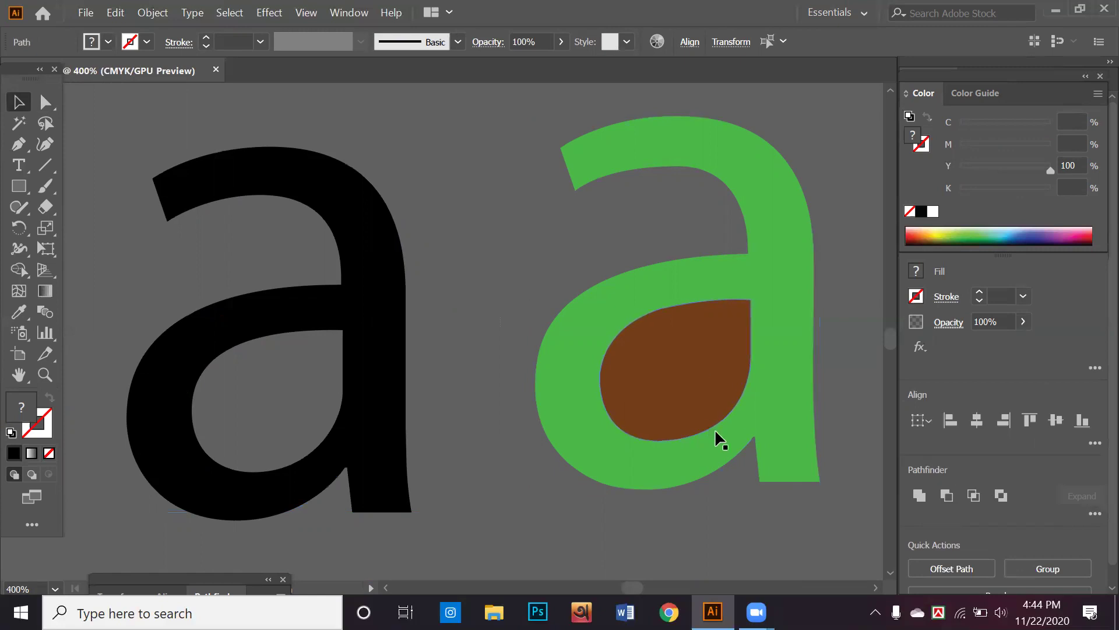
left_click(712, 347)
right_click(710, 398)
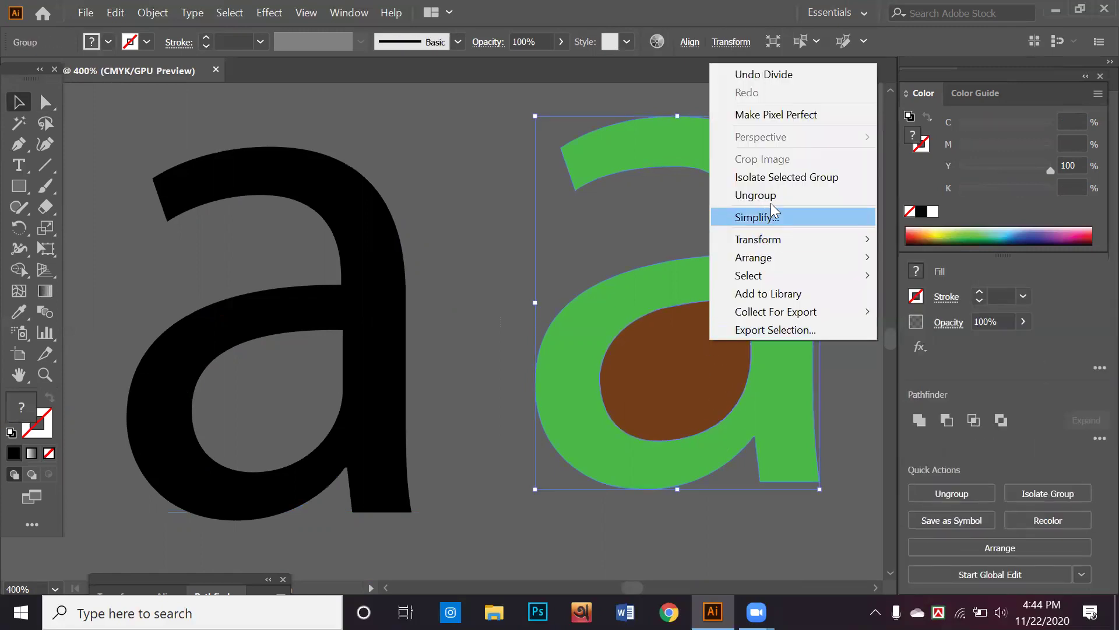
left_click(758, 195)
left_click(659, 341)
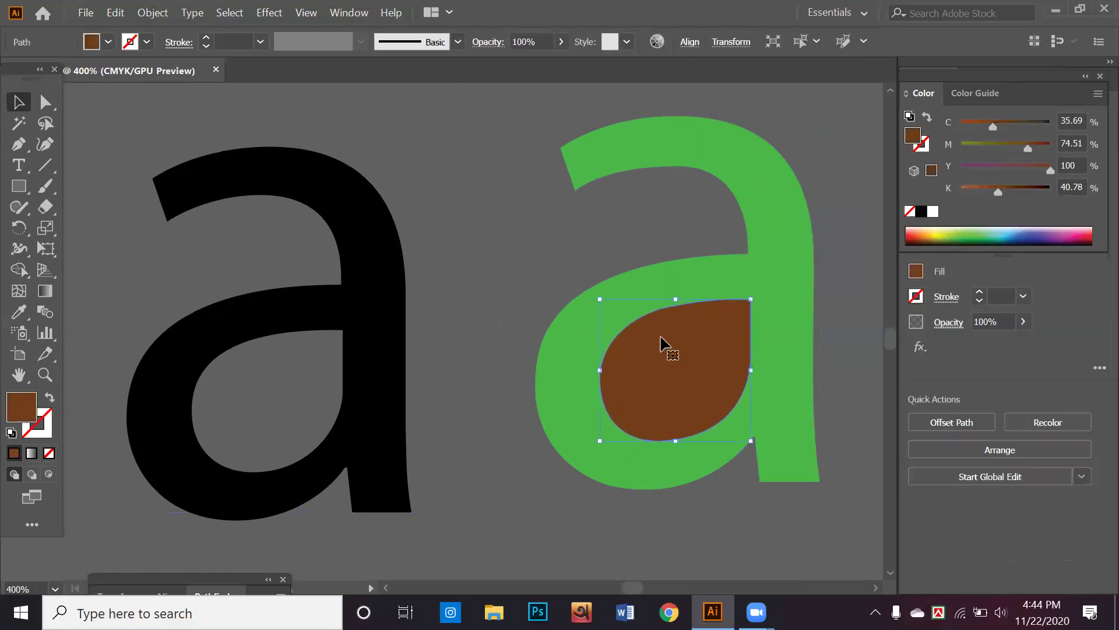
key("Delete")
mouse_move(661, 230)
left_mouse_down()
mouse_move(729, 348)
mouse_move(697, 327)
left_mouse_up()
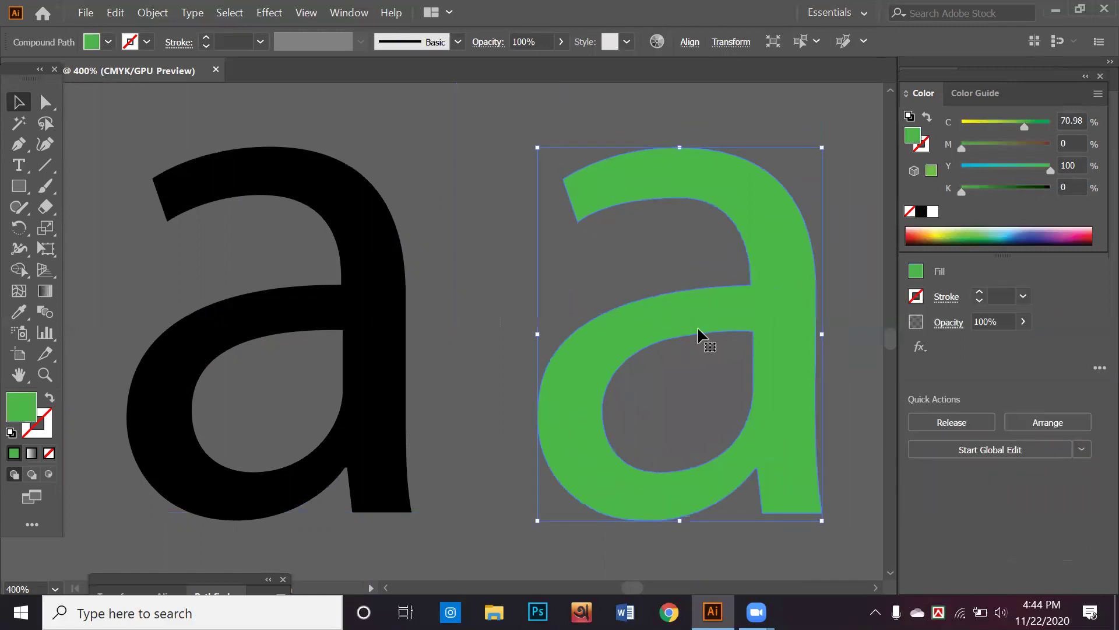
scroll(694, 329, "up", 1)
left_click_drag(982, 235, 1056, 243)
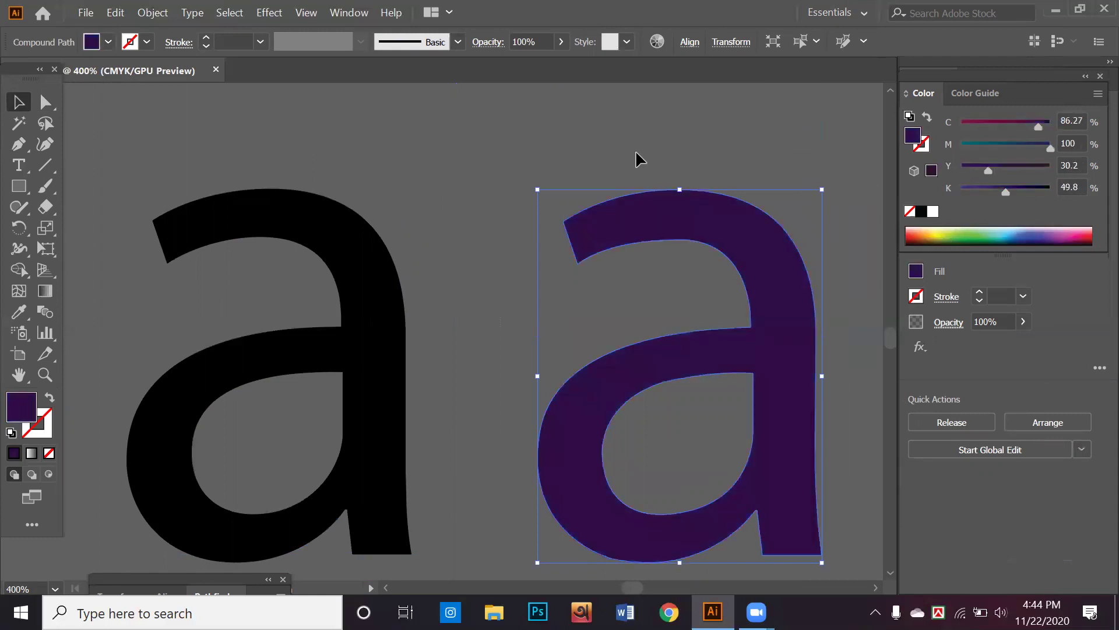
left_click(635, 149)
left_click_drag(309, 286, 334, 250)
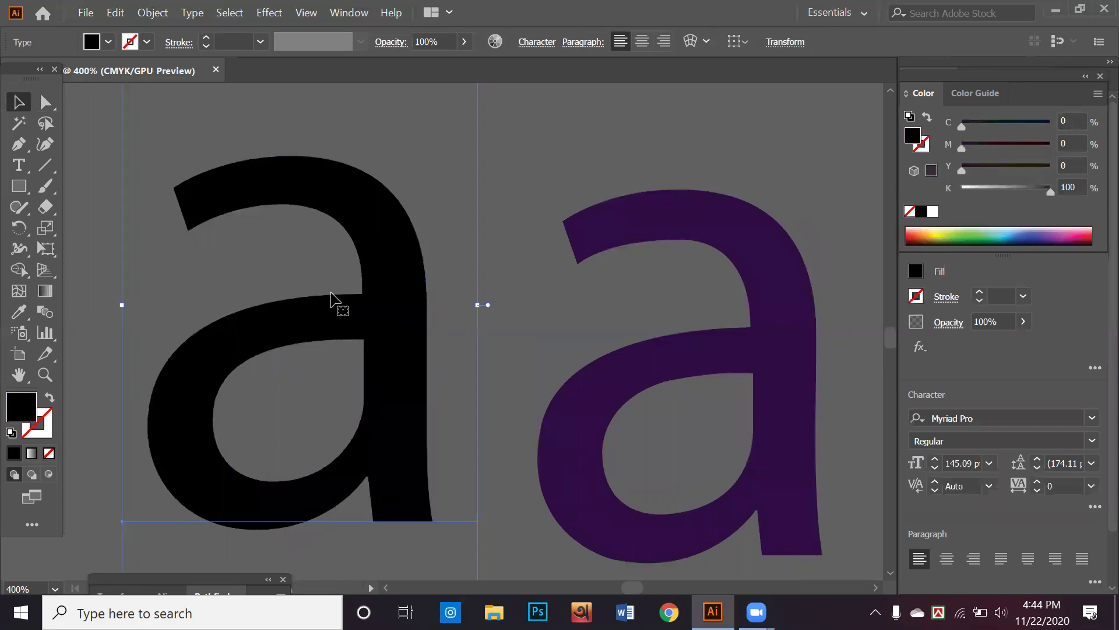
left_click_drag(340, 305, 349, 274)
left_click_drag(718, 381, 731, 320)
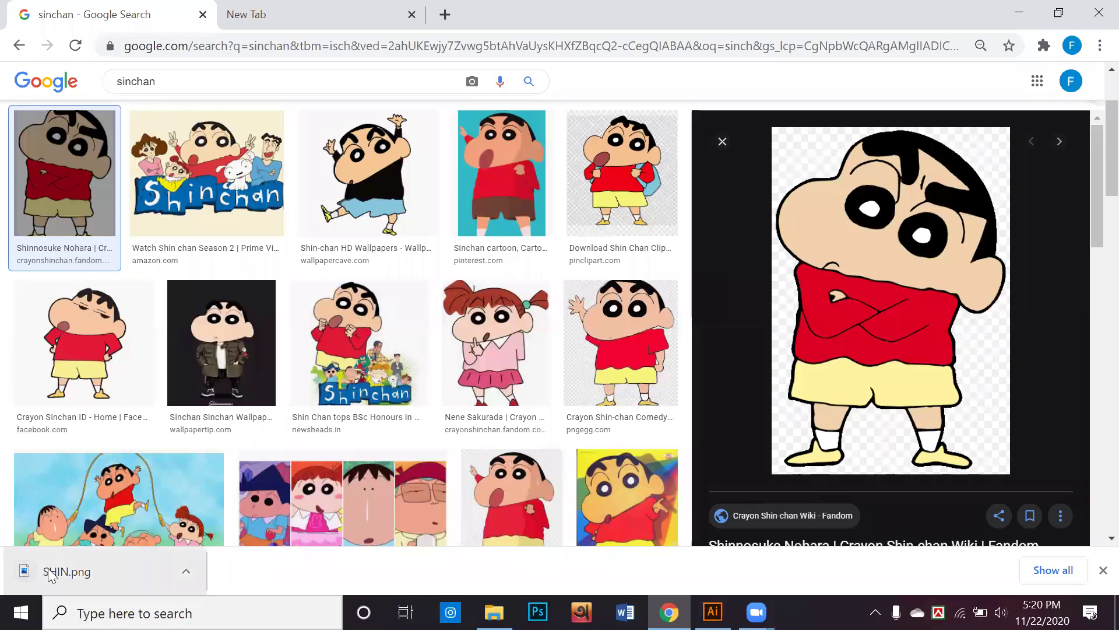
mouse_move(756, 612)
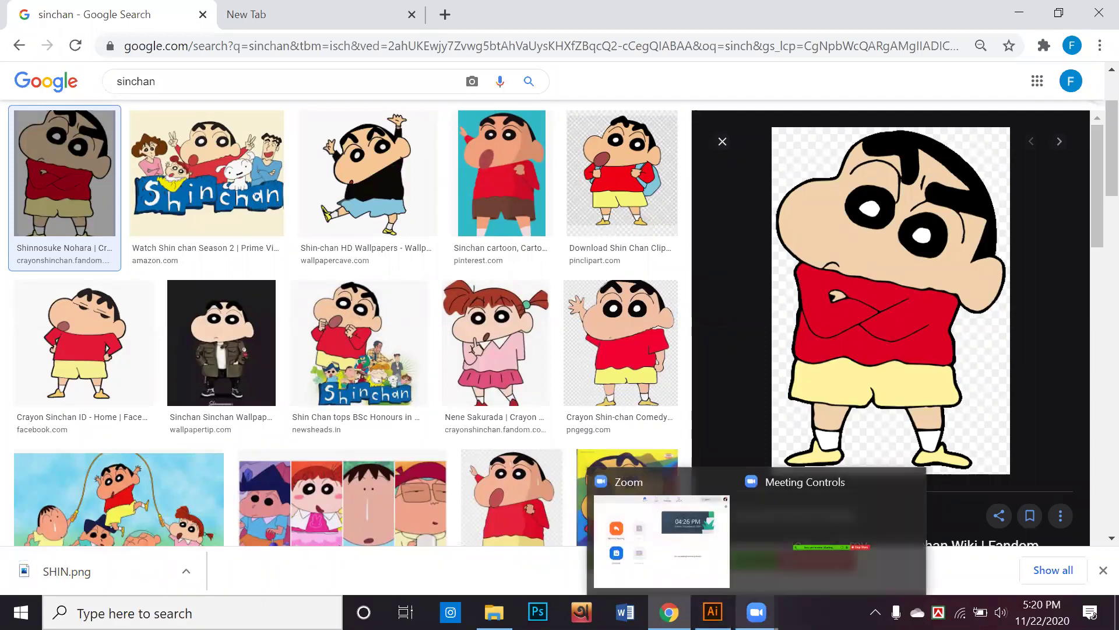
left_click(712, 612)
left_click_drag(595, 336, 596, 336)
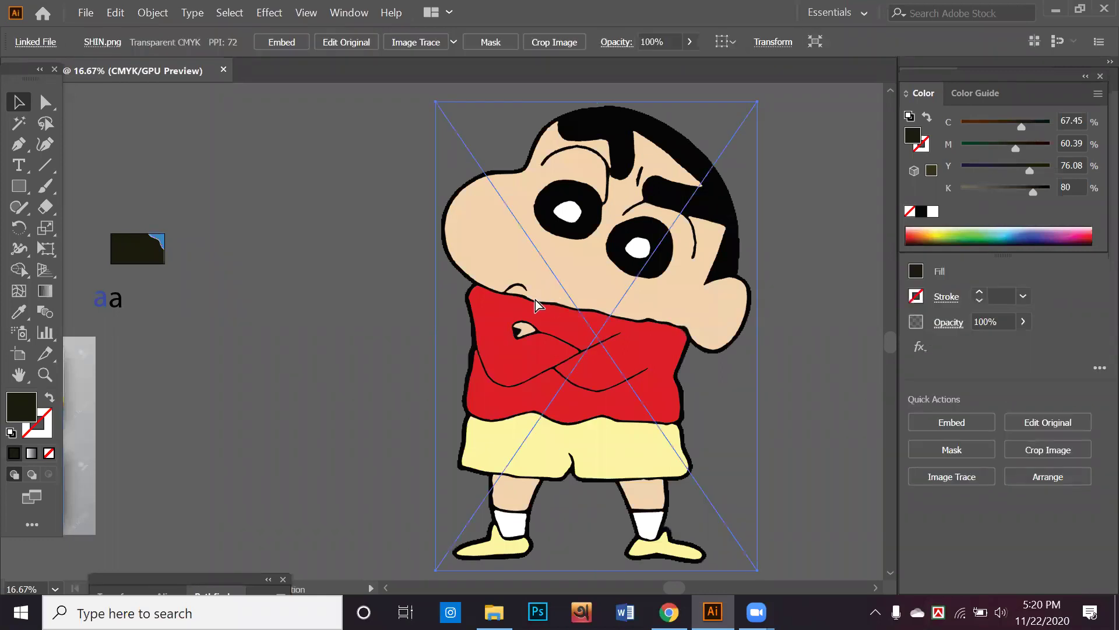
Deselect the image, zoom in, and start a Pen path at the forehead edge
left_click(96, 257)
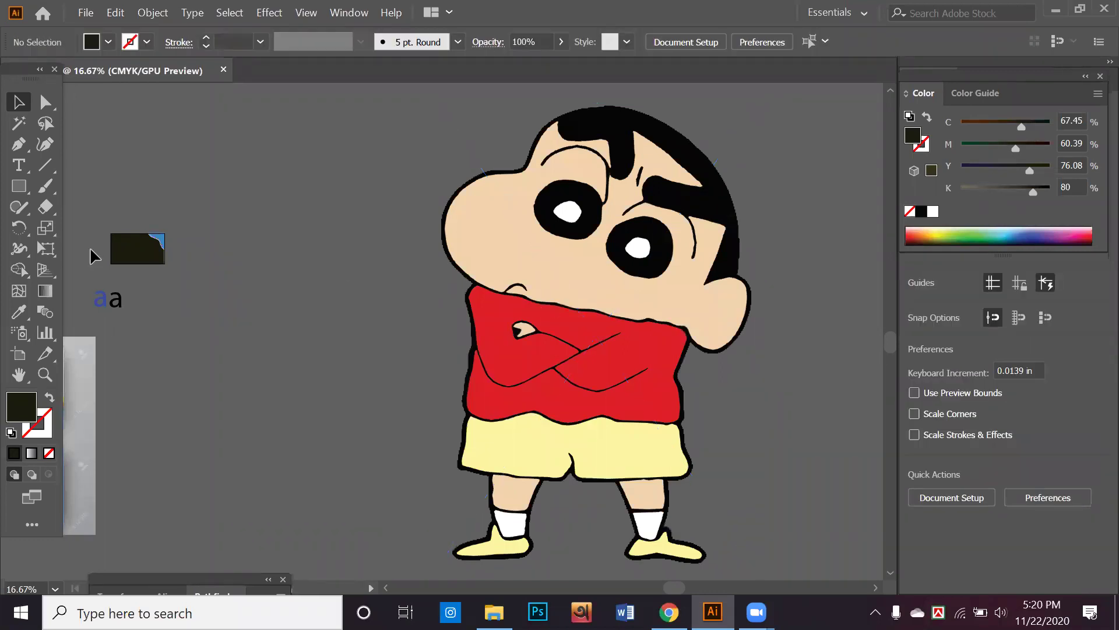
left_click(18, 144)
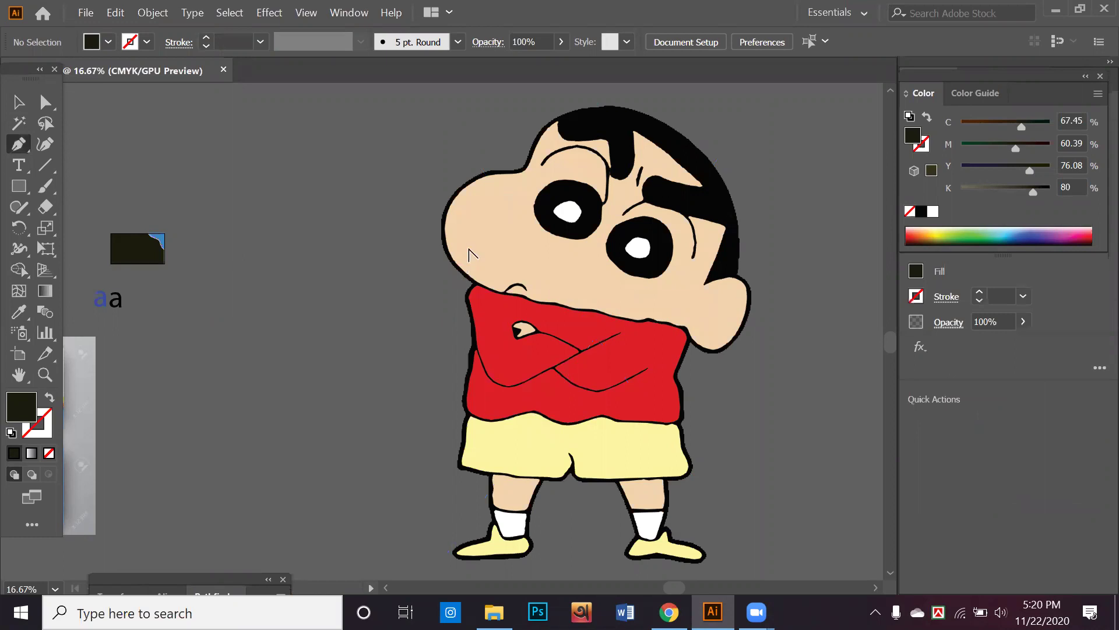
scroll(470, 247, "up", 2)
scroll(499, 274, "up", 1)
scroll(532, 220, "up", 3)
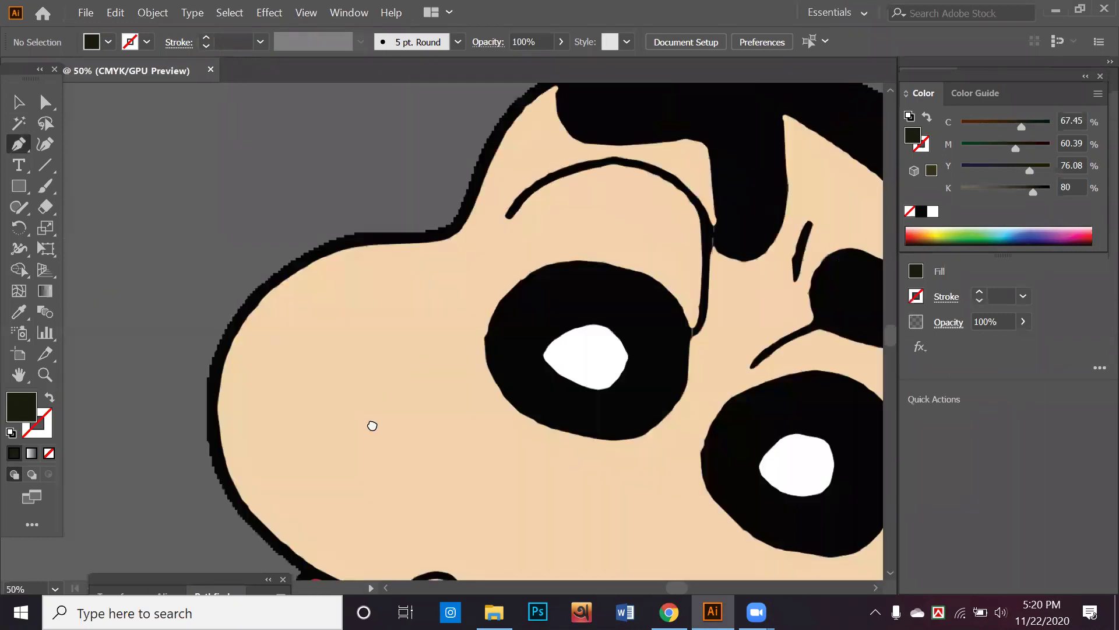
scroll(449, 267, "up", 2)
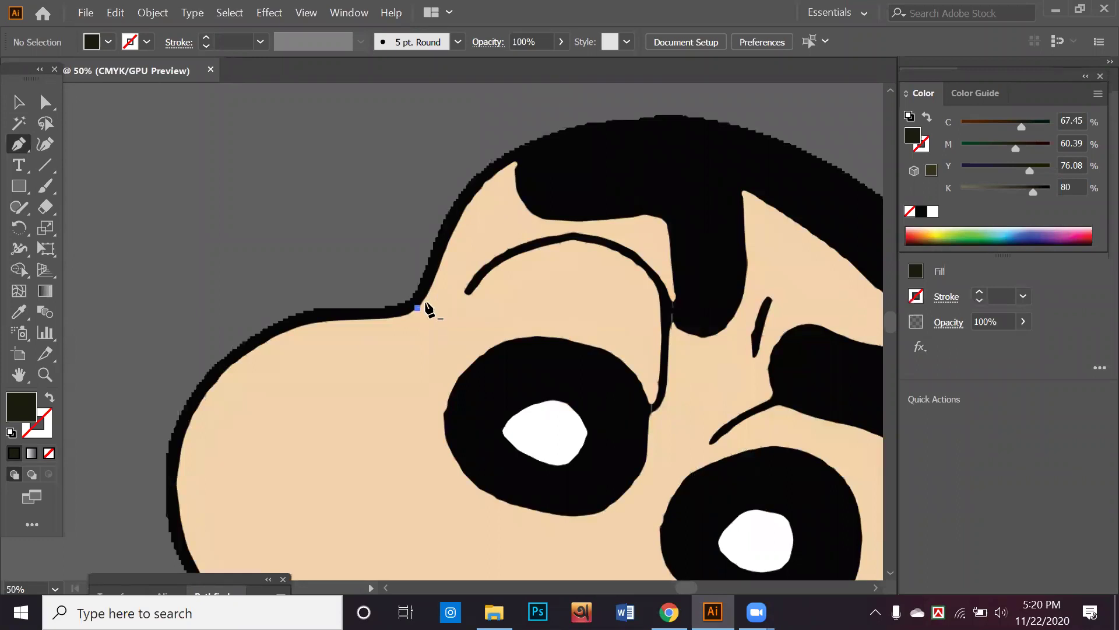
left_click(417, 308)
left_click_drag(489, 180, 508, 165)
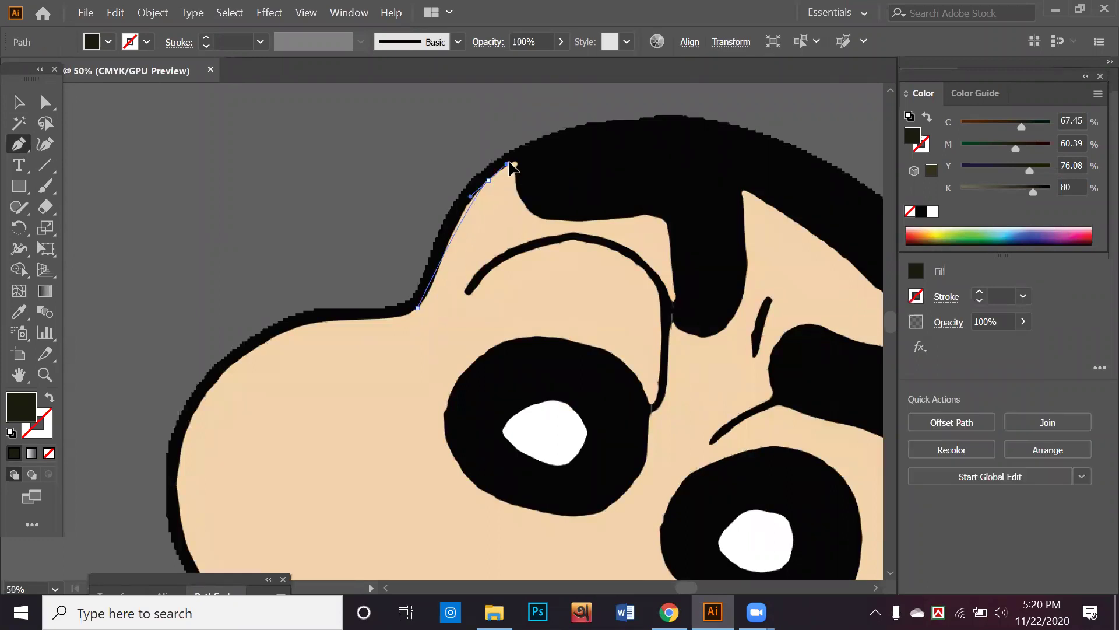
key("ctrl+z")
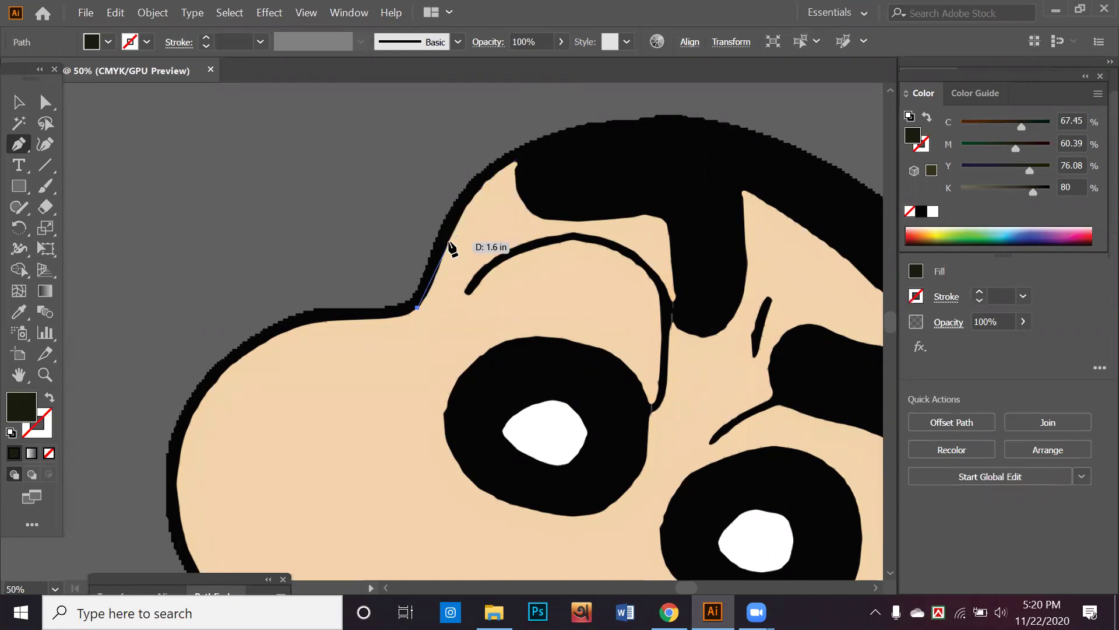
Set fill to None and curve the outline up to the hair tip and along the hair's bottom
left_click_drag(453, 221, 470, 188)
left_click(49, 453)
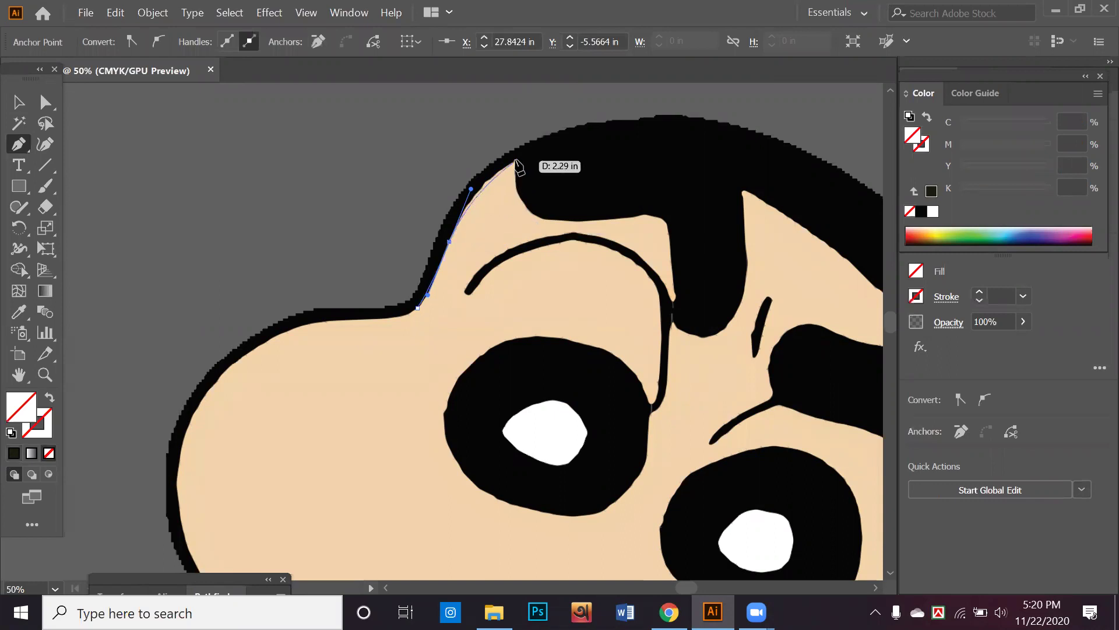
mouse_move(509, 165)
left_mouse_down()
mouse_move(519, 166)
mouse_move(513, 178)
left_mouse_up()
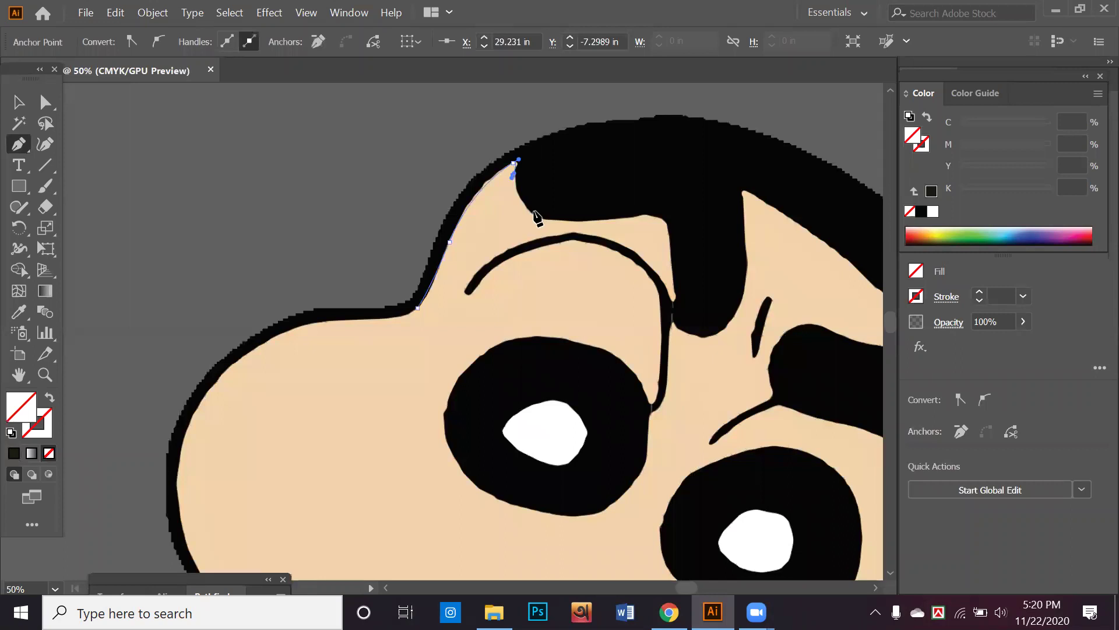
left_click_drag(548, 220, 579, 219)
key("space")
mouse_move(619, 208)
left_mouse_down()
mouse_move(540, 217)
mouse_move(600, 215)
left_mouse_up()
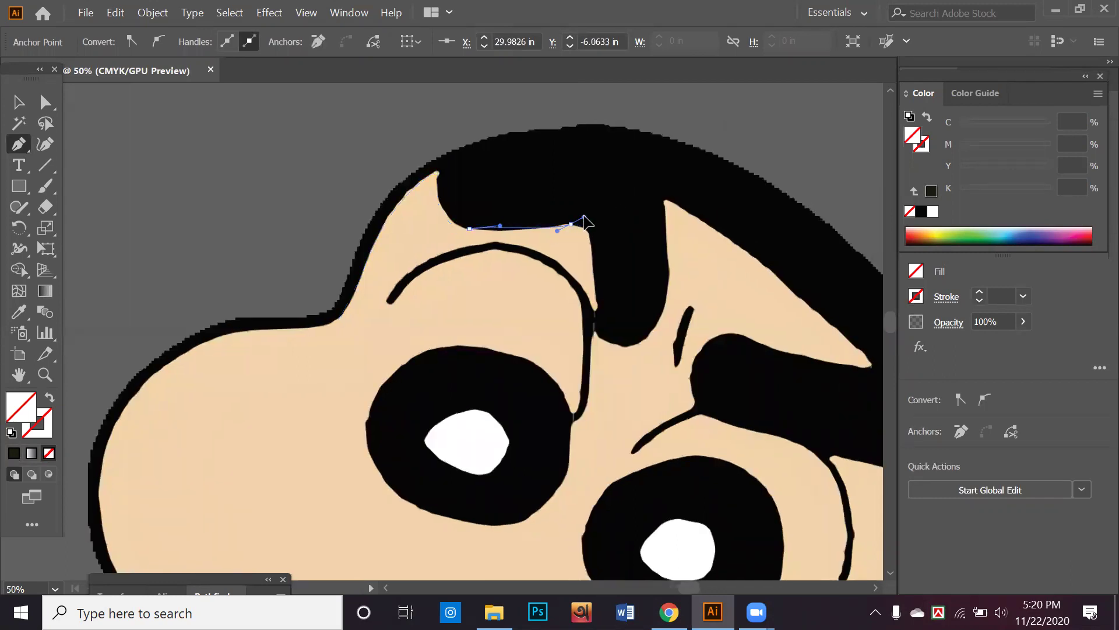
Trace the outline down and back up along the hair's lower edge
left_click(571, 224)
mouse_move(589, 245)
left_mouse_down()
mouse_move(592, 271)
mouse_move(555, 243)
left_mouse_up()
mouse_move(561, 296)
left_mouse_down()
mouse_move(567, 307)
mouse_move(618, 312)
left_mouse_up()
left_click(585, 327)
left_click(637, 266)
left_click(638, 233)
left_click(634, 204)
left_click_drag(643, 186, 663, 210)
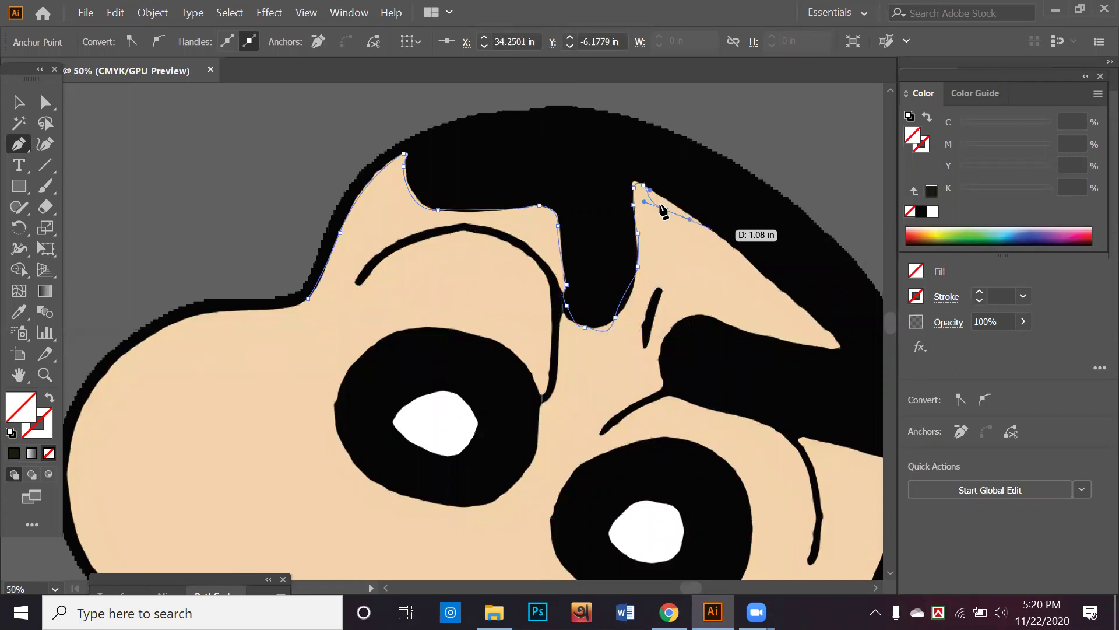
Continue the outline along the hairline and around the eyebrow
left_click_drag(737, 248, 767, 271)
left_click_drag(850, 354, 860, 346)
left_click_drag(678, 328, 737, 332)
left_click_drag(656, 384, 739, 419)
left_click(714, 409)
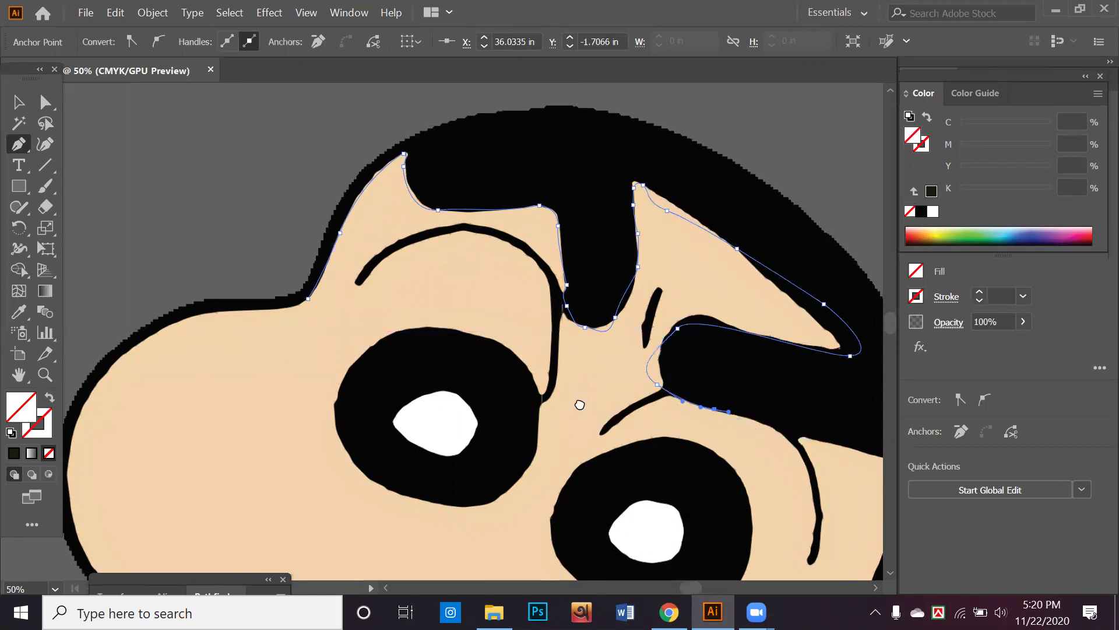
scroll(579, 405, "right", 5)
left_click_drag(618, 410, 622, 429)
Trace the outline around the cheek bulge and along the lower cheek edge
left_click(711, 448)
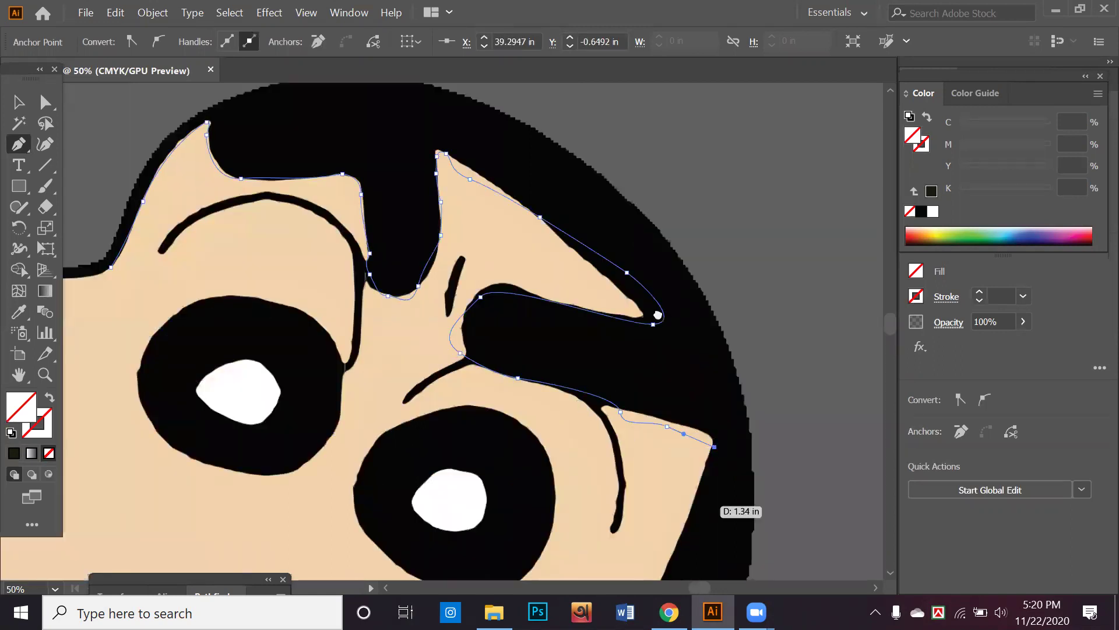
scroll(699, 467, "down", 5)
left_click_drag(634, 386, 650, 366)
left_click(702, 396)
left_click_drag(738, 485, 701, 524)
scroll(736, 500, "down", 1)
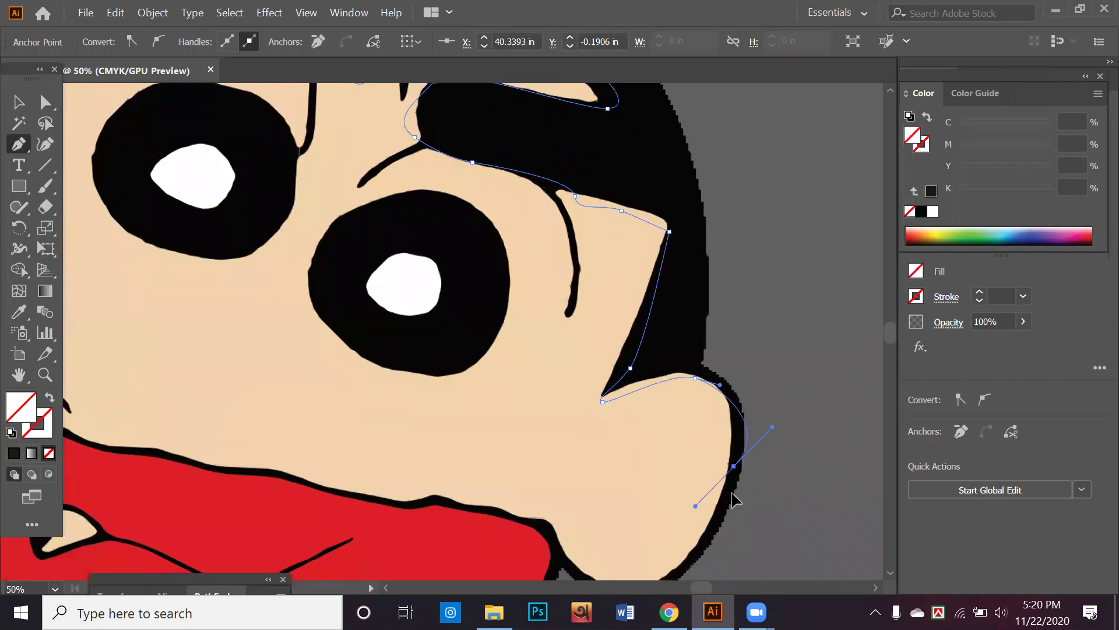
scroll(648, 424, "down", 5)
left_click_drag(630, 423, 587, 417)
left_click(561, 377)
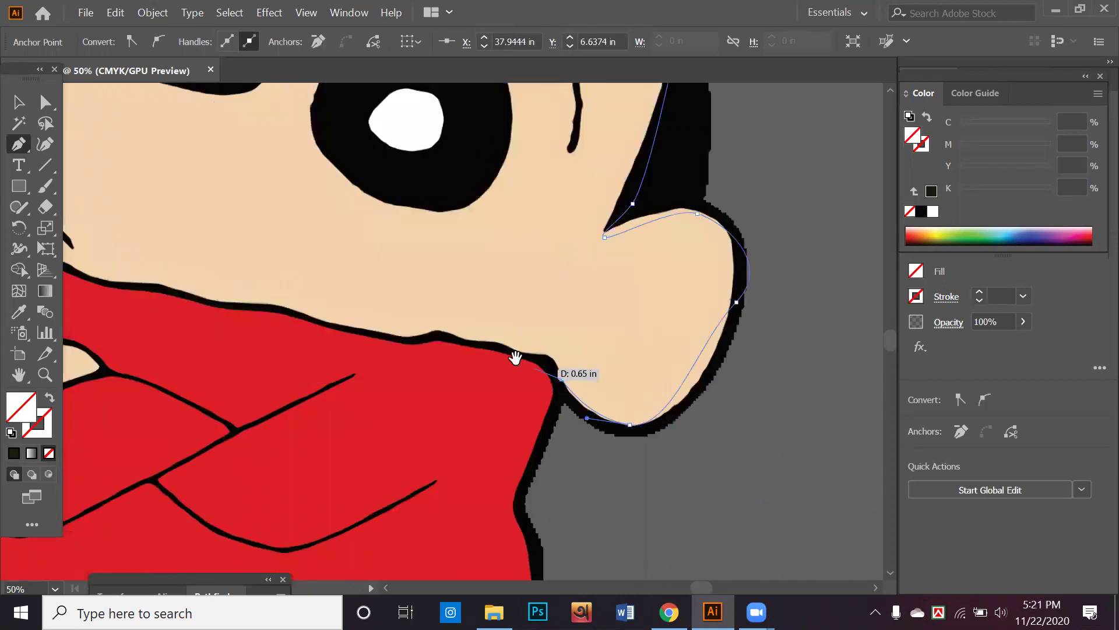
left_click_drag(512, 357, 583, 357)
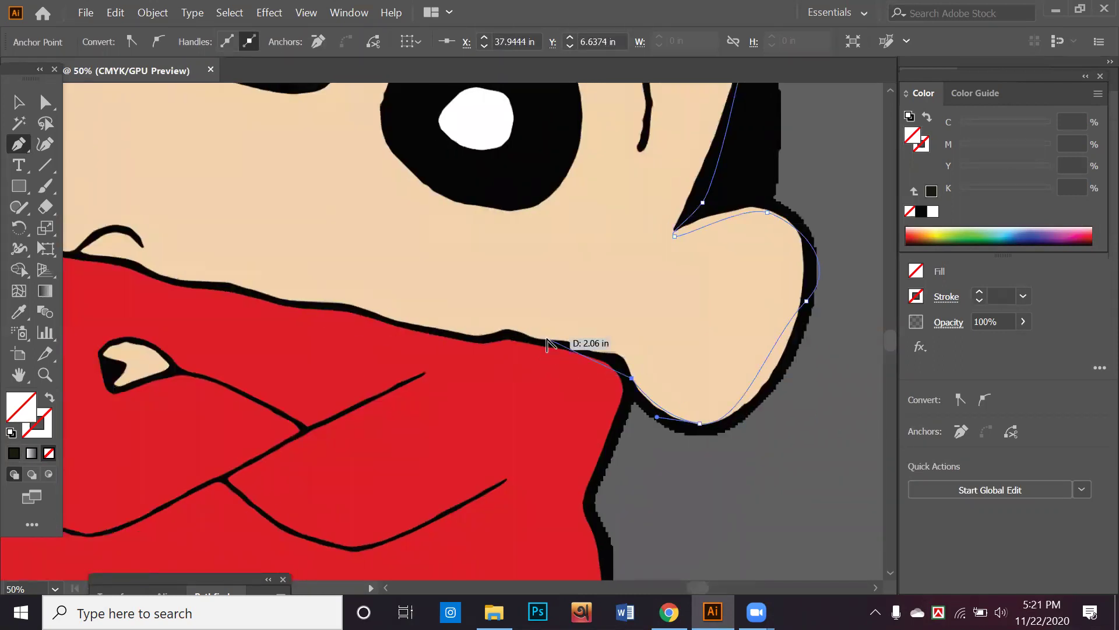
scroll(562, 344, "down", 1)
Run the outline along the collar's top edge and up the forehead, closing at the start anchor
left_click(563, 329)
left_click(465, 315)
left_click(332, 295)
left_click(274, 281)
mouse_move(156, 219)
left_mouse_down()
mouse_move(215, 272)
mouse_move(268, 352)
left_mouse_up()
left_click(218, 247)
left_click(257, 173)
left_click_drag(324, 145, 335, 146)
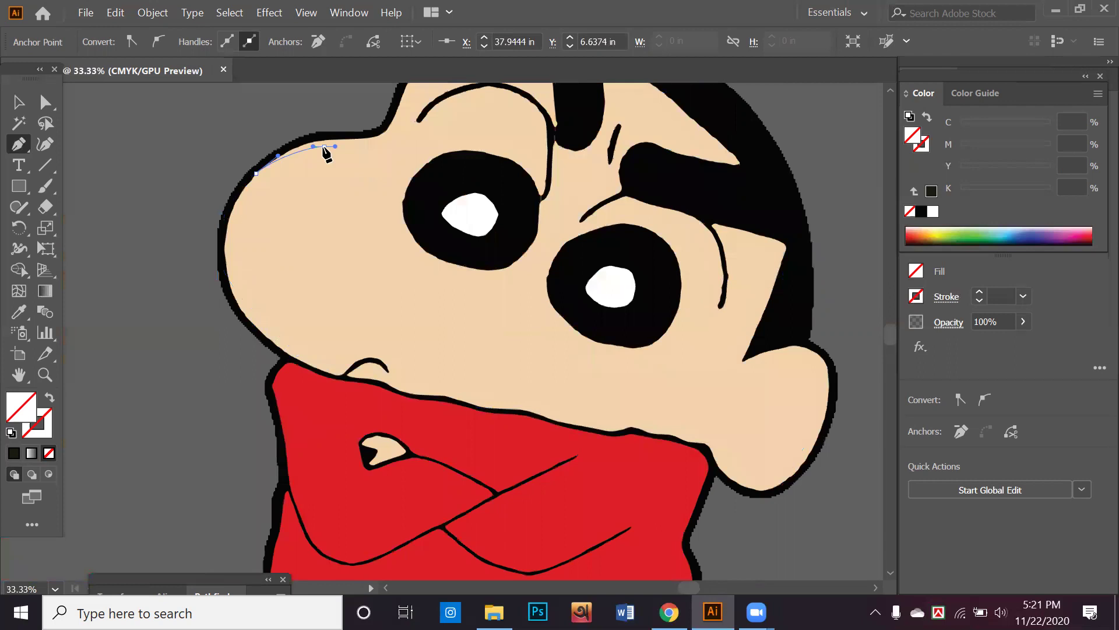
left_click(385, 132)
Fill the face shape with the sampled skin tone (C 4.6, M 17.06, Y 32.7) and send it to back
left_click(19, 102)
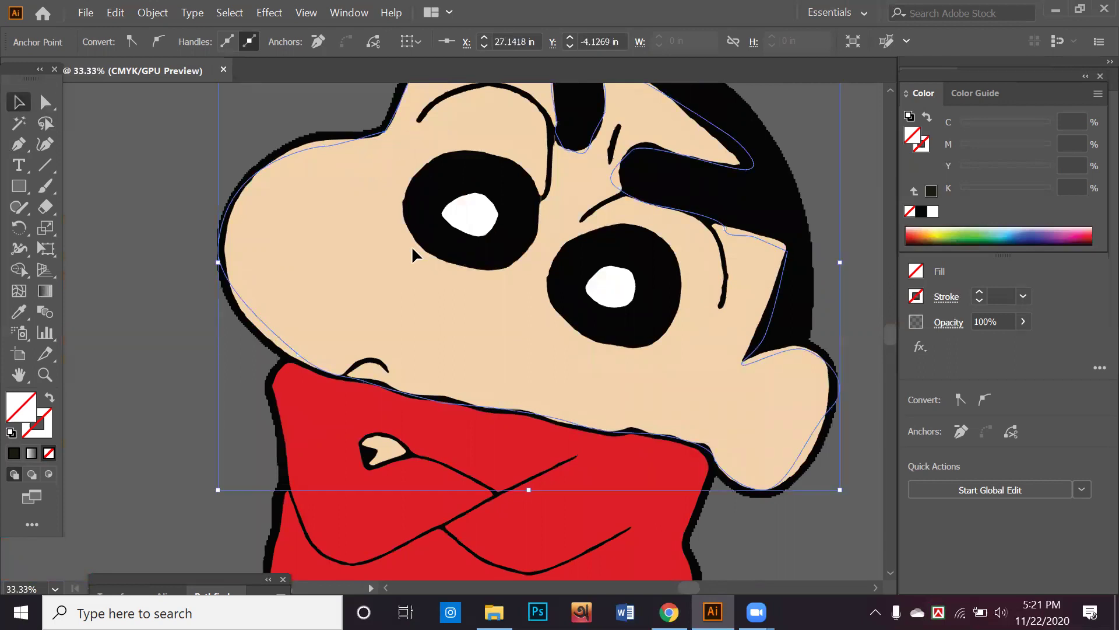
left_click(8, 318)
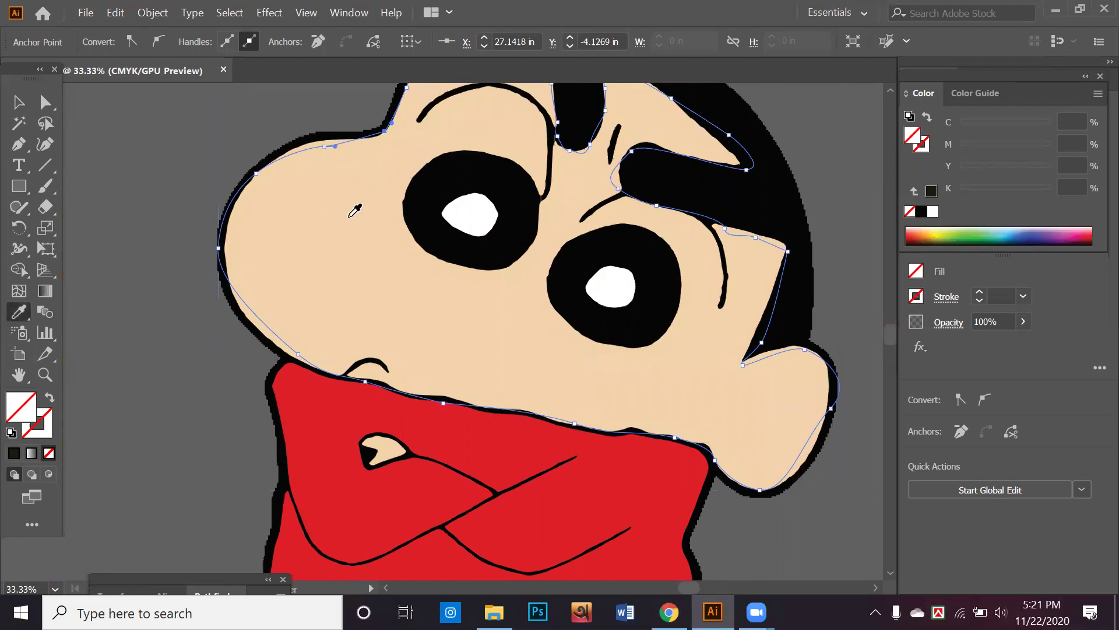
left_click(350, 216)
left_click(19, 102)
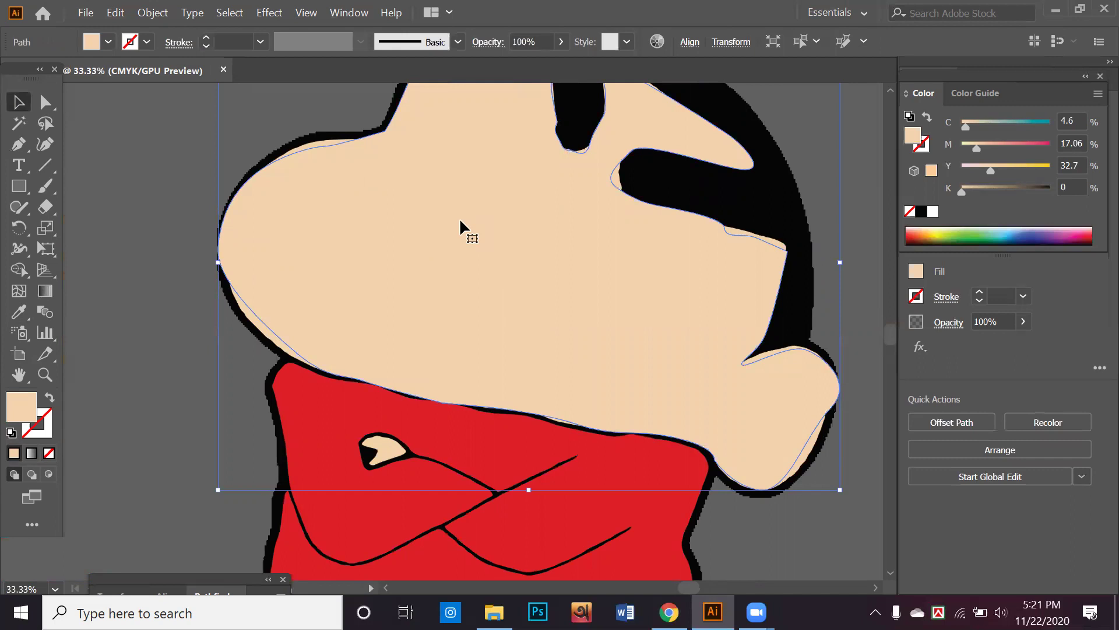
right_click(460, 221)
mouse_move(505, 487)
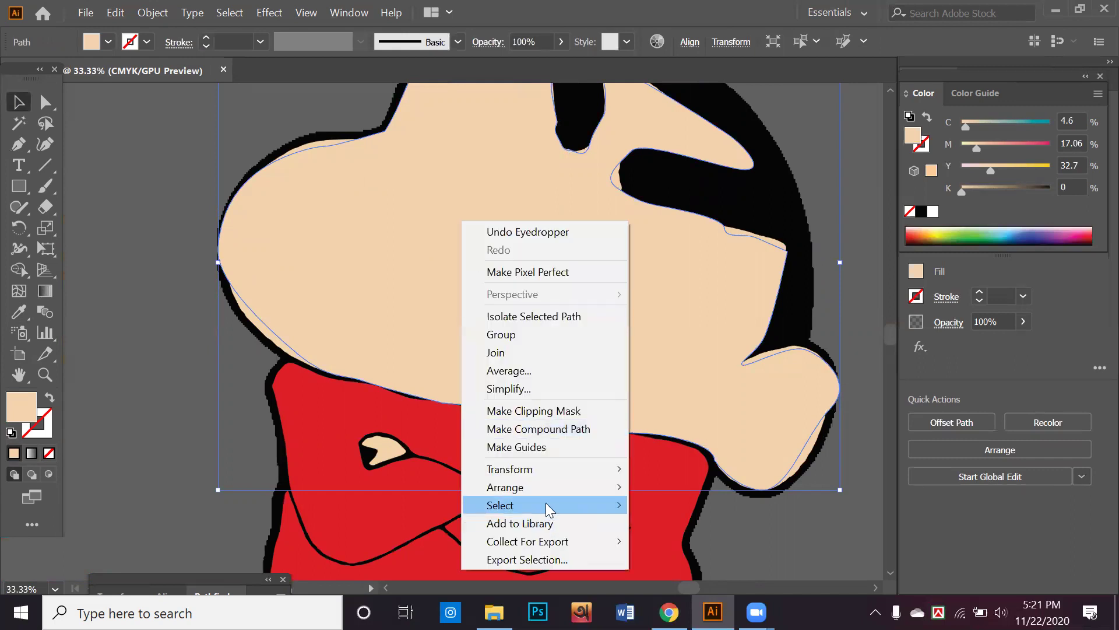
left_click(710, 548)
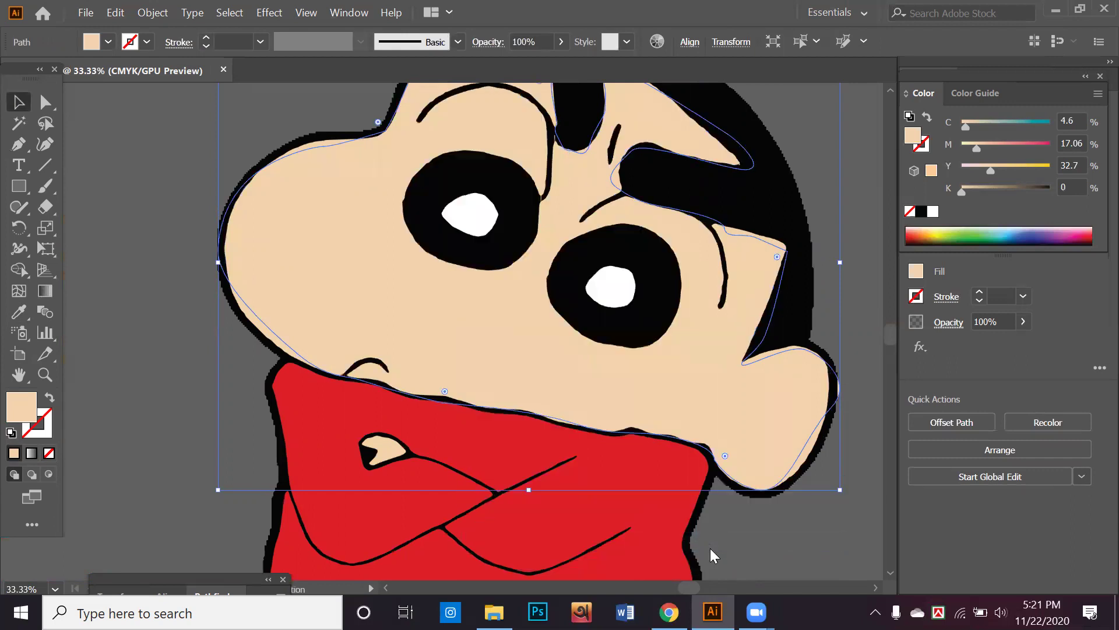
left_click(710, 548)
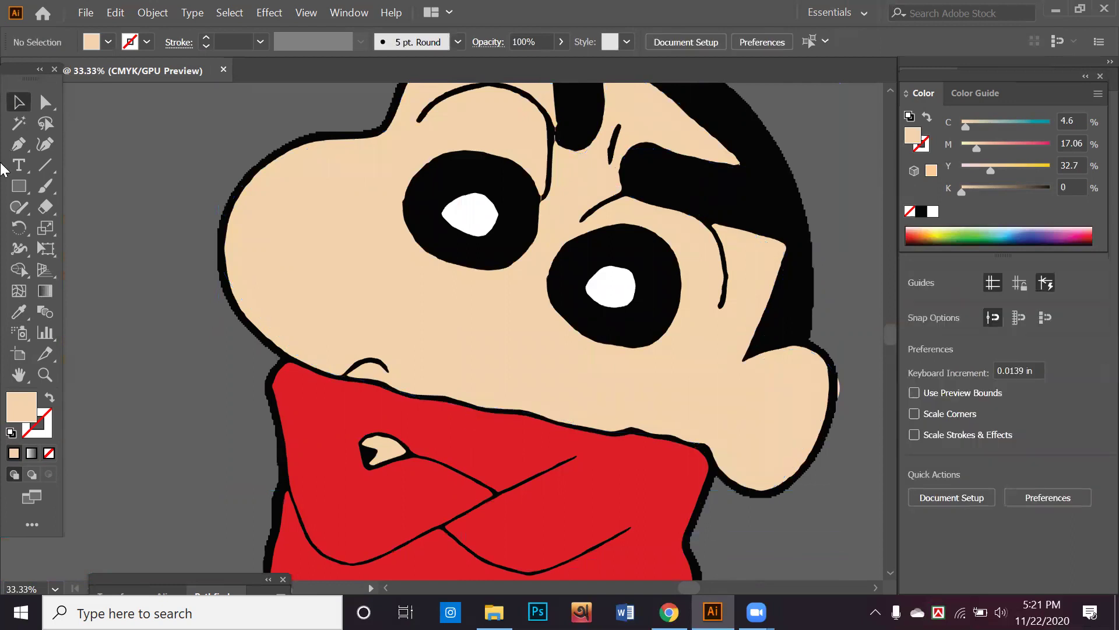
left_click(19, 144)
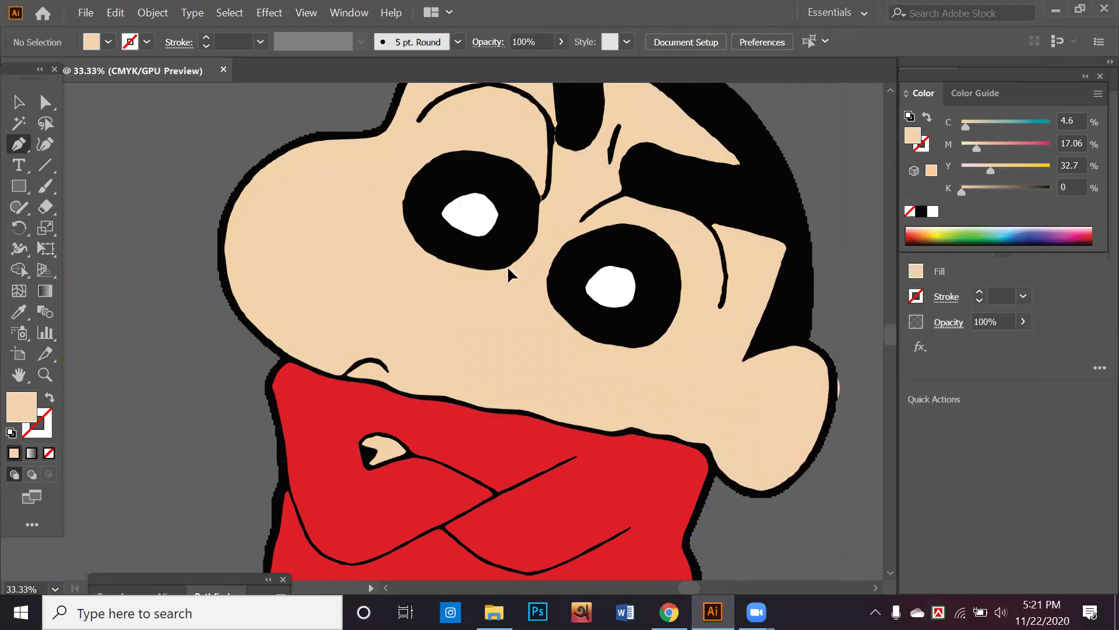
Trace a closed path around the outline of the left eye
left_click(509, 268)
left_click_drag(429, 257, 404, 232)
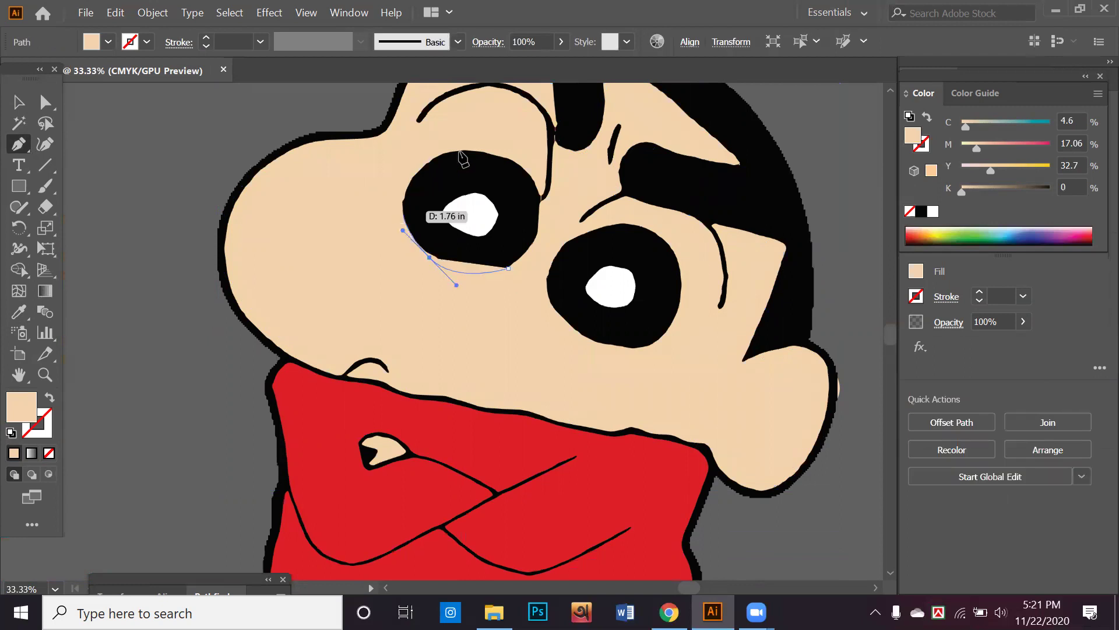
left_click(403, 208)
left_click(463, 151)
left_click(529, 174)
left_click_drag(535, 224, 544, 209)
left_click(509, 268)
left_click_drag(509, 269, 456, 285)
Fill the left eye shape with sampled black and send it to the back
left_click(18, 312)
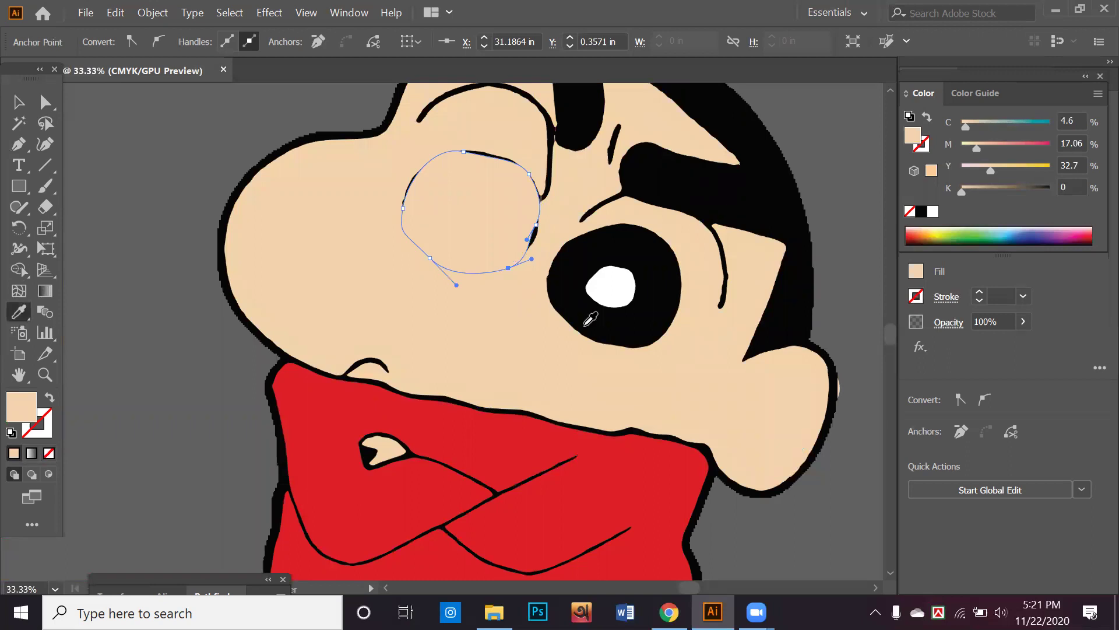
left_click(587, 321)
key("v")
right_click(474, 211)
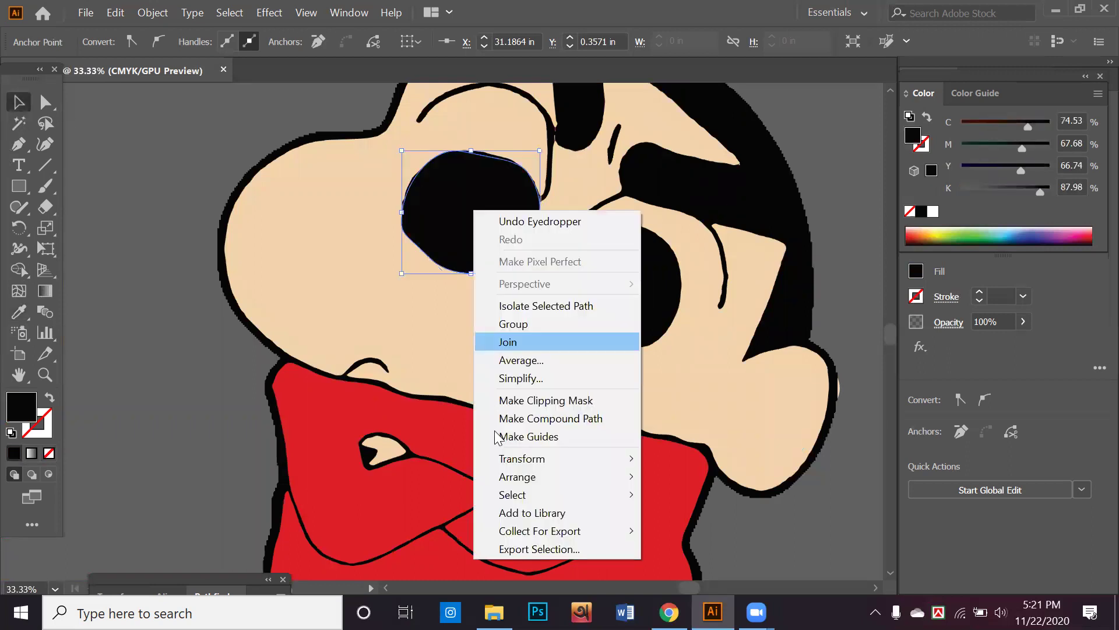
left_click(734, 528)
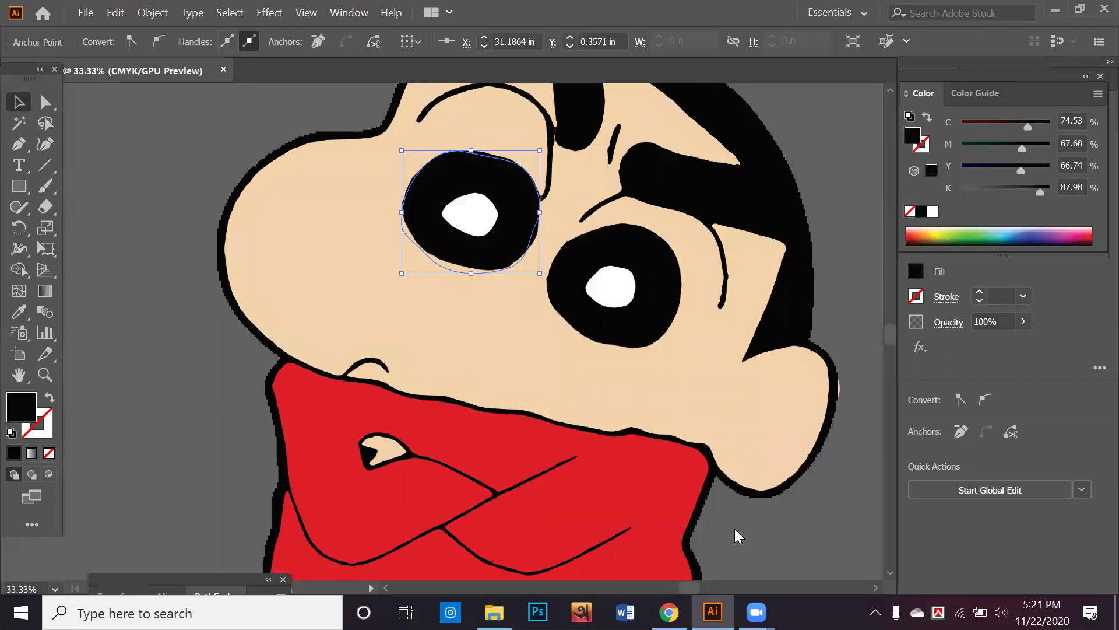
left_click(735, 529)
Draw a small curved highlight path across the left eye's pupil
left_click(18, 144)
left_click_drag(450, 200, 469, 193)
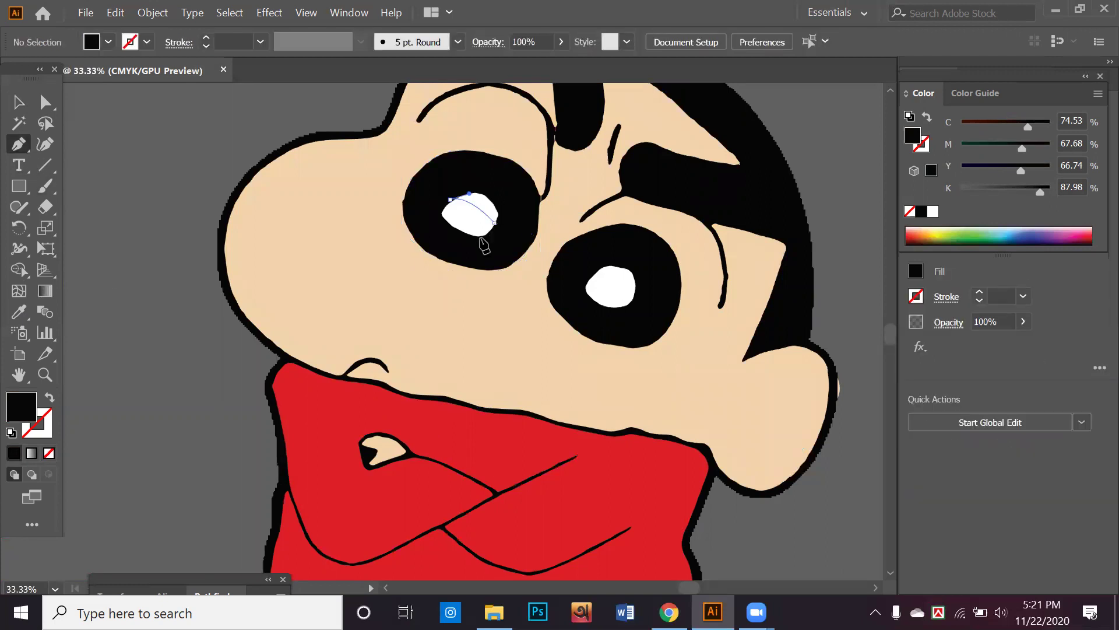
left_click_drag(484, 245, 449, 201)
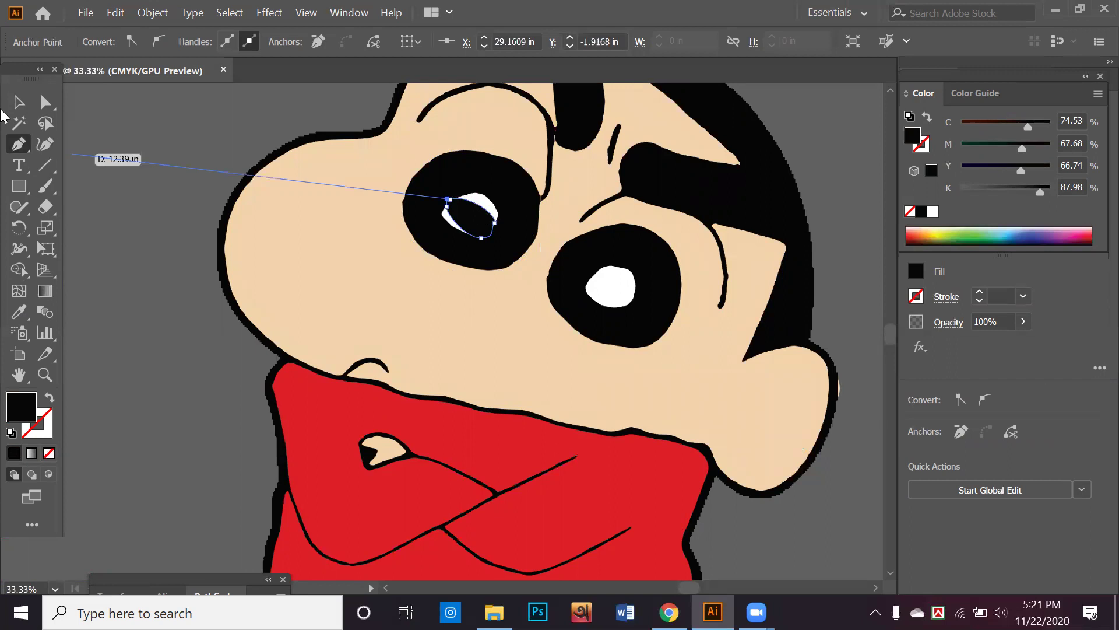
left_click(17, 103)
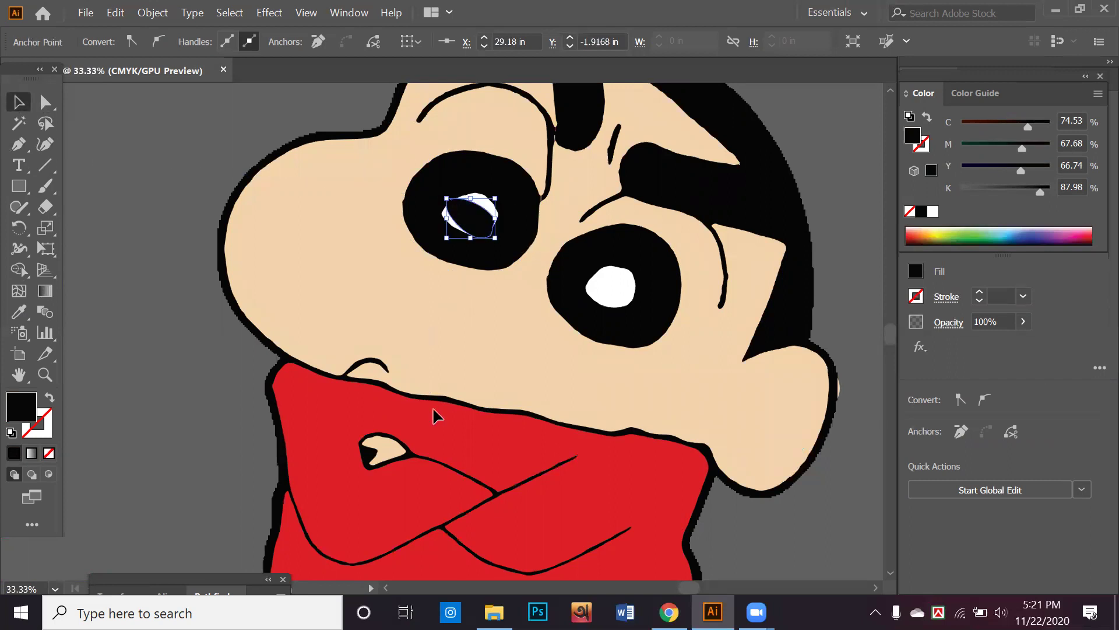
Sample the shirt's red into the new eye shape and send it behind the white highlight
left_click(19, 312)
left_click(606, 285)
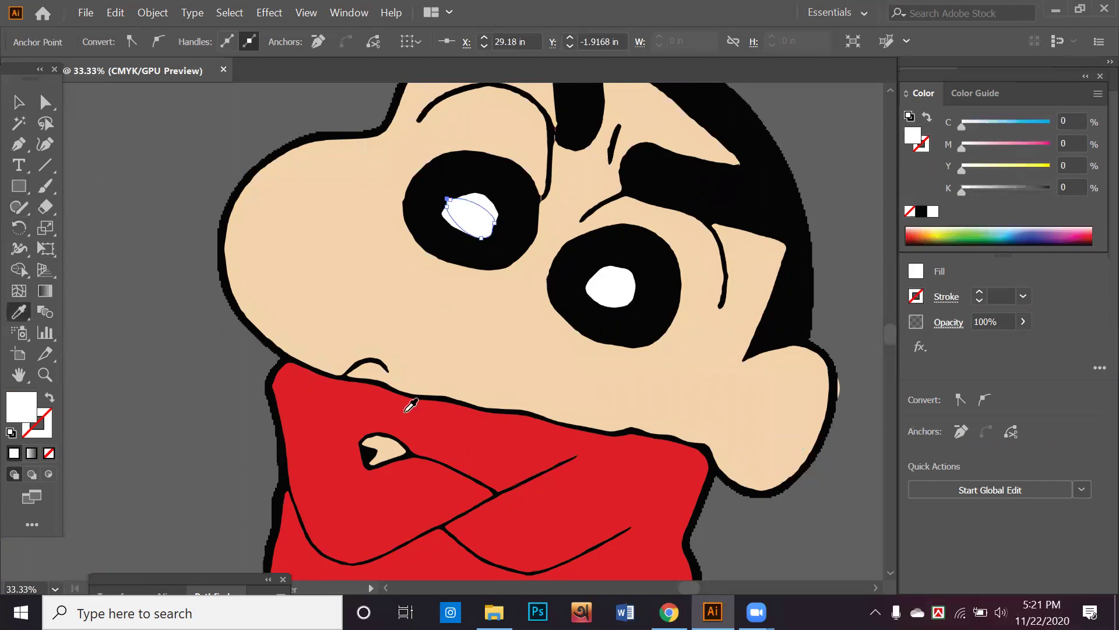
left_click(465, 439)
left_click(19, 102)
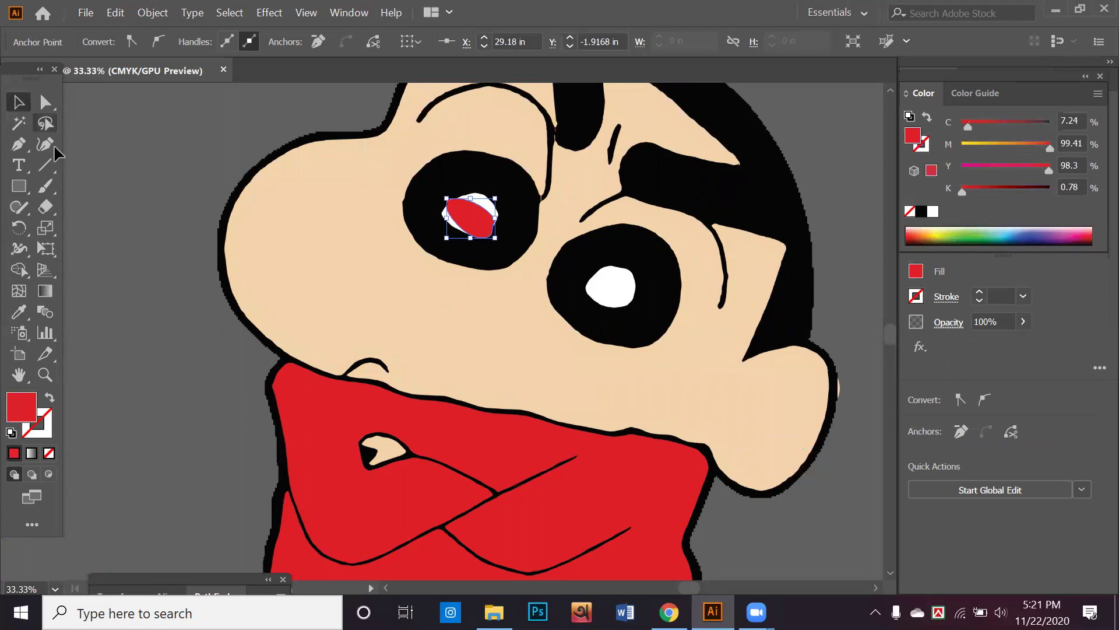
right_click(472, 220)
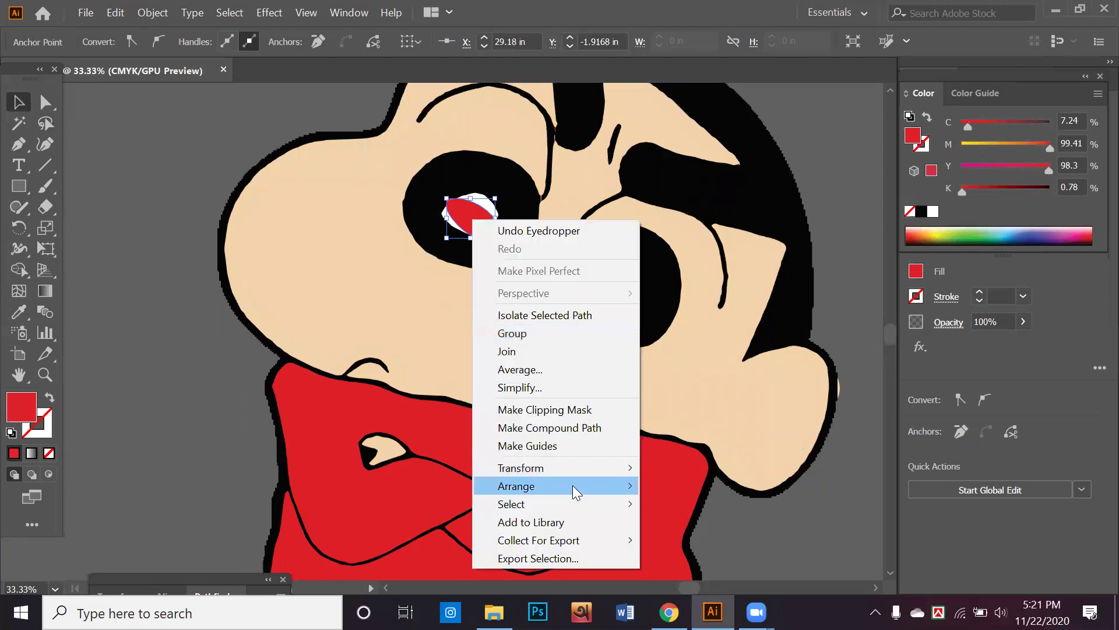
mouse_move(525, 485)
left_click(739, 538)
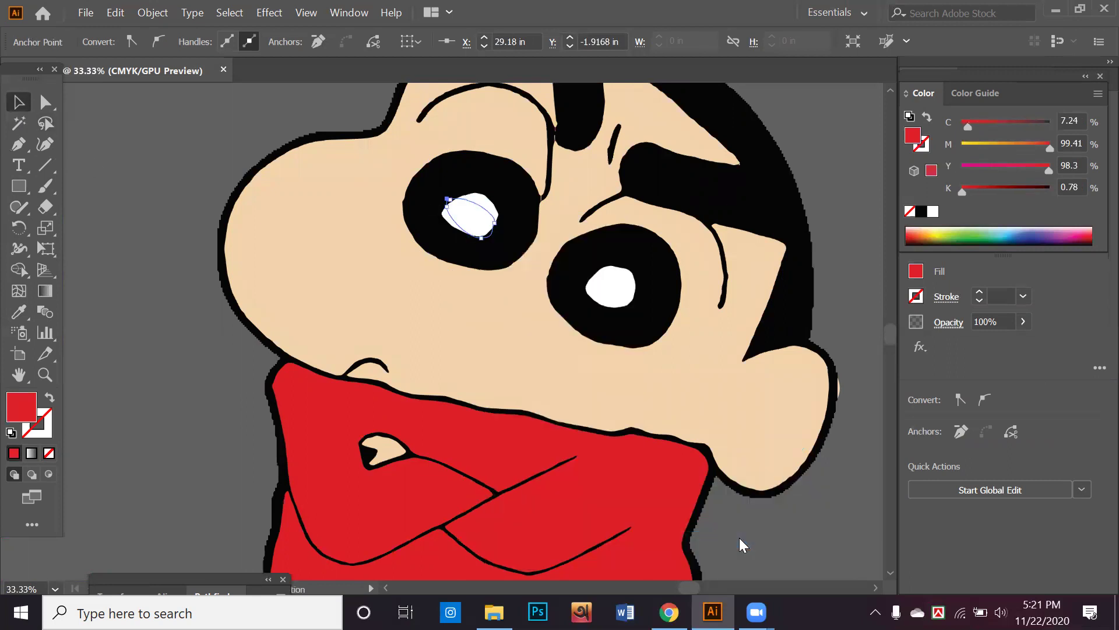
left_click(739, 538)
left_click(18, 144)
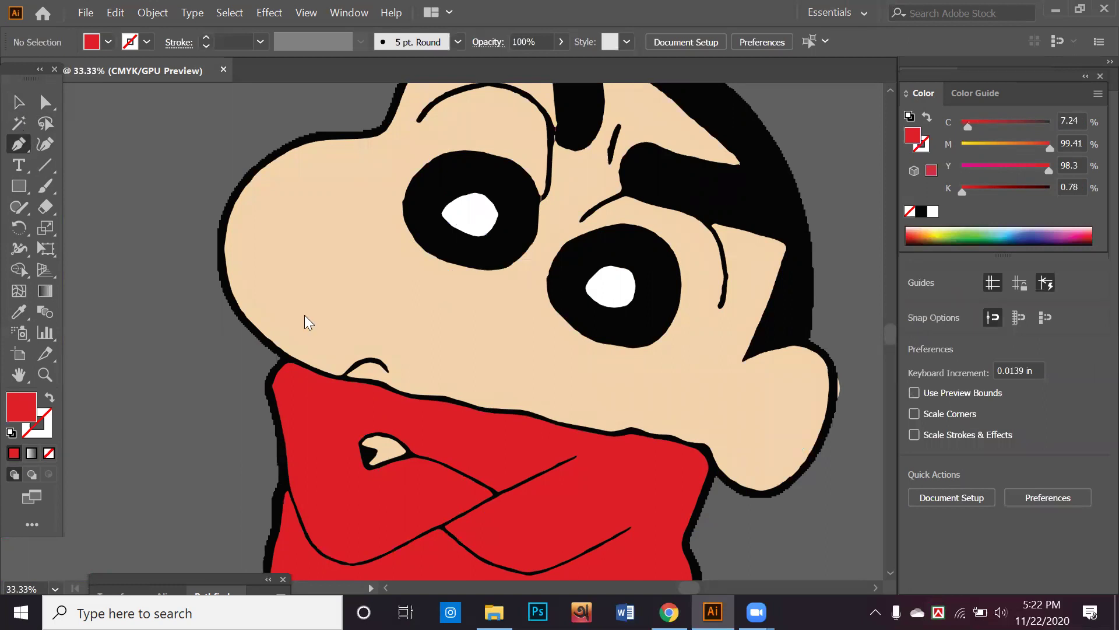
Trace the curved forehead line above the left eye, undoing one misplaced anchor
scroll(349, 279, "up", 2)
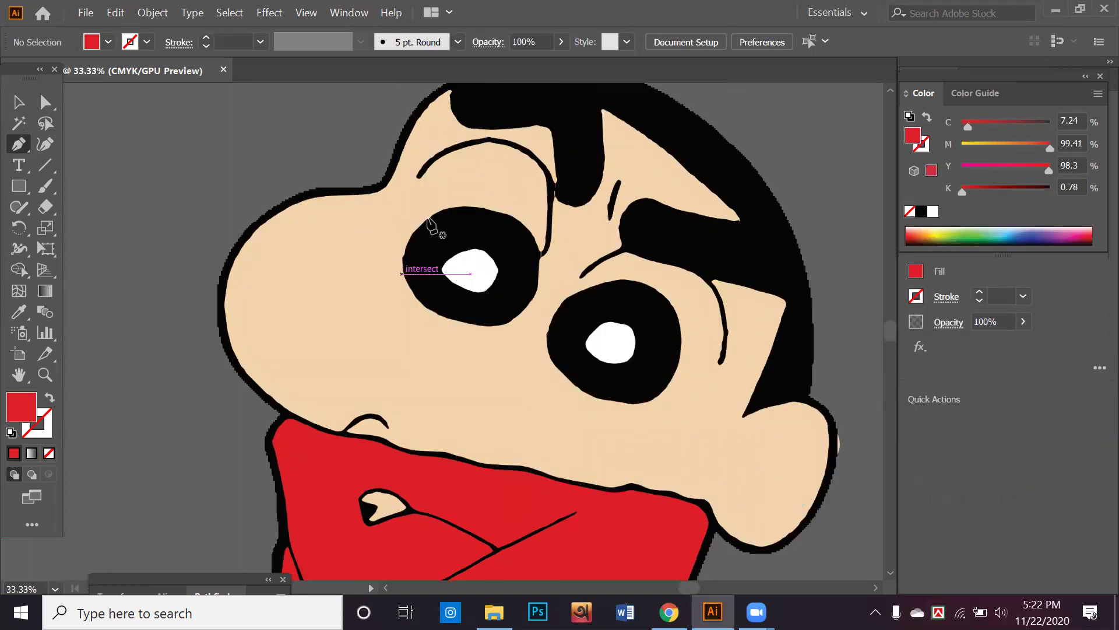
left_click(420, 176)
left_click_drag(481, 141, 509, 140)
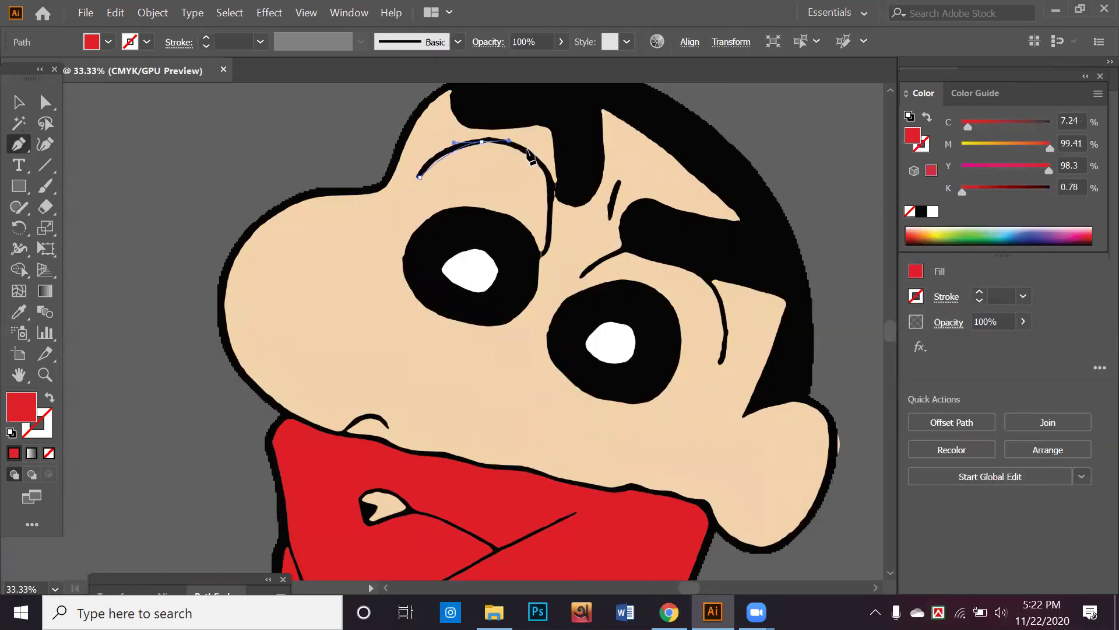
left_click(553, 185)
left_click_drag(544, 251, 326, 345)
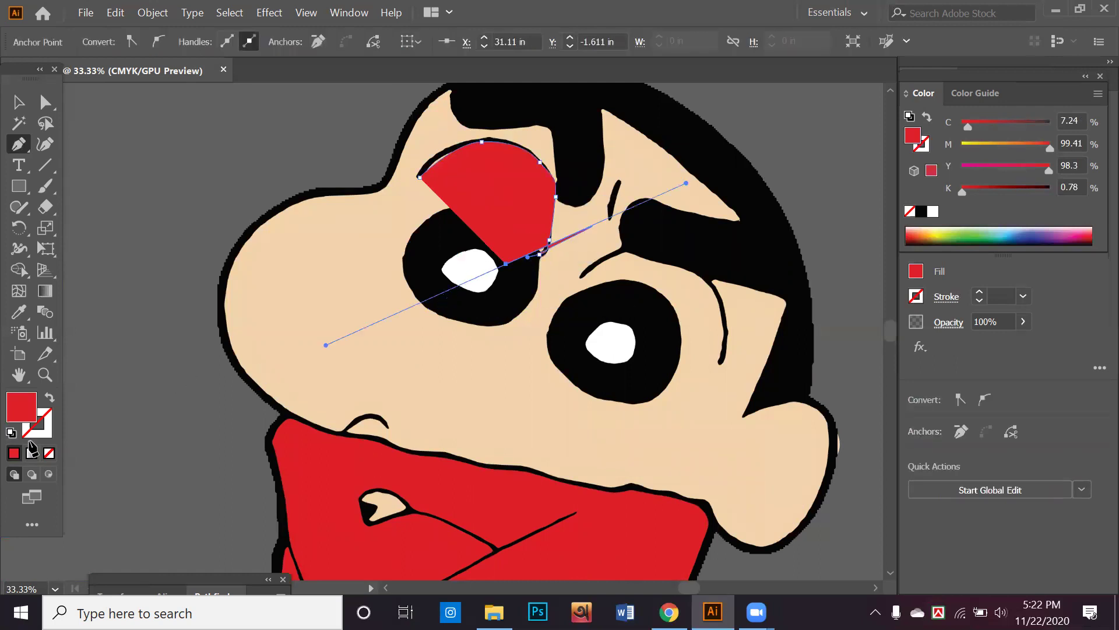
key("ctrl+z")
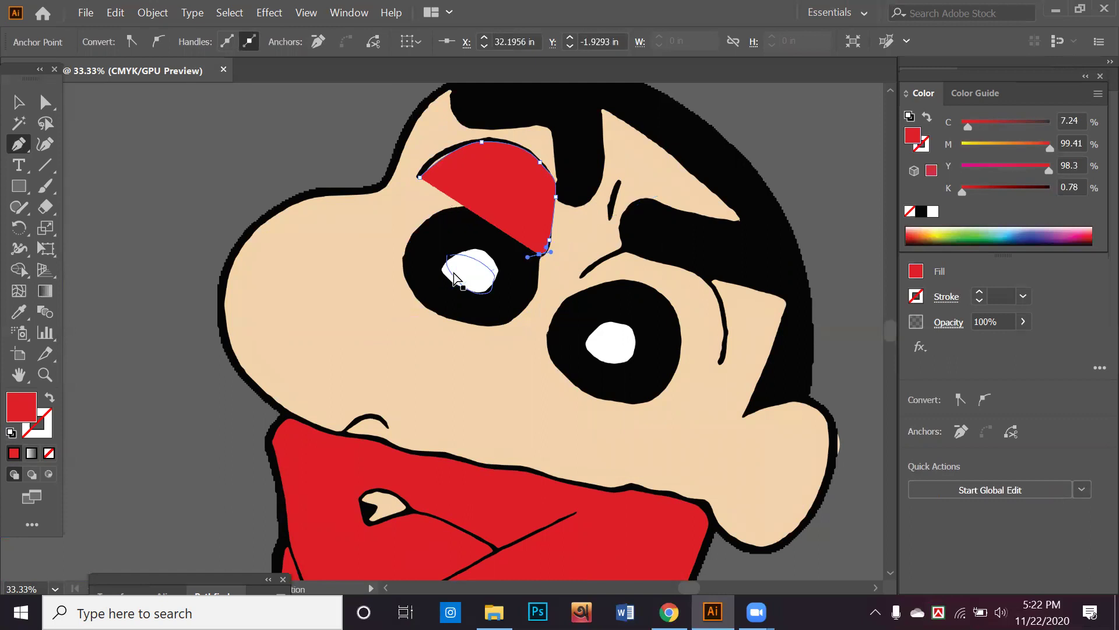
Turn the line into an unfilled red stroke with 8 pt weight, then deselect
left_click(49, 400)
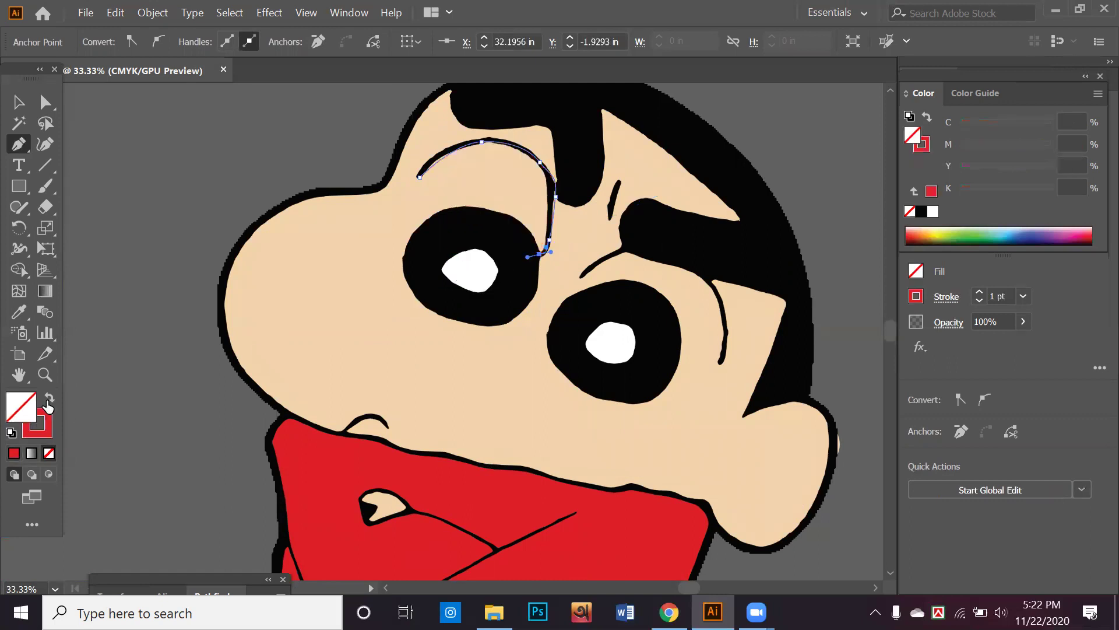
left_click(49, 427)
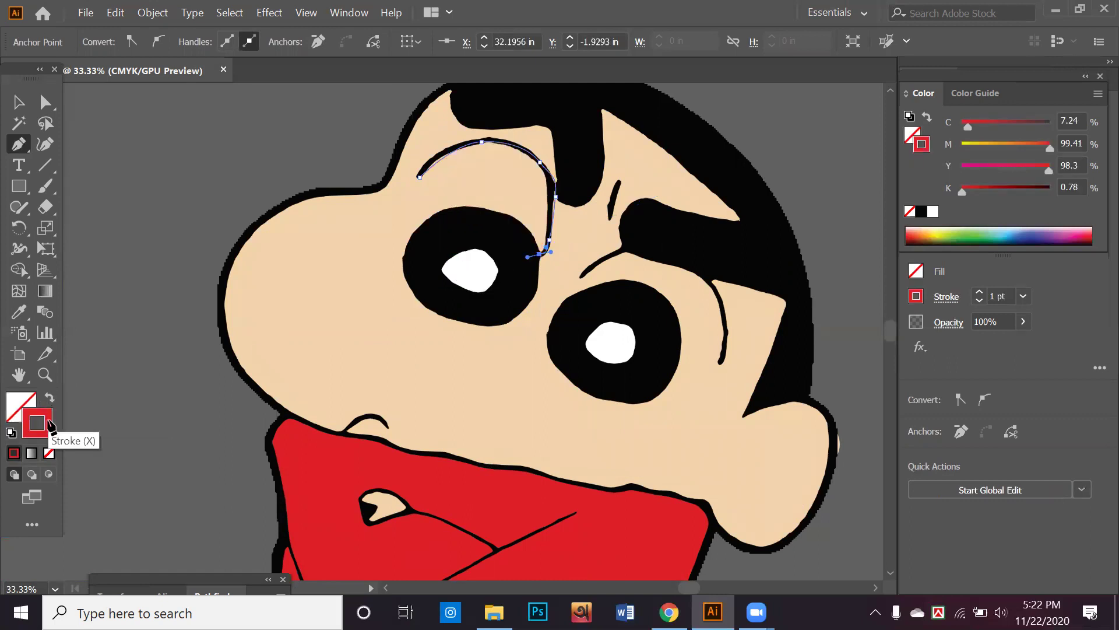
left_click(984, 292)
left_click(985, 292)
left_click(980, 291)
left_click(981, 291)
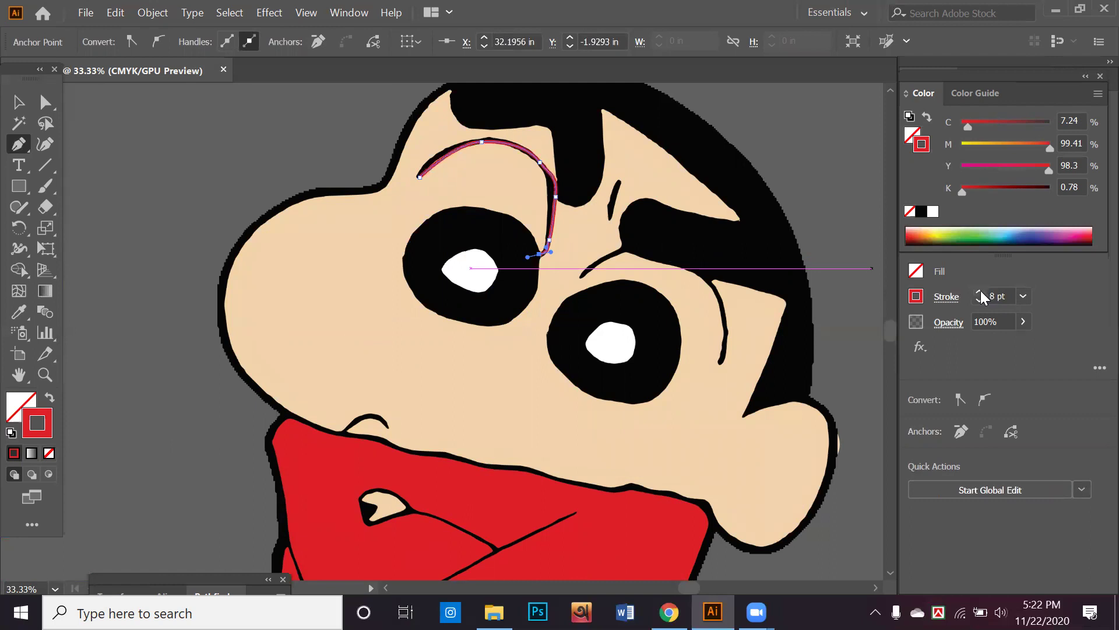
left_click(18, 102)
left_click(198, 135)
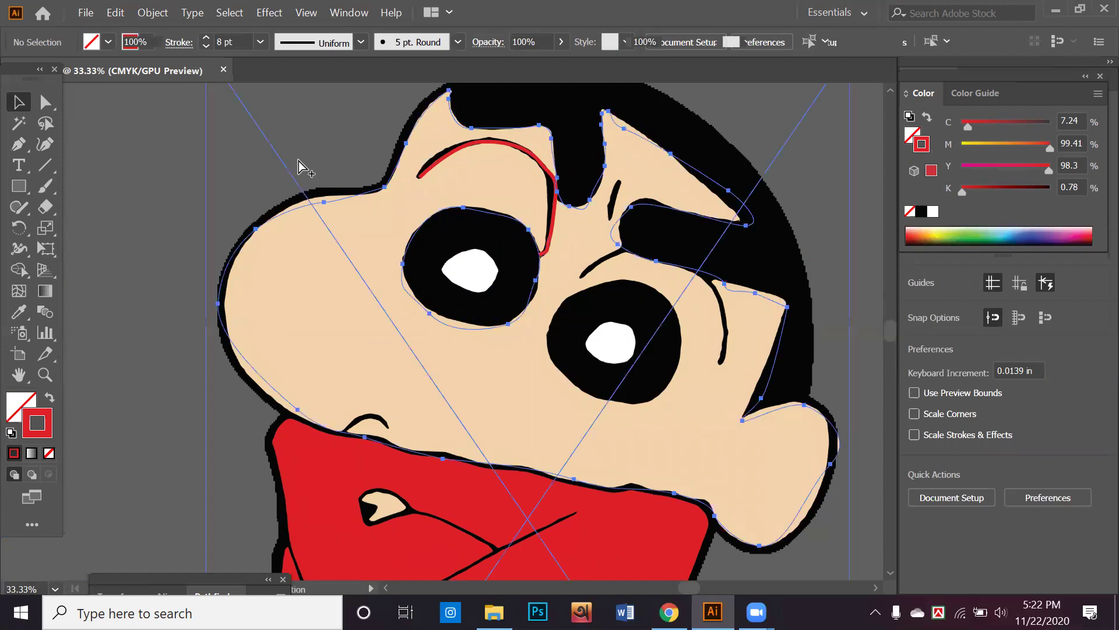
left_click(250, 190)
left_click(180, 263)
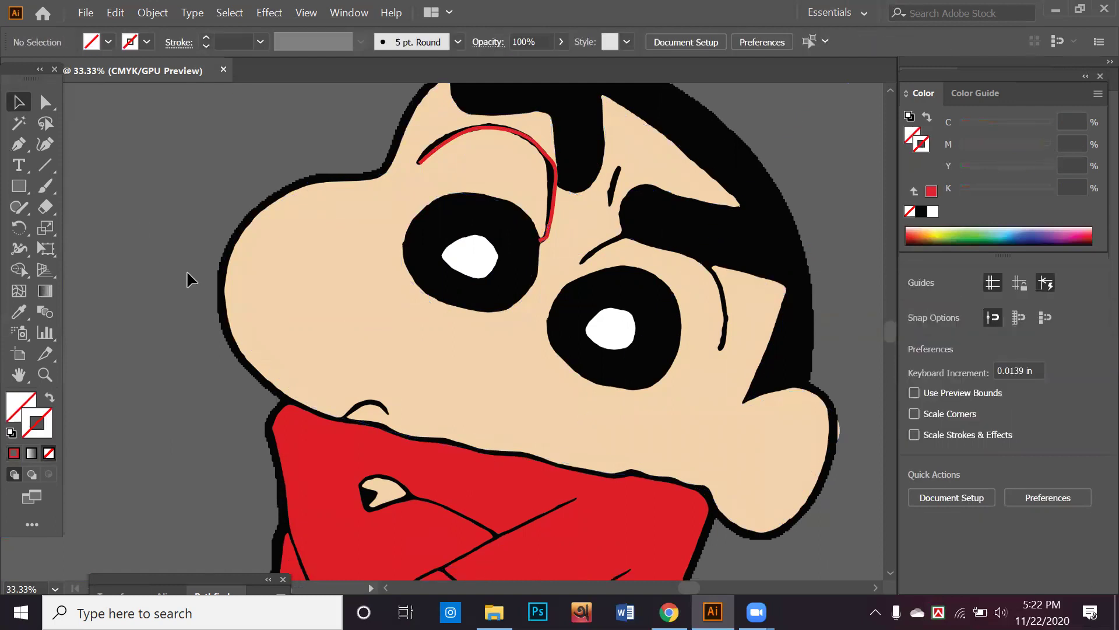
scroll(186, 271, "down", 2)
Move the character image aside and send the peach face shape to the back
left_click(231, 335)
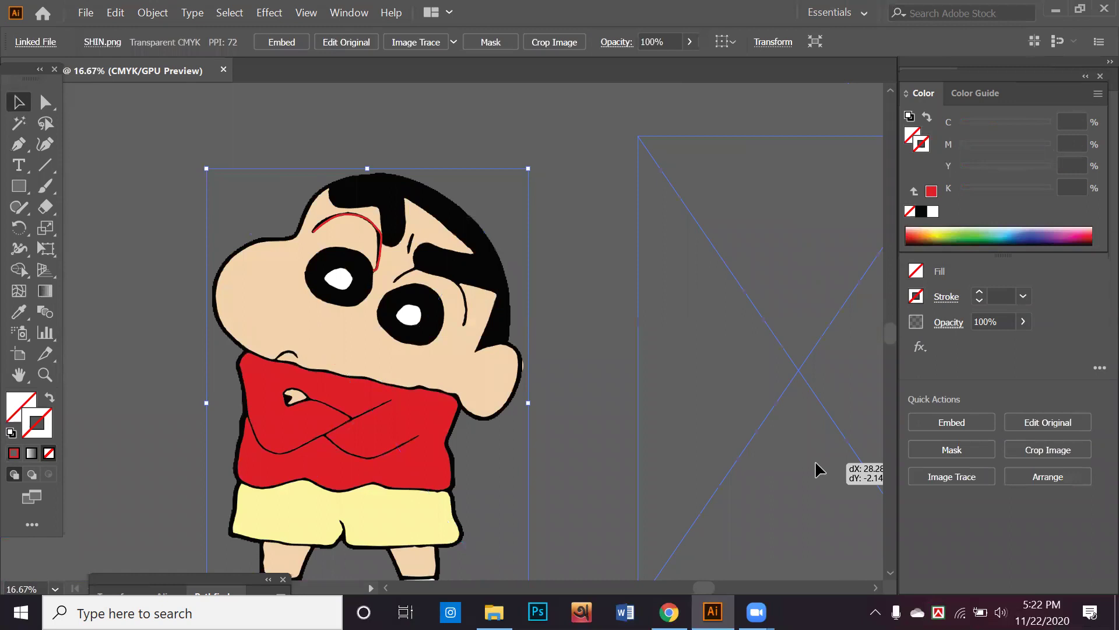
left_click_drag(822, 462, 805, 467)
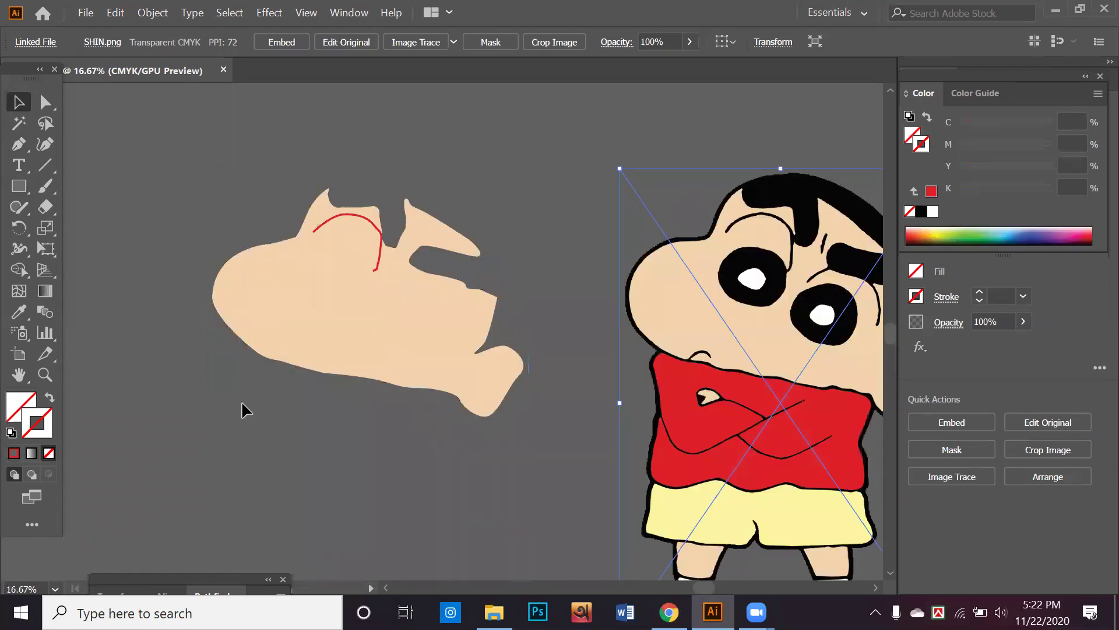
left_click(367, 331)
right_click(370, 335)
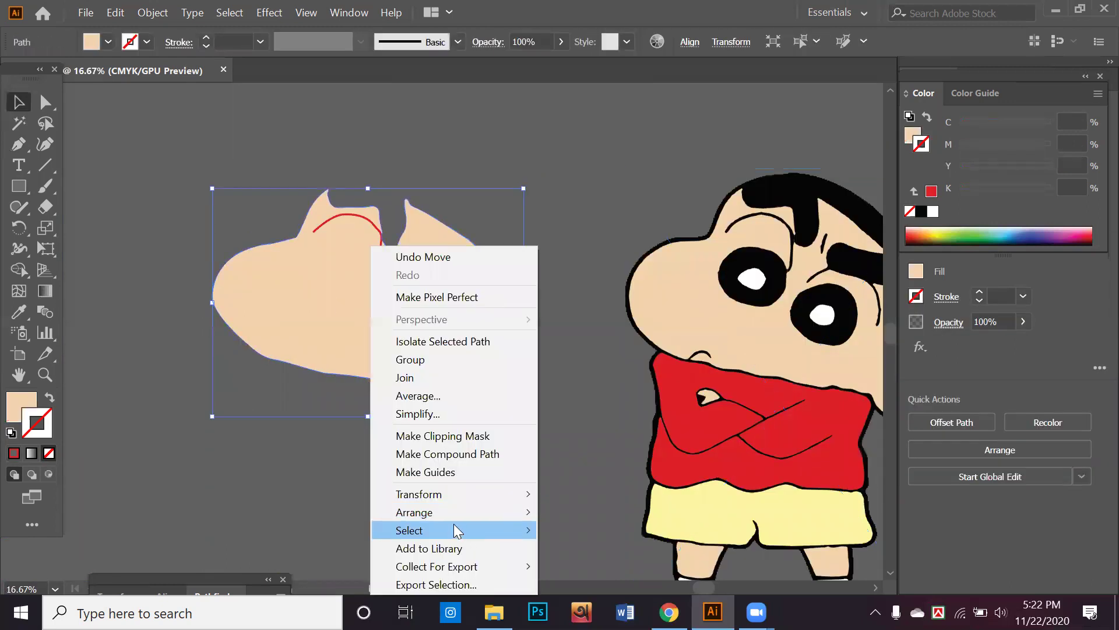
mouse_move(415, 512)
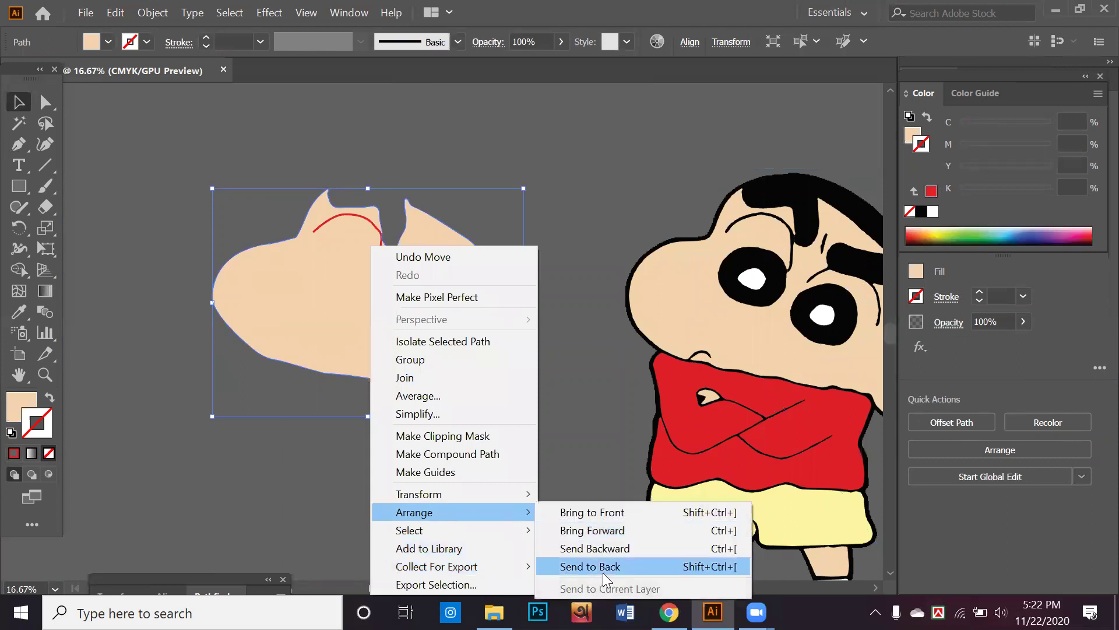
left_click(604, 569)
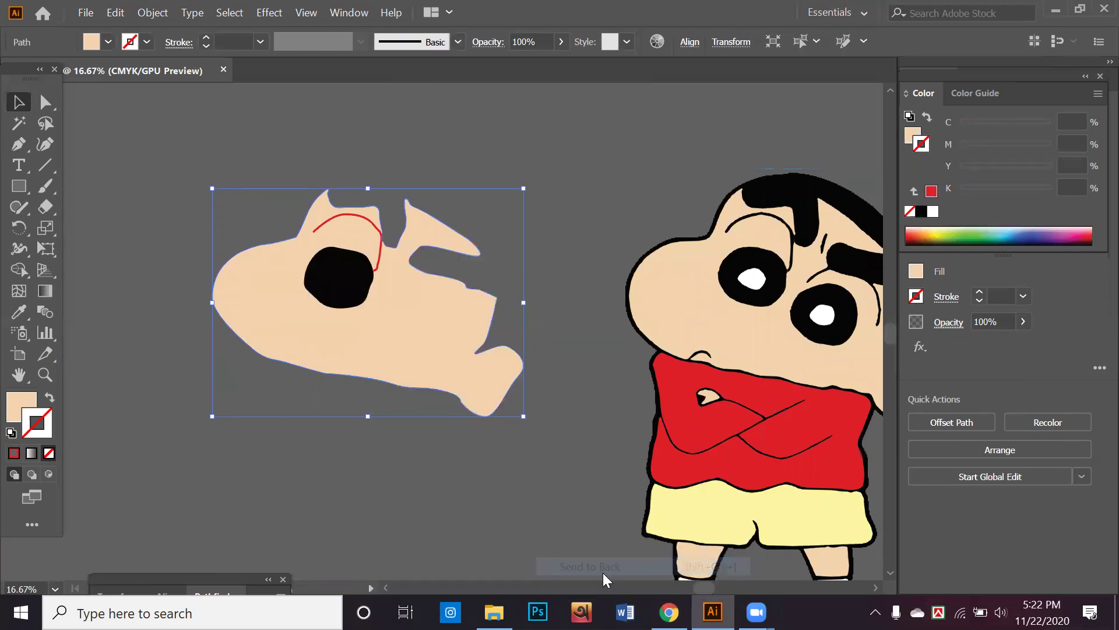
Lock the black eye with Ctrl+2 and bring the red shape in front of it
left_click(351, 298)
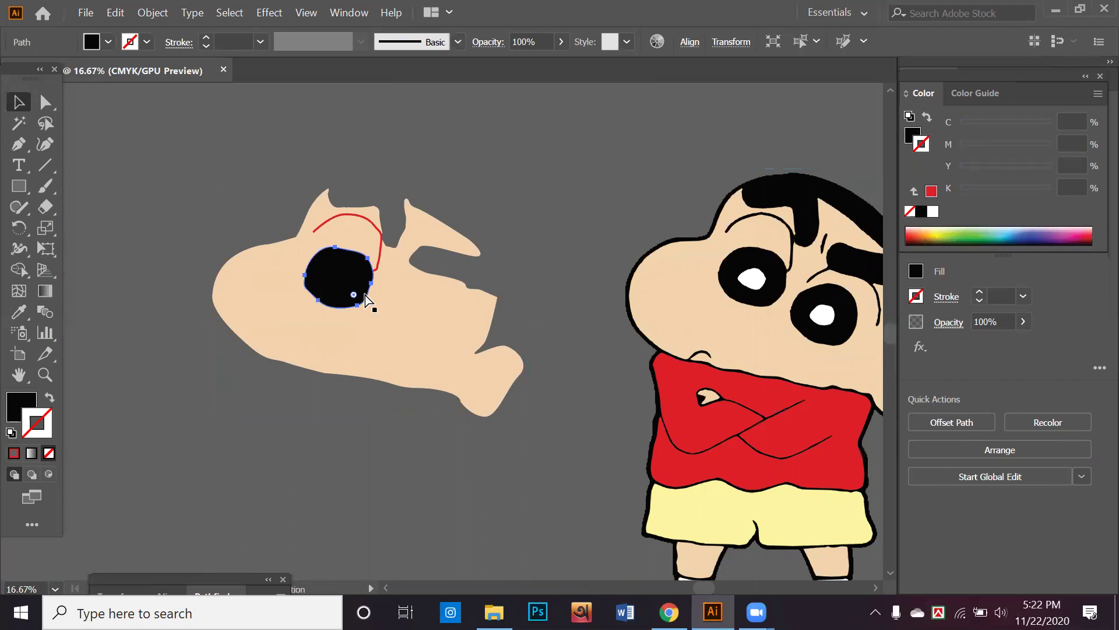
key("ctrl+2")
left_click(346, 282)
right_click(348, 282)
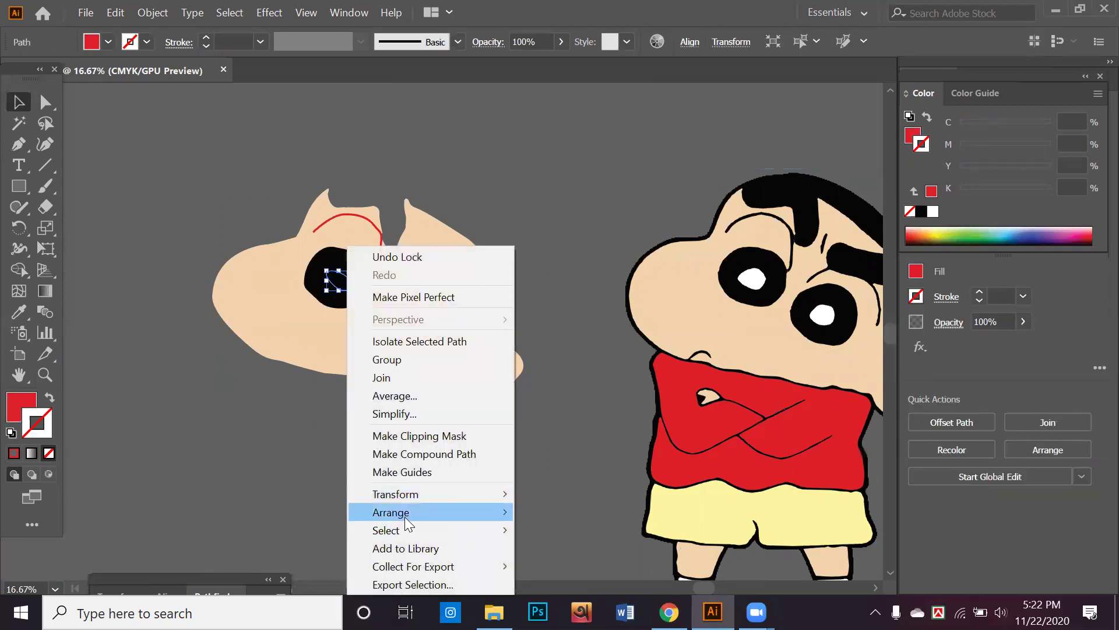
left_click(551, 513)
left_click(408, 403)
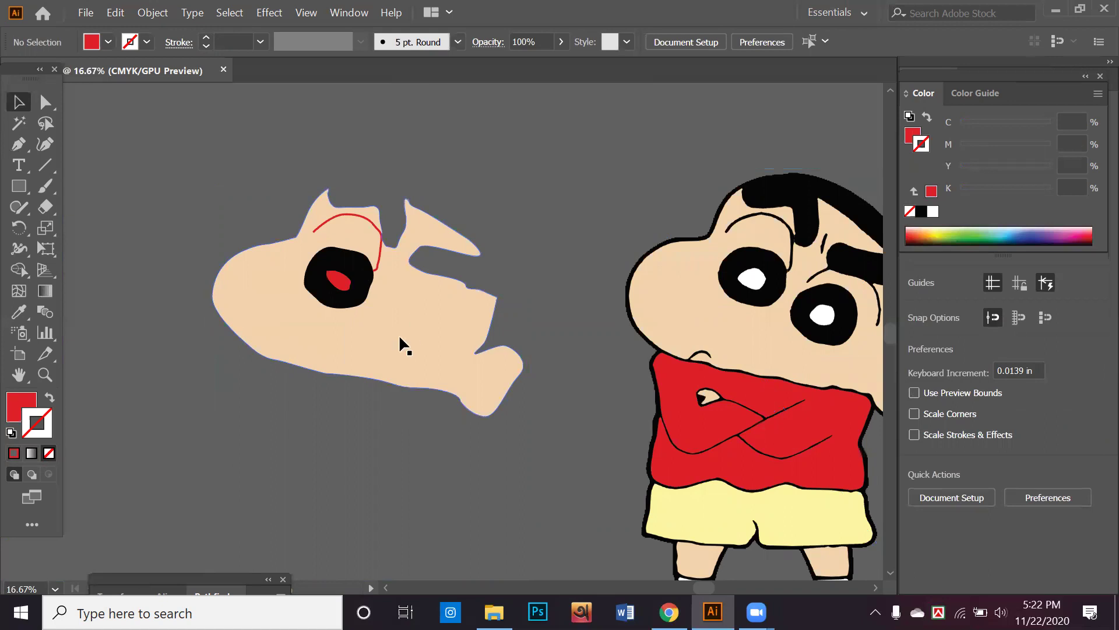
scroll(399, 334, "down", 3)
left_click_drag(207, 121, 489, 393)
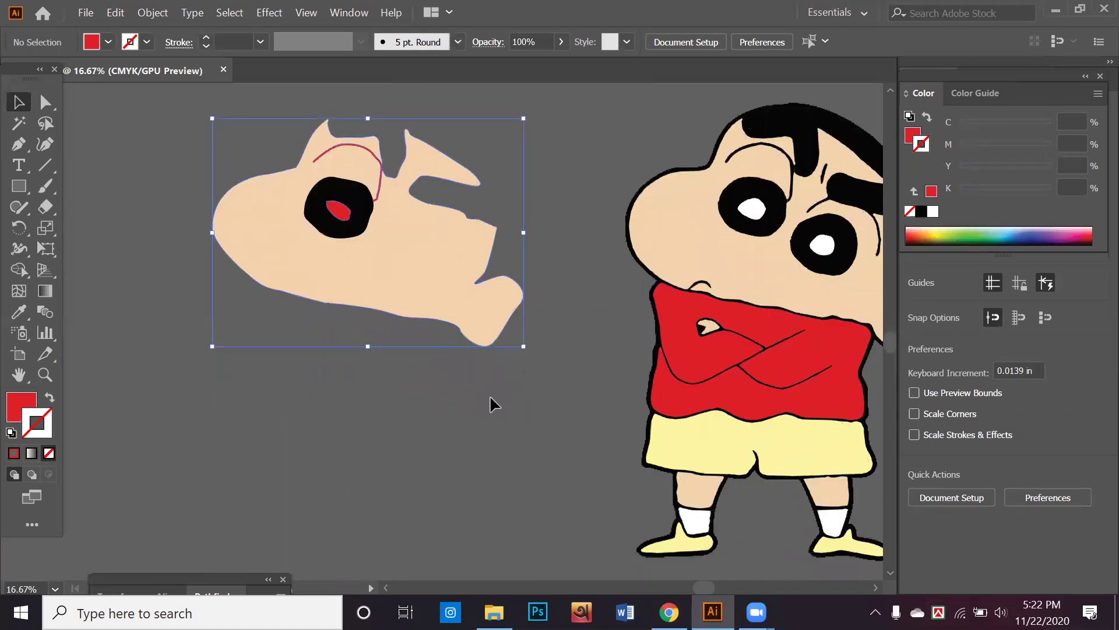
Cancel the close prompt, then delete the peach face, red pieces and black eye
key("ctrl+w")
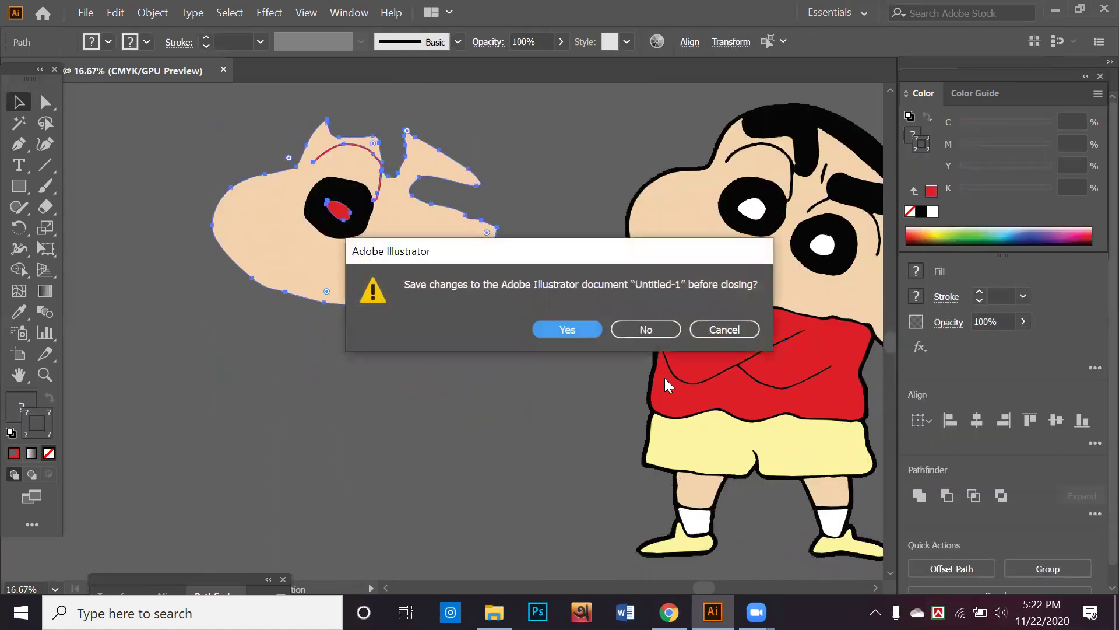
left_click(720, 332)
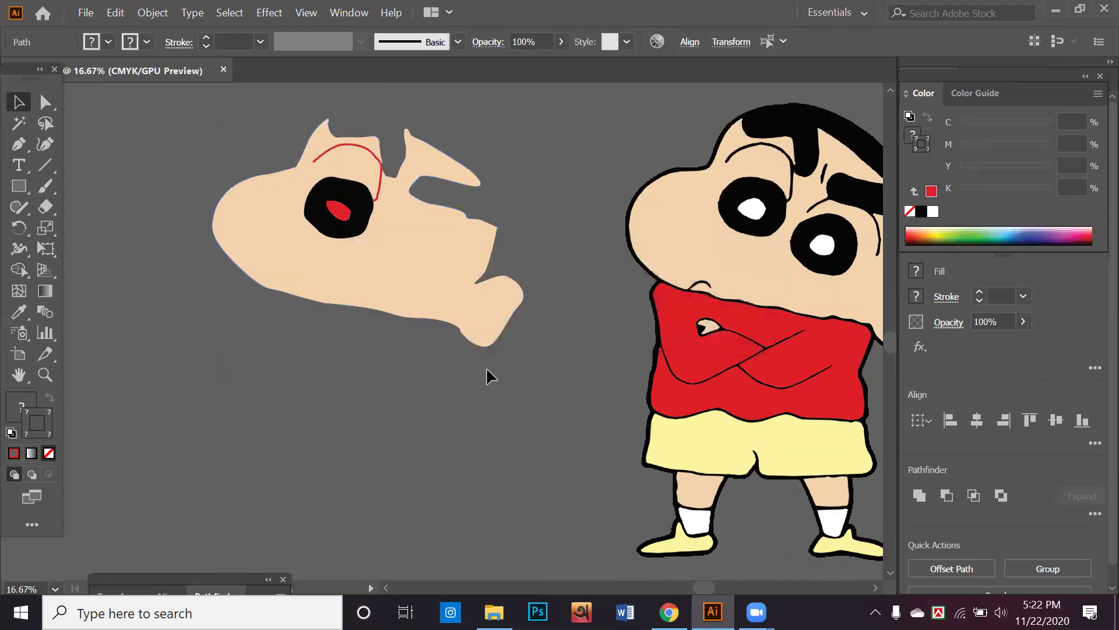
key("Delete")
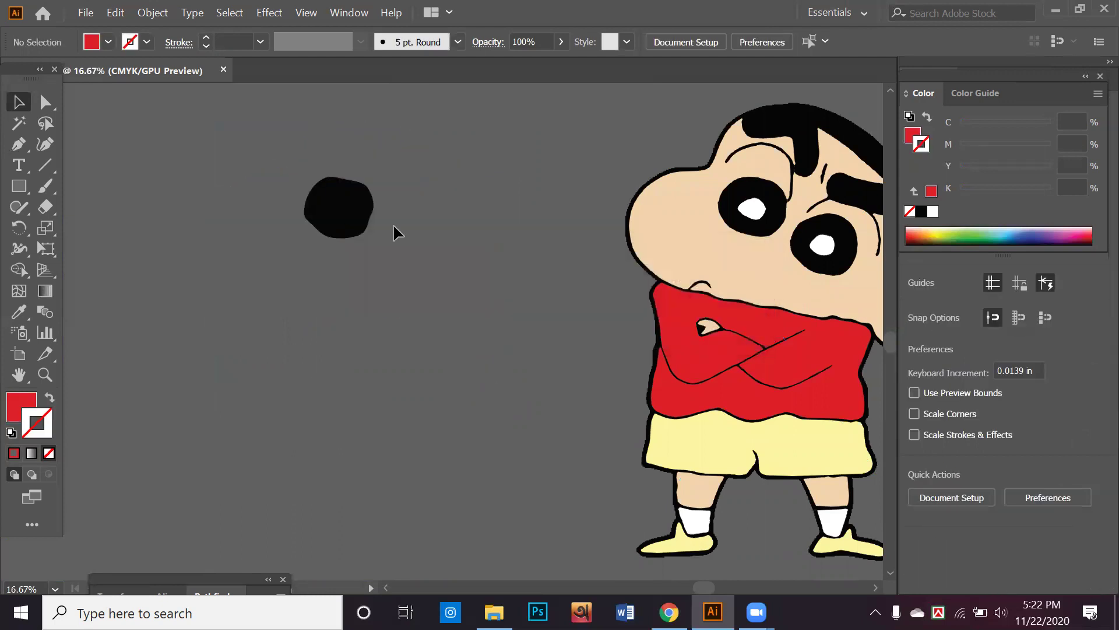
key("ctrl+a")
key("Delete")
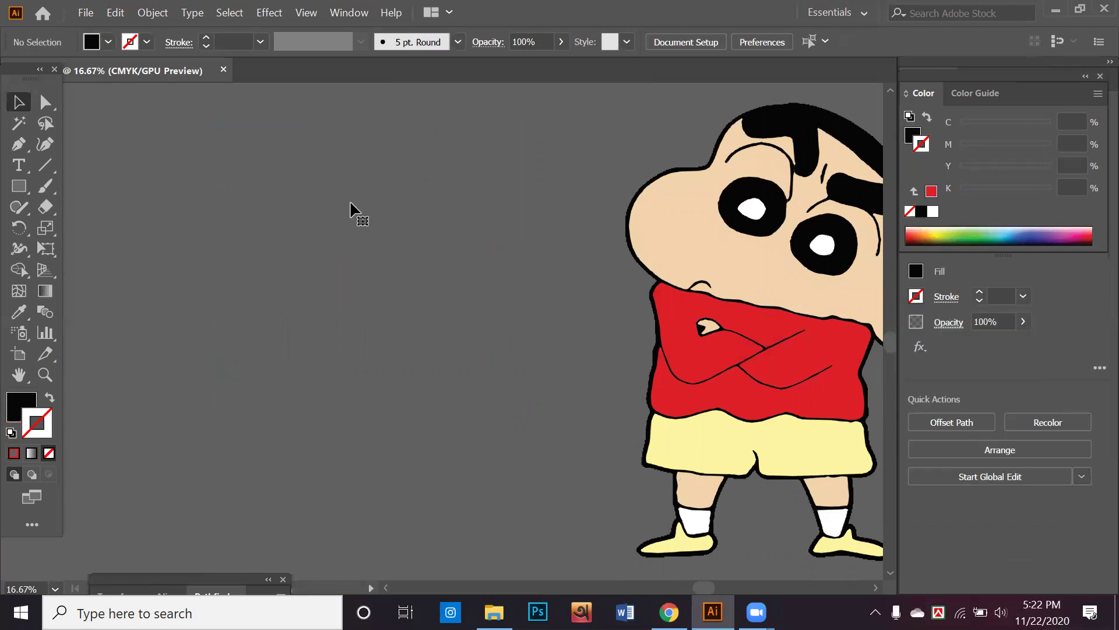